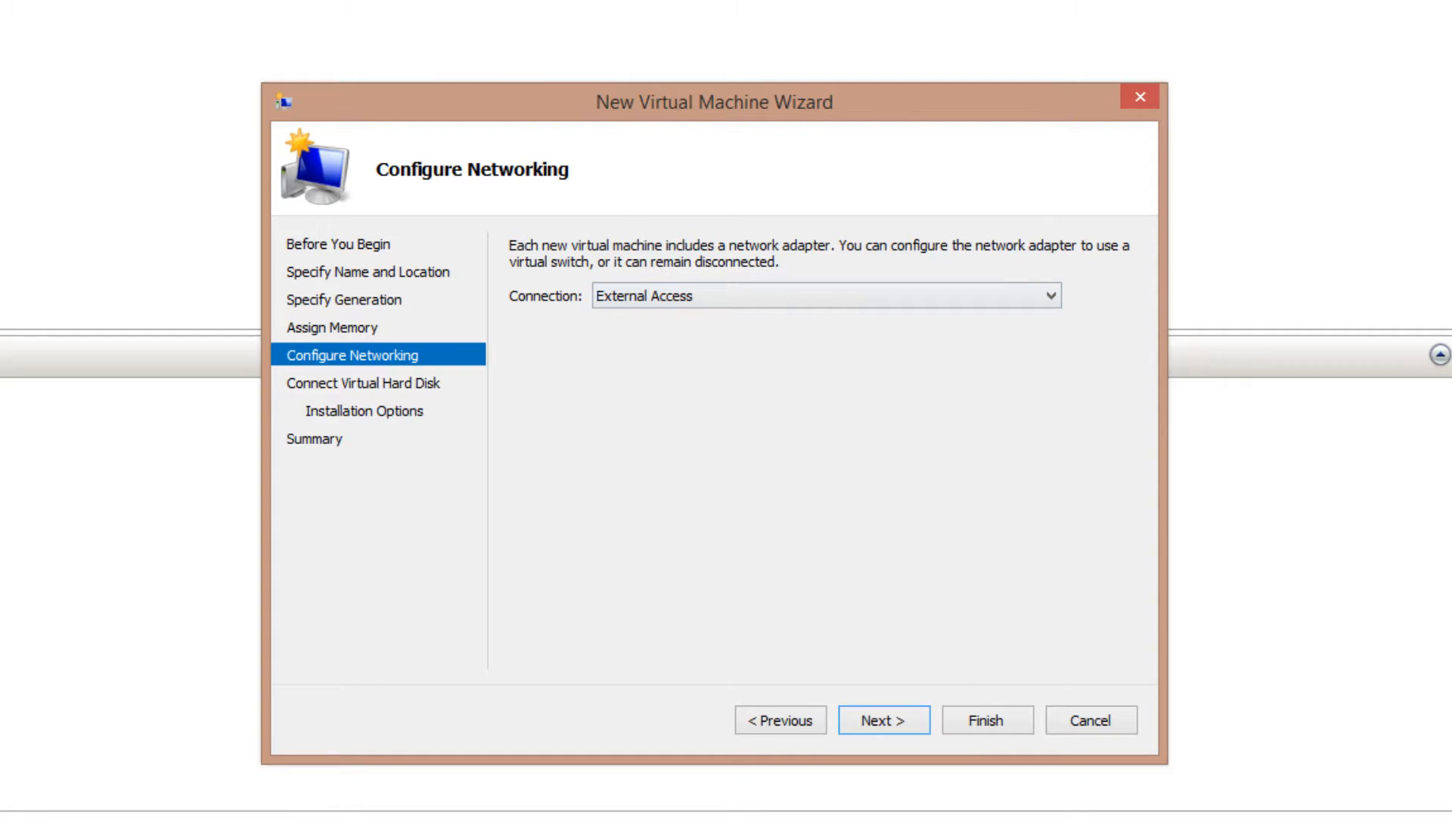
Finish creating the Generation 1 VM 'Boot Camp Domain Controller' with External Access networking and no hard disk
{"action": "left_click", "coordinate": [883, 720]}
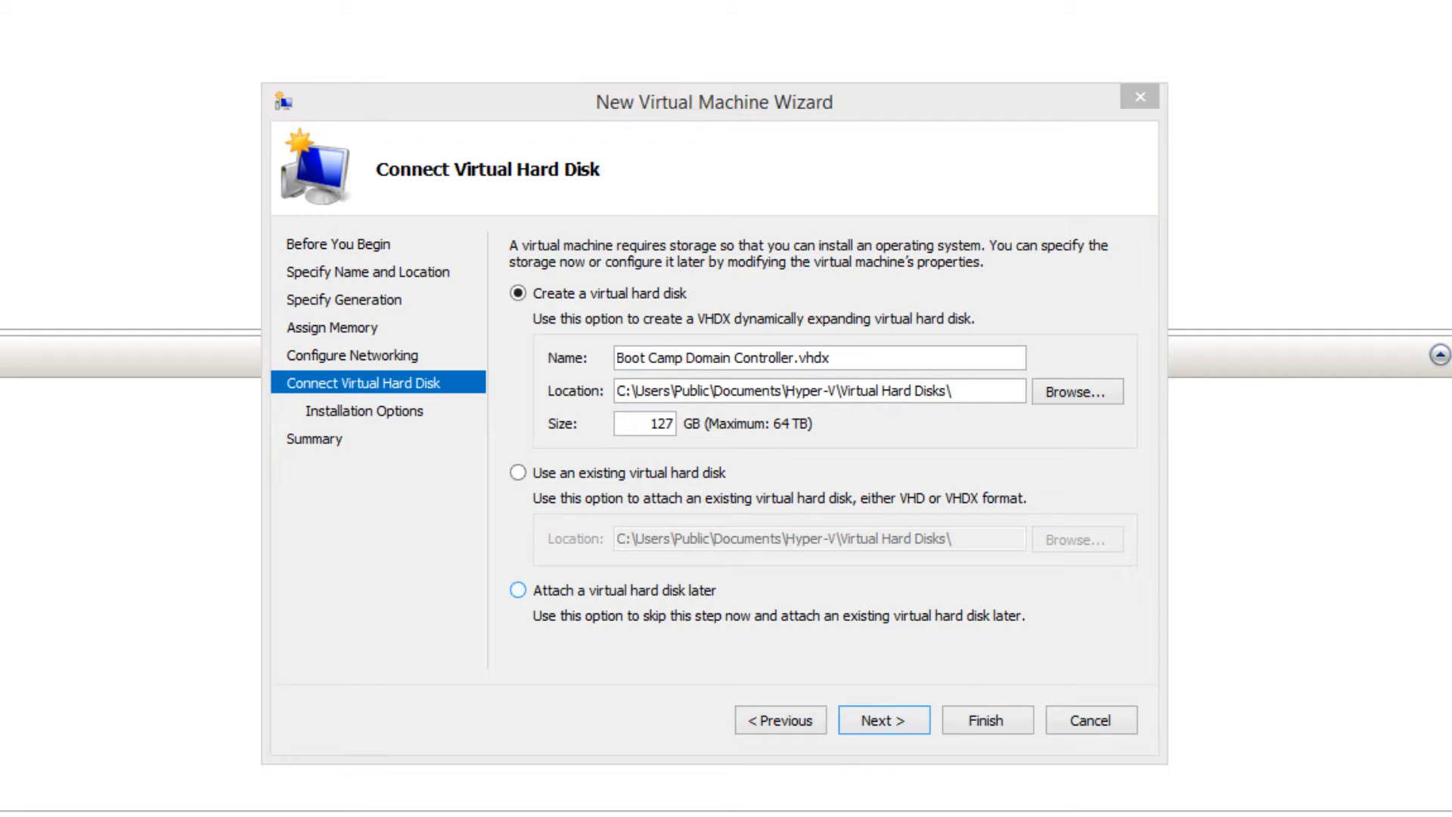
{"action": "left_click", "coordinate": [518, 590]}
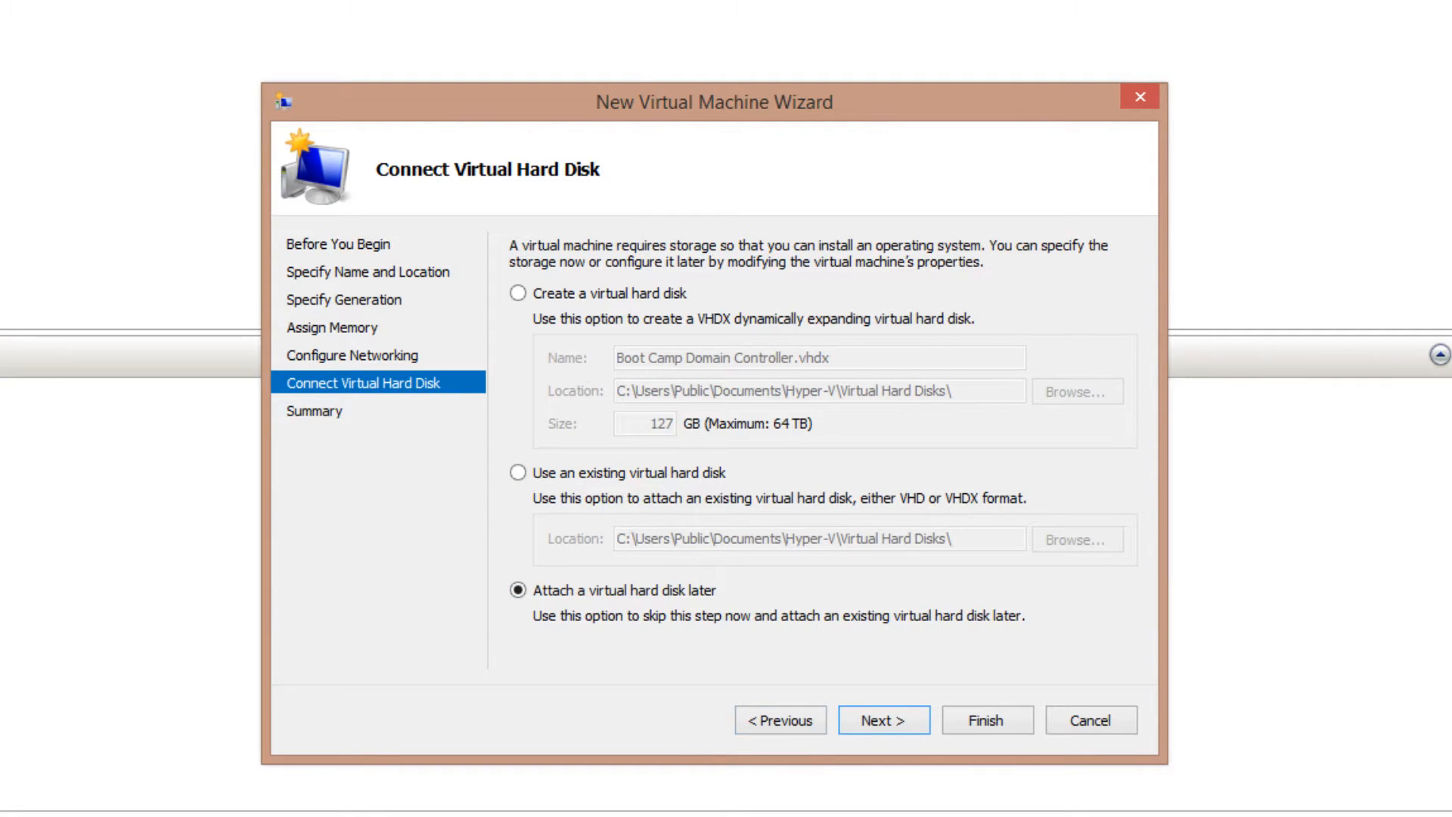
{"action": "left_click", "coordinate": [883, 720]}
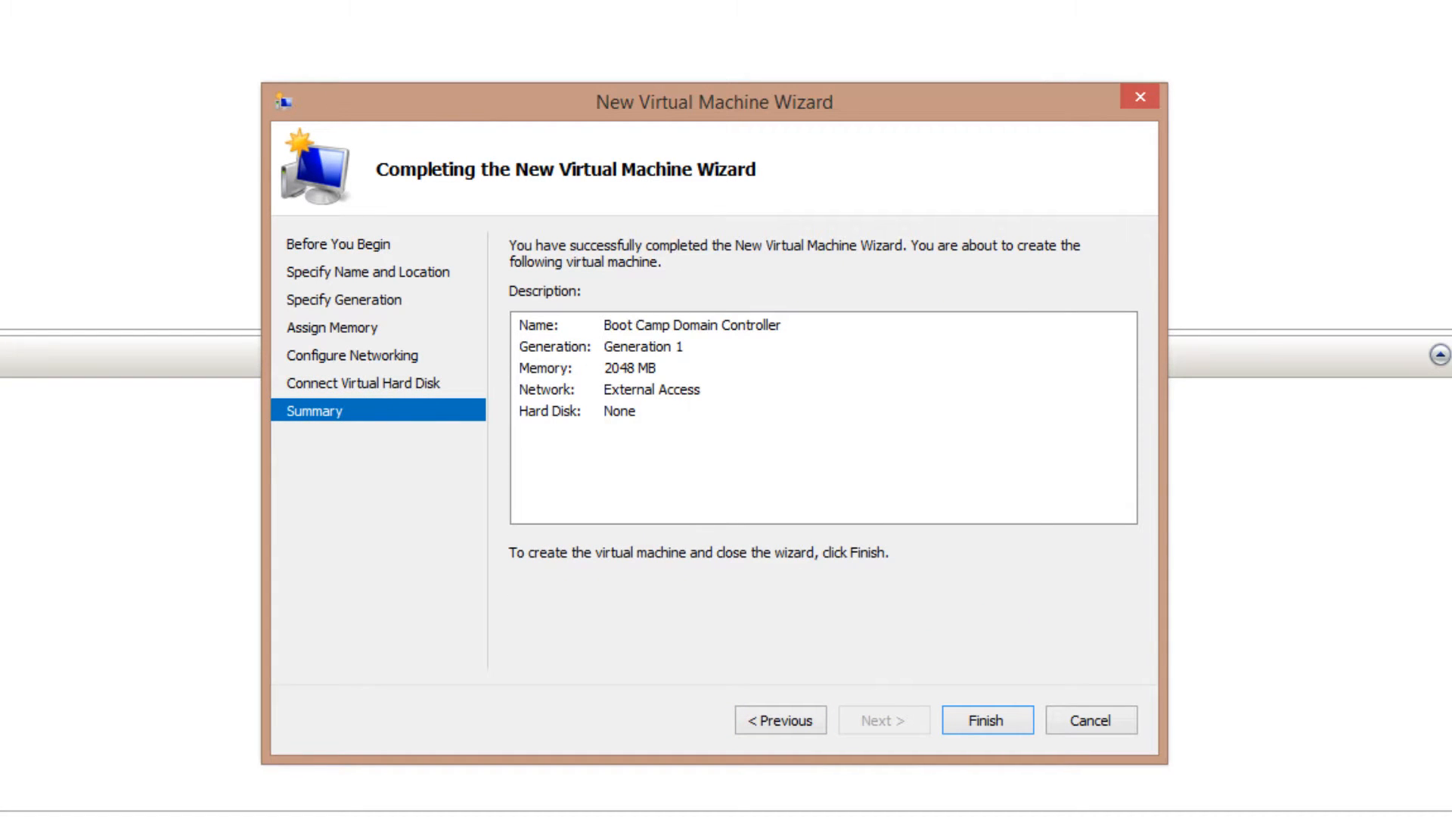
{"action": "key", "text": "Return"}
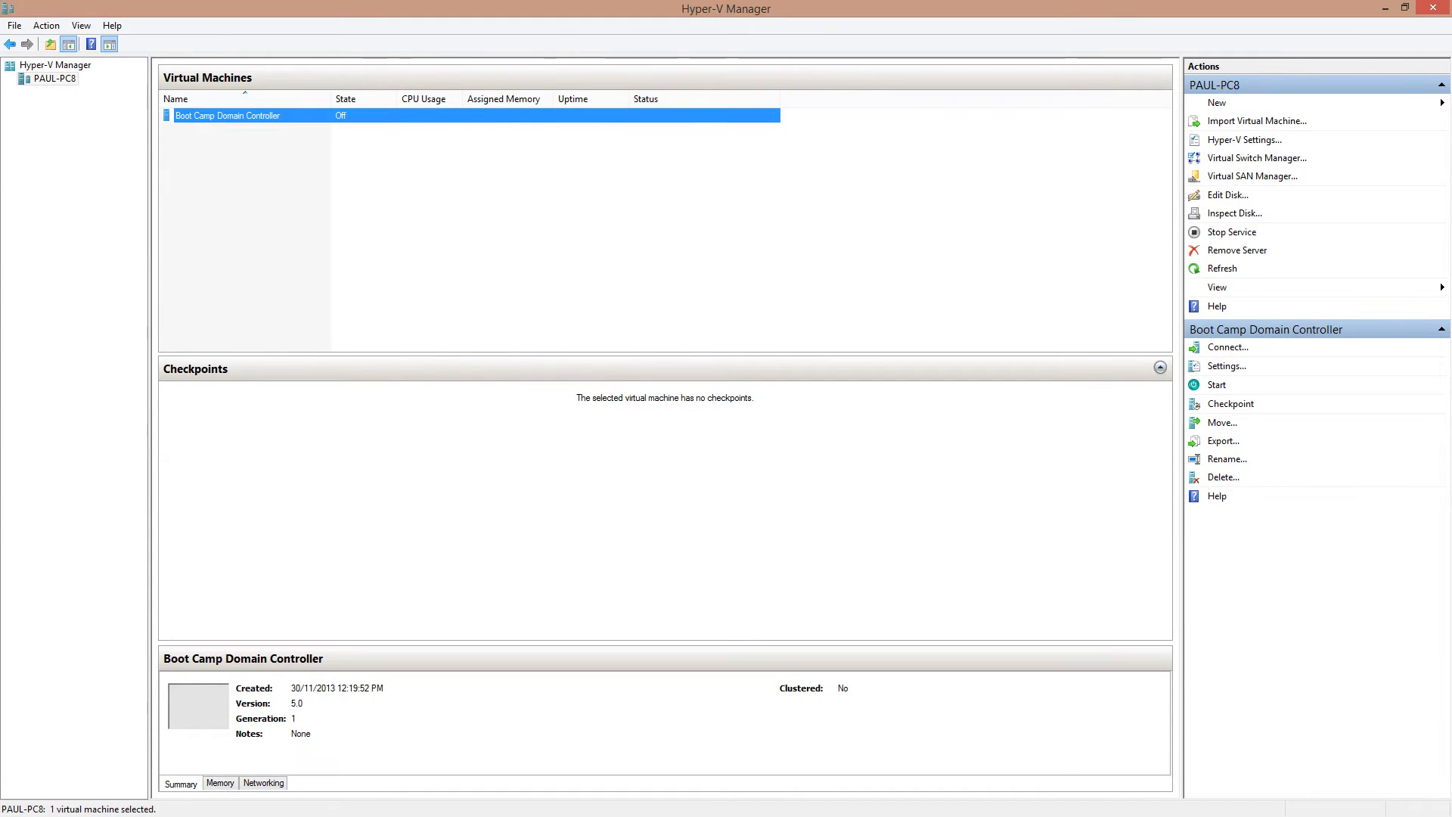
Start a new VHDX virtual hard disk and choose the Differencing disk type
{"action": "left_click", "coordinate": [1217, 103]}
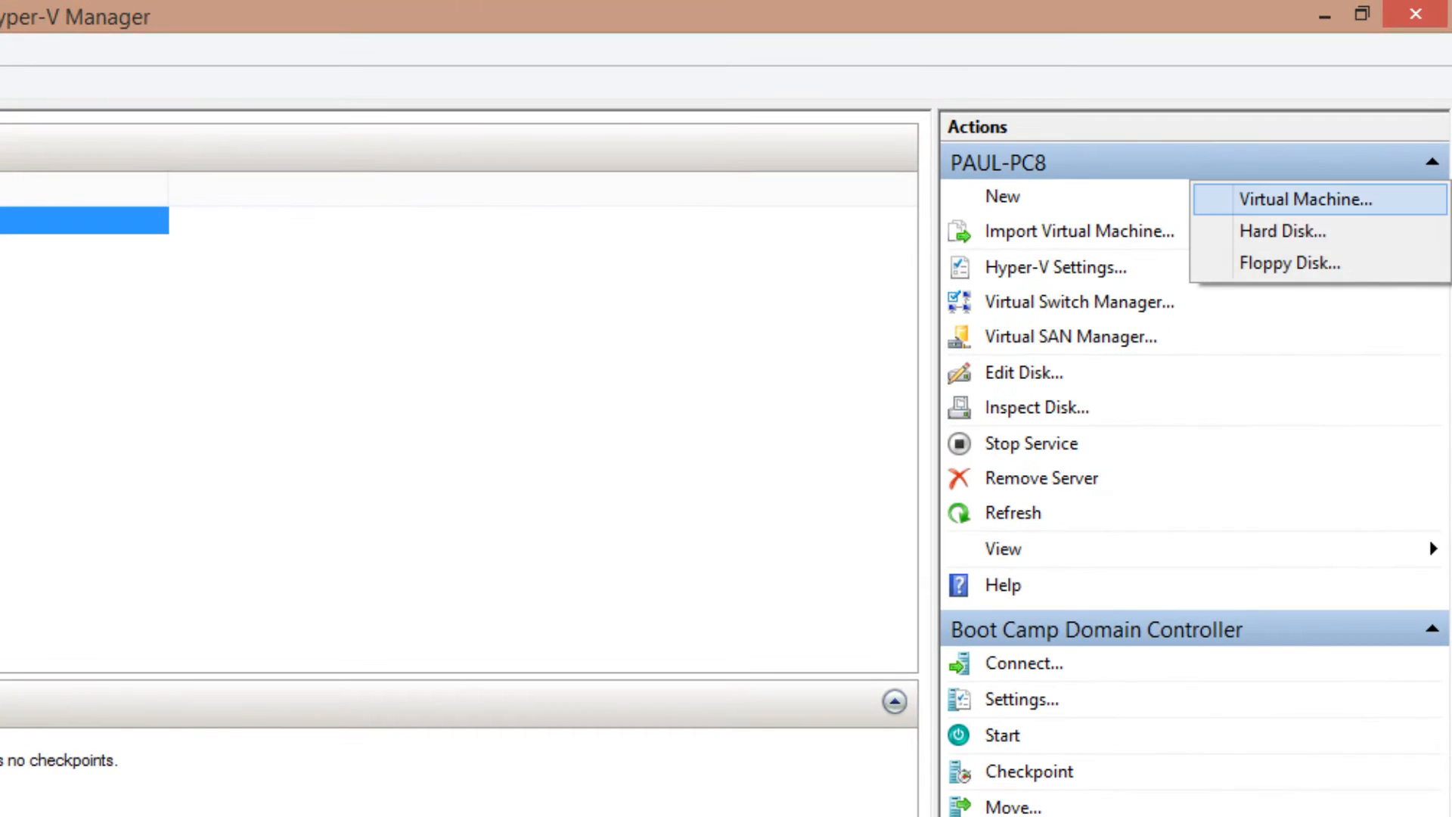
{"action": "left_click", "coordinate": [1283, 231]}
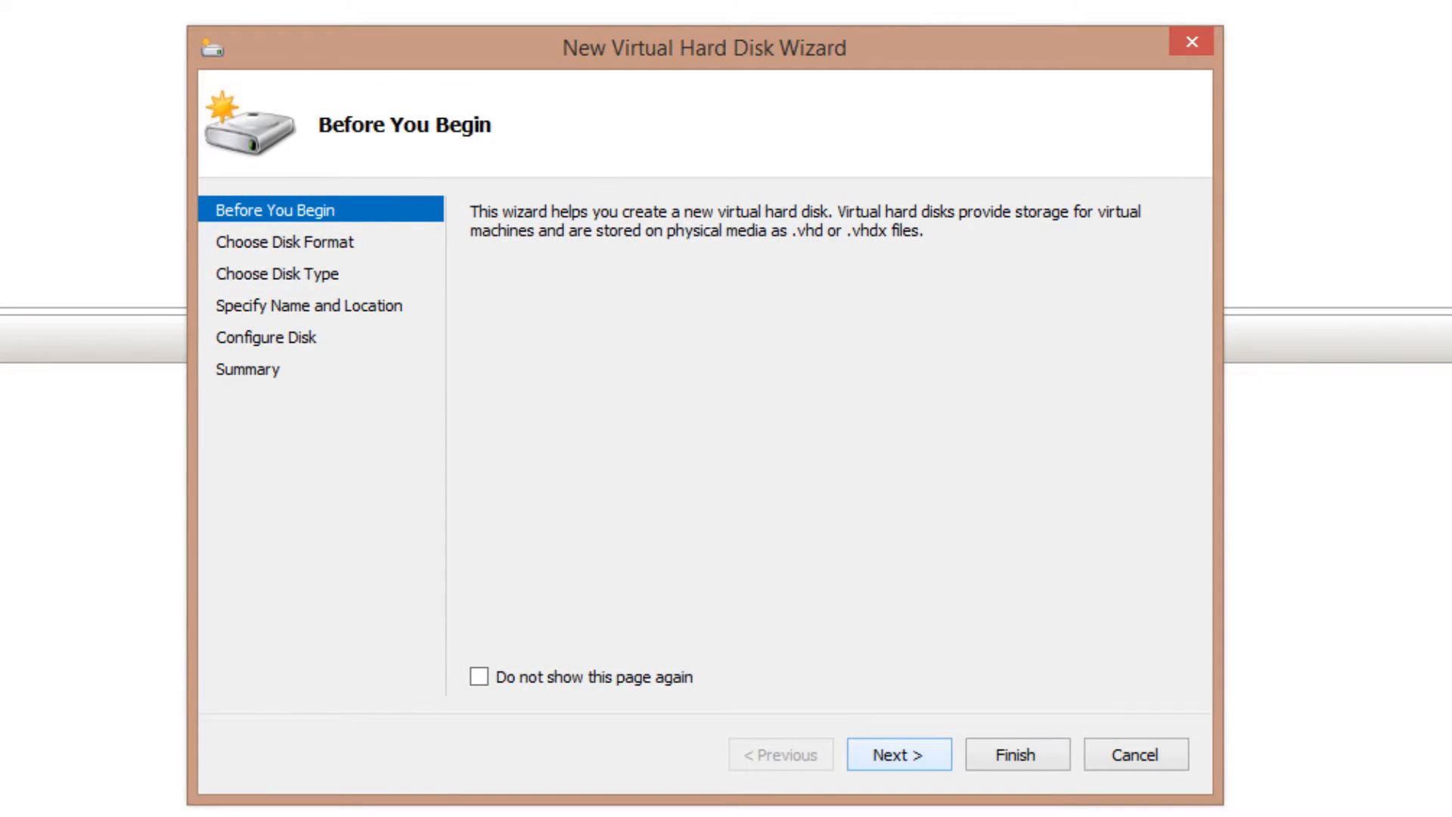
{"action": "left_click", "coordinate": [900, 755]}
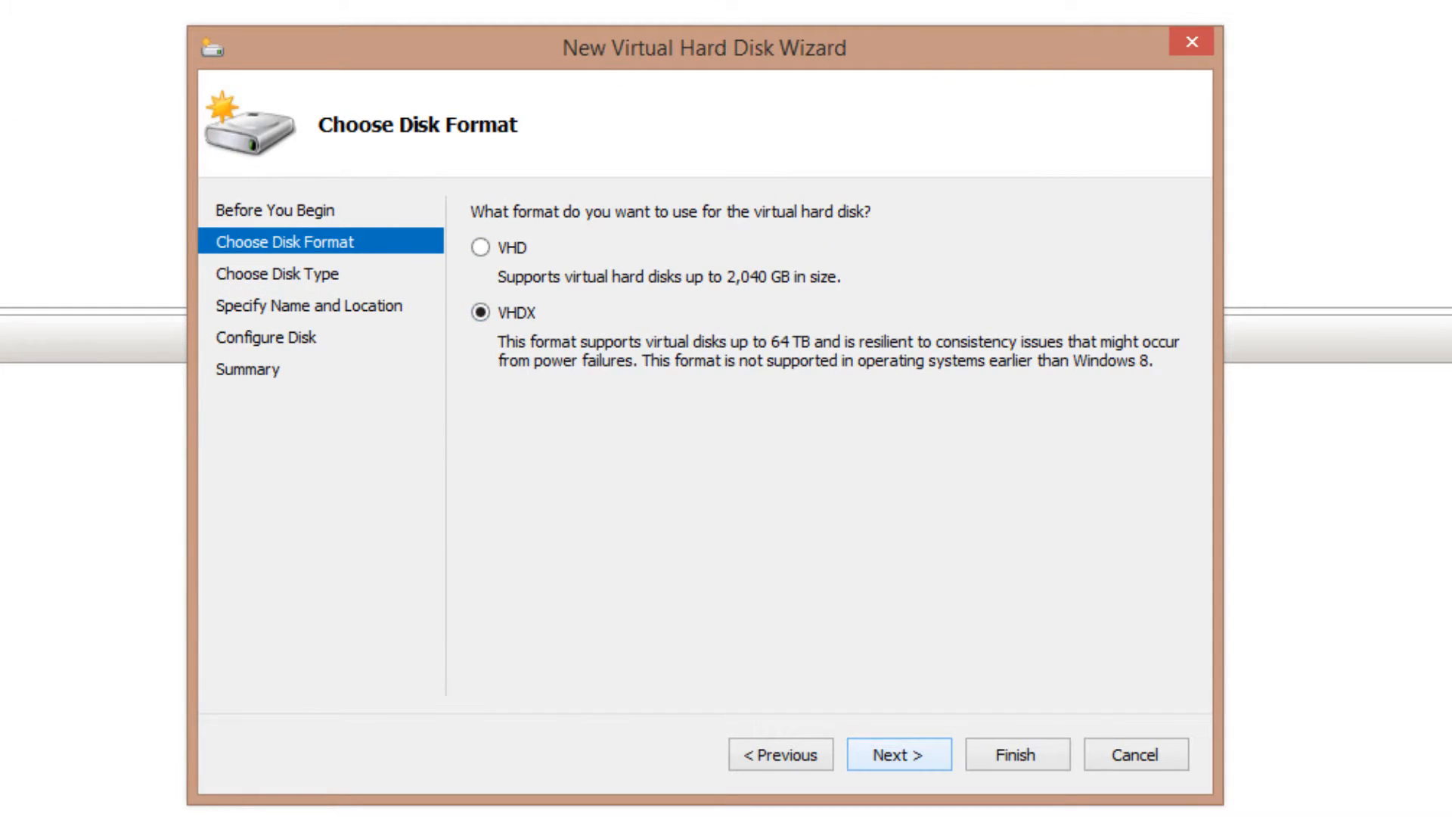
{"action": "left_click", "coordinate": [899, 755]}
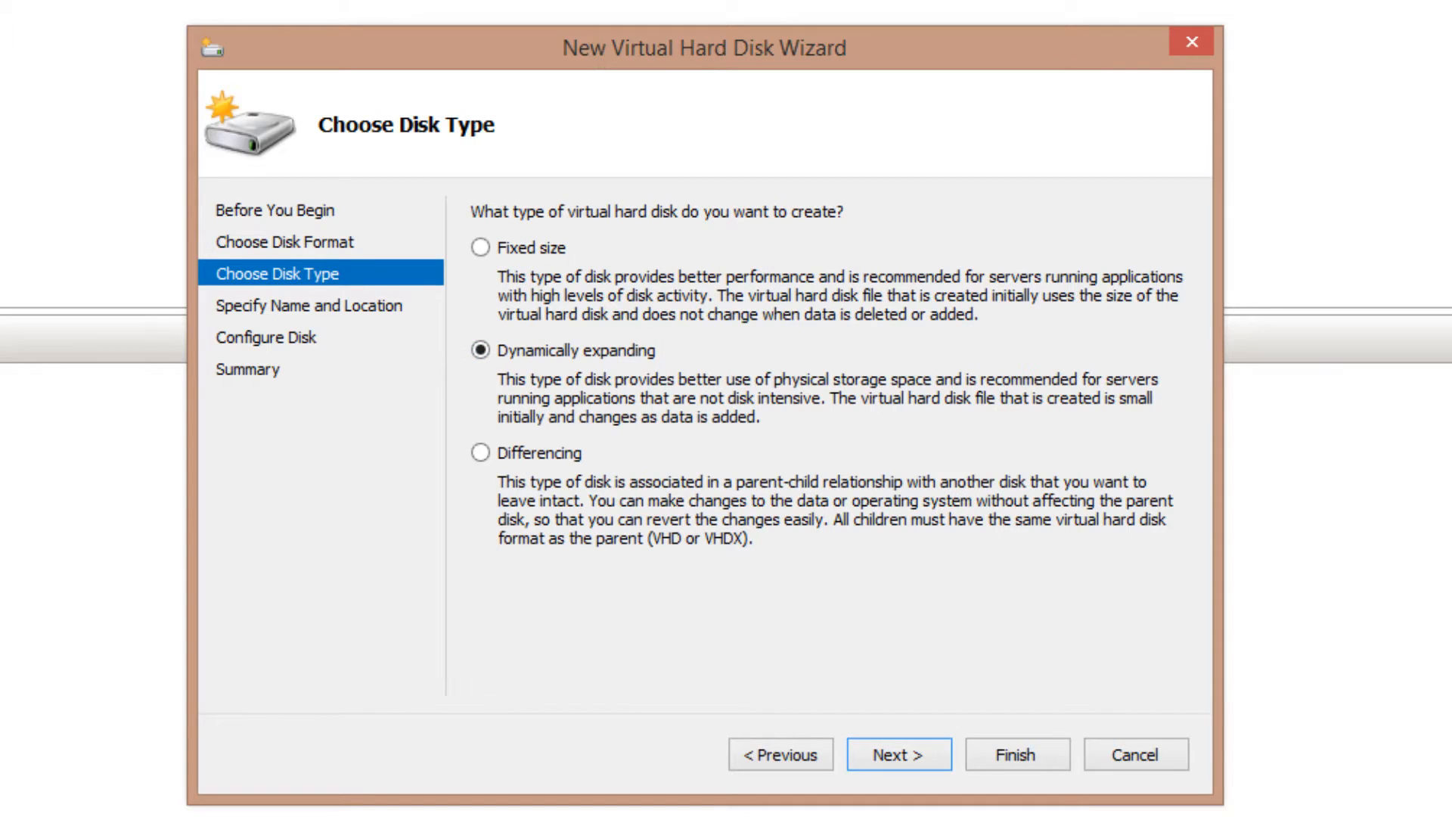
{"action": "left_click", "coordinate": [481, 452]}
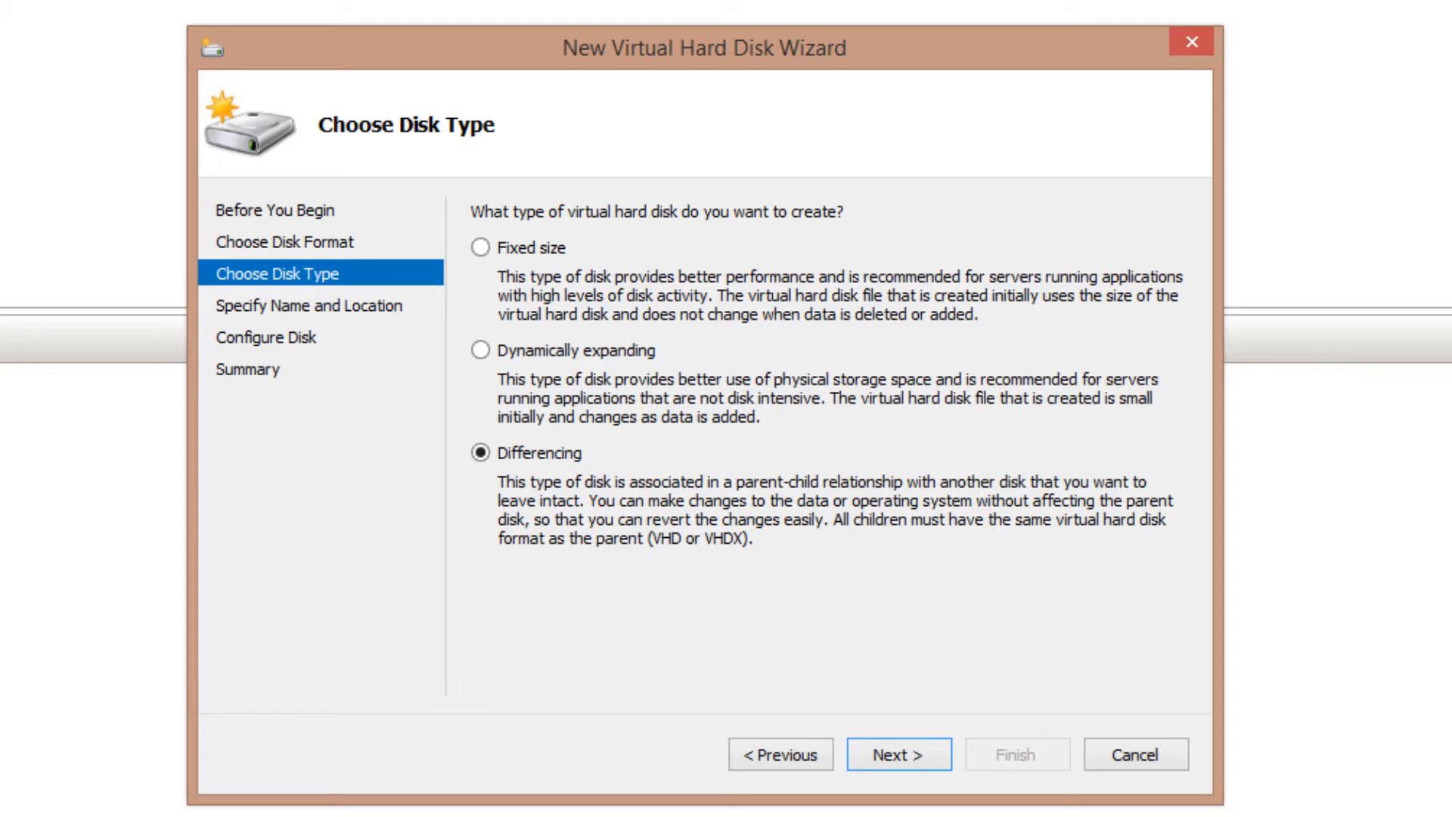
{"action": "left_click", "coordinate": [899, 755]}
Name the differencing disk 'Boot Camp Domain Controller C.vhdx' and advance to the parent disk page
{"action": "left_click_drag", "start_coordinate": [691, 250], "coordinate": [326, 274]}
{"action": "key", "text": "BackSpace"}
{"action": "type", "text": "Exchange Boot Cam"}
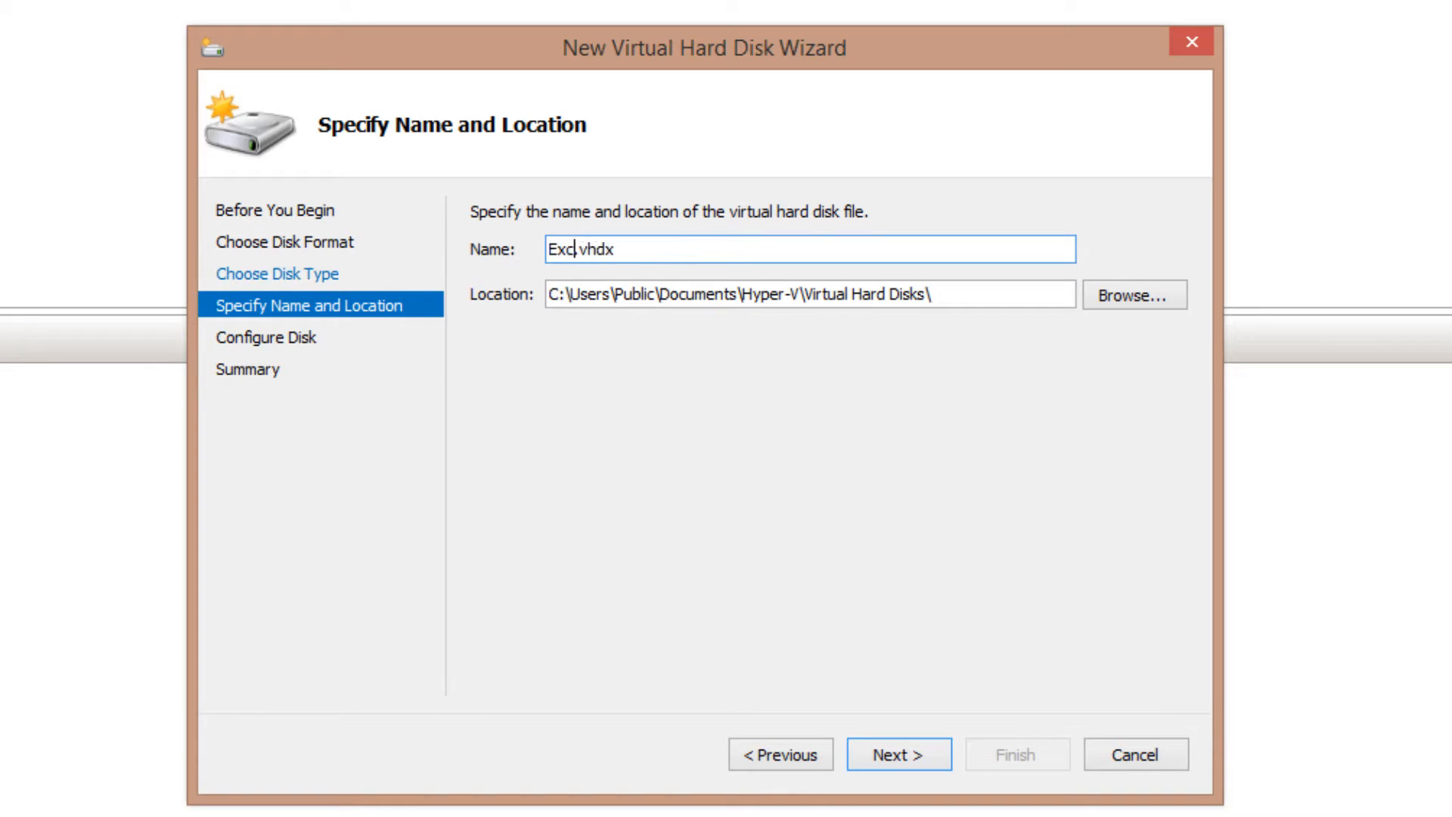
{"action": "type", "text": "p"}
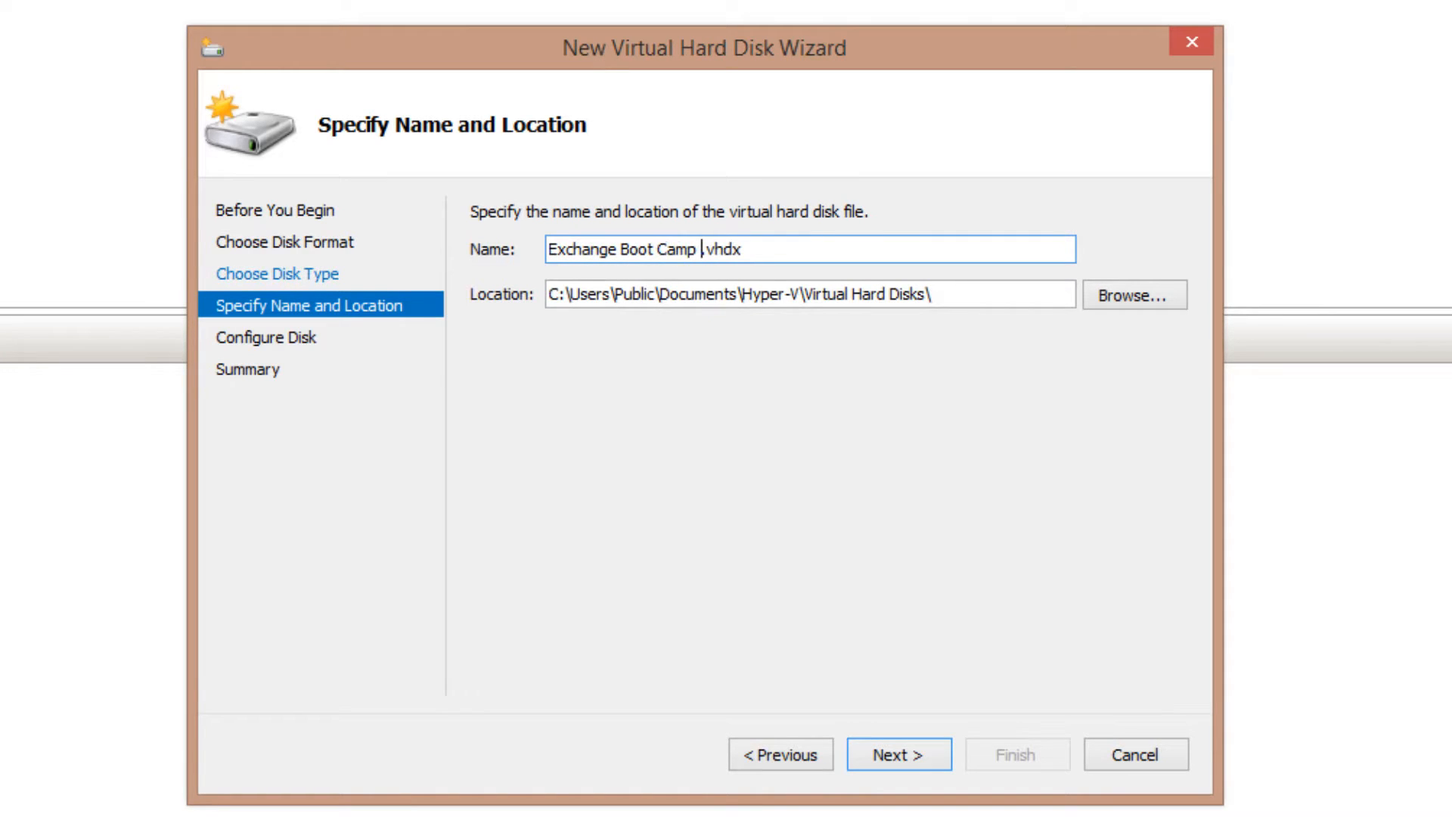
{"action": "key", "text": "Home"}
{"action": "key", "text": "shift+Right"}
{"action": "key", "text": "shift+Right"}
{"action": "key", "text": "shift+Right"}
{"action": "key", "text": "shift+Right"}
{"action": "key", "text": "shift+Right"}
{"action": "key", "text": "shift+Right"}
{"action": "key", "text": "shift+Right"}
{"action": "key", "text": "shift+Right"}
{"action": "key", "text": "shift+Right"}
{"action": "key", "text": "BackSpace"}
{"action": "left_click", "coordinate": [626, 249]}
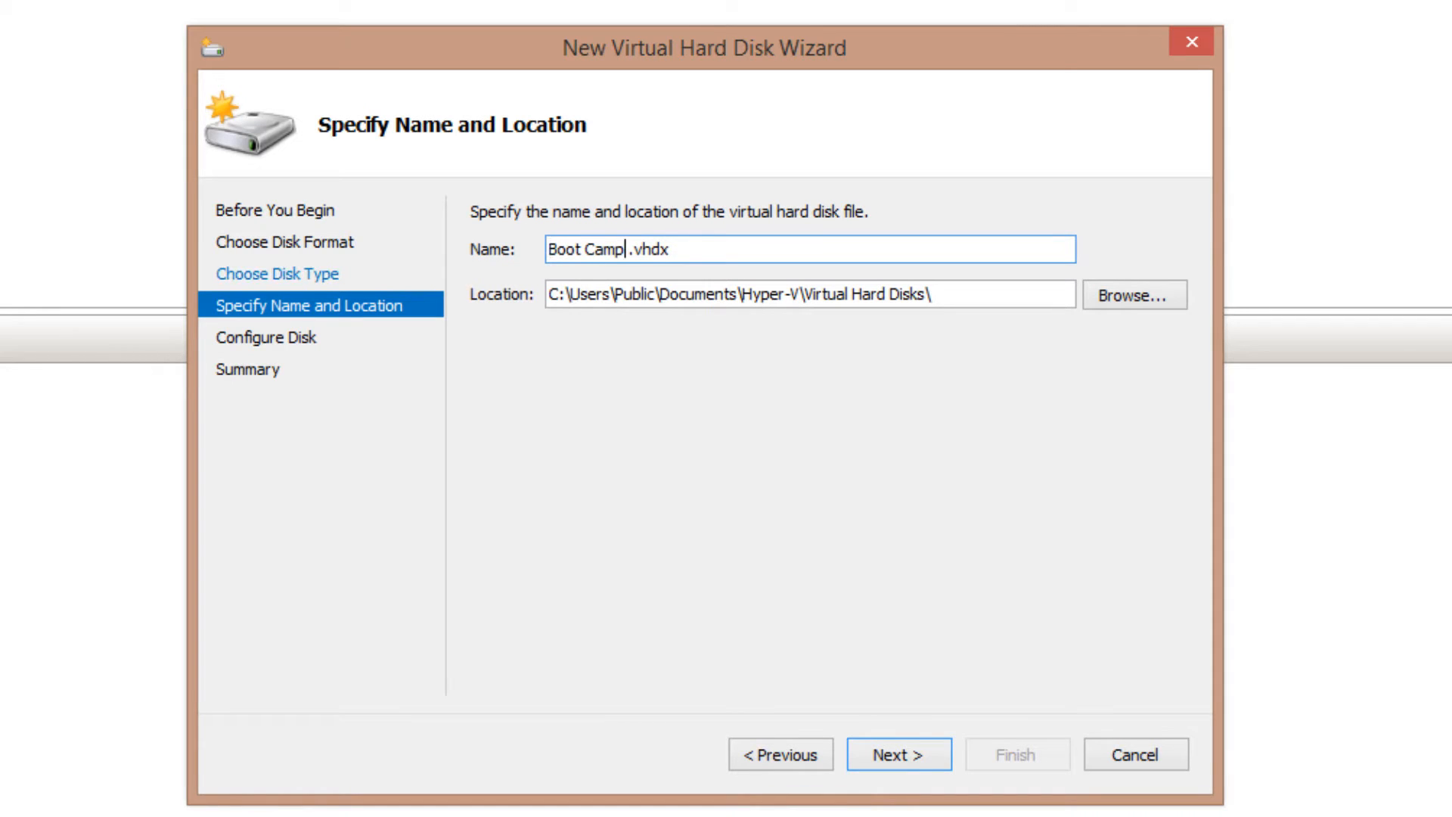
{"action": "type", "text": "Domain Controll"}
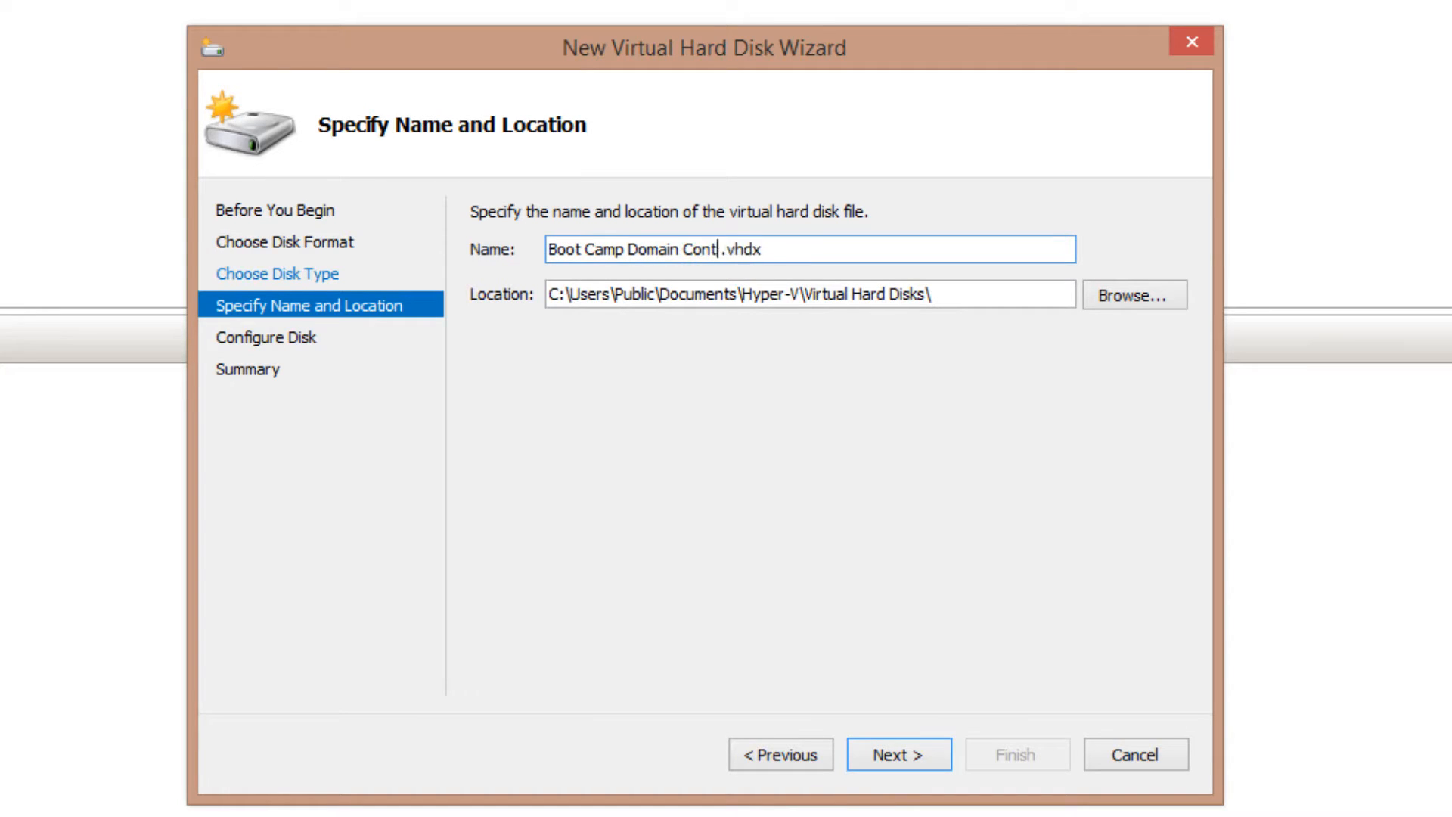
{"action": "type", "text": "er C"}
{"action": "key", "text": "Delete"}
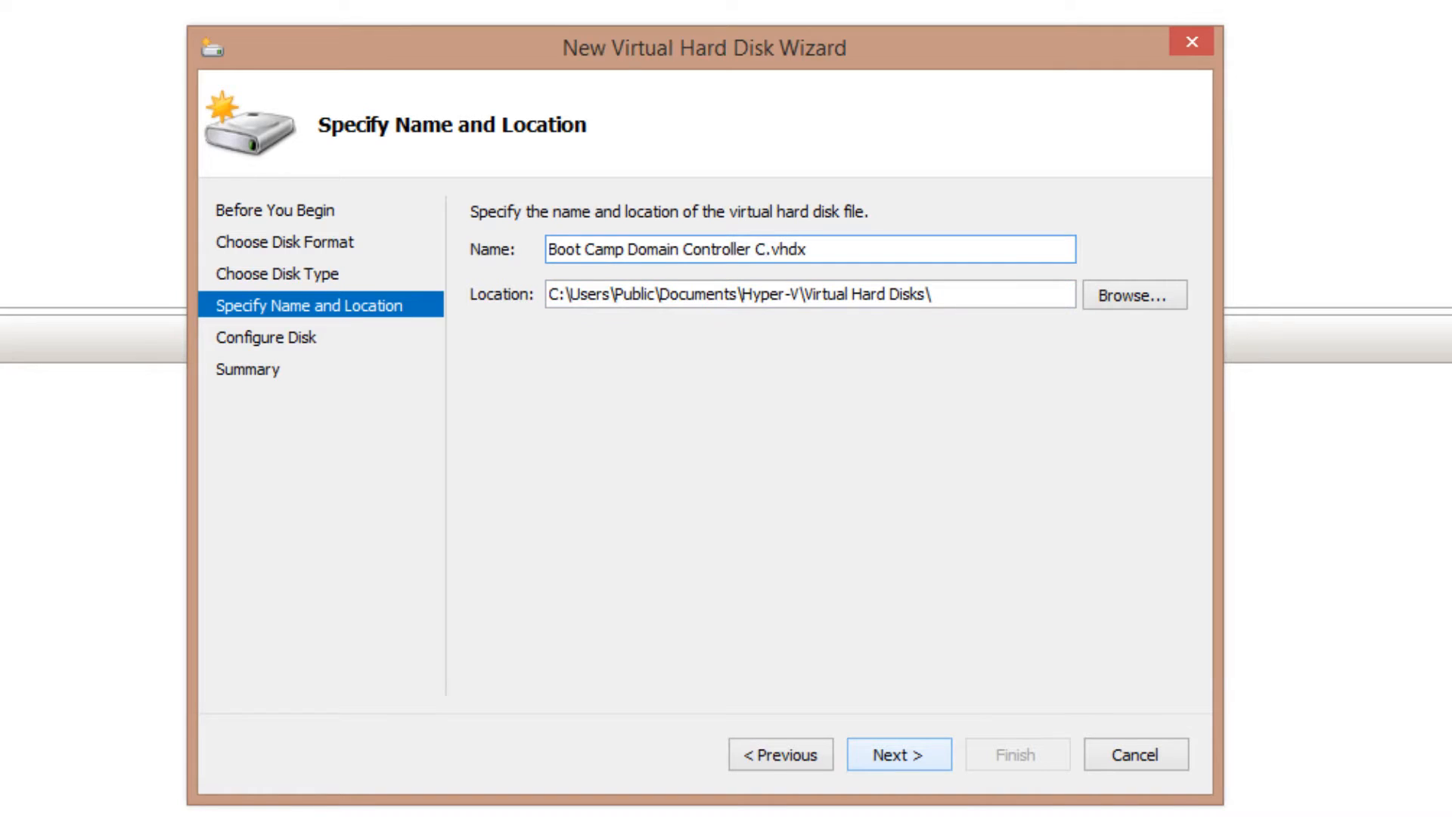
{"action": "key", "text": "Return"}
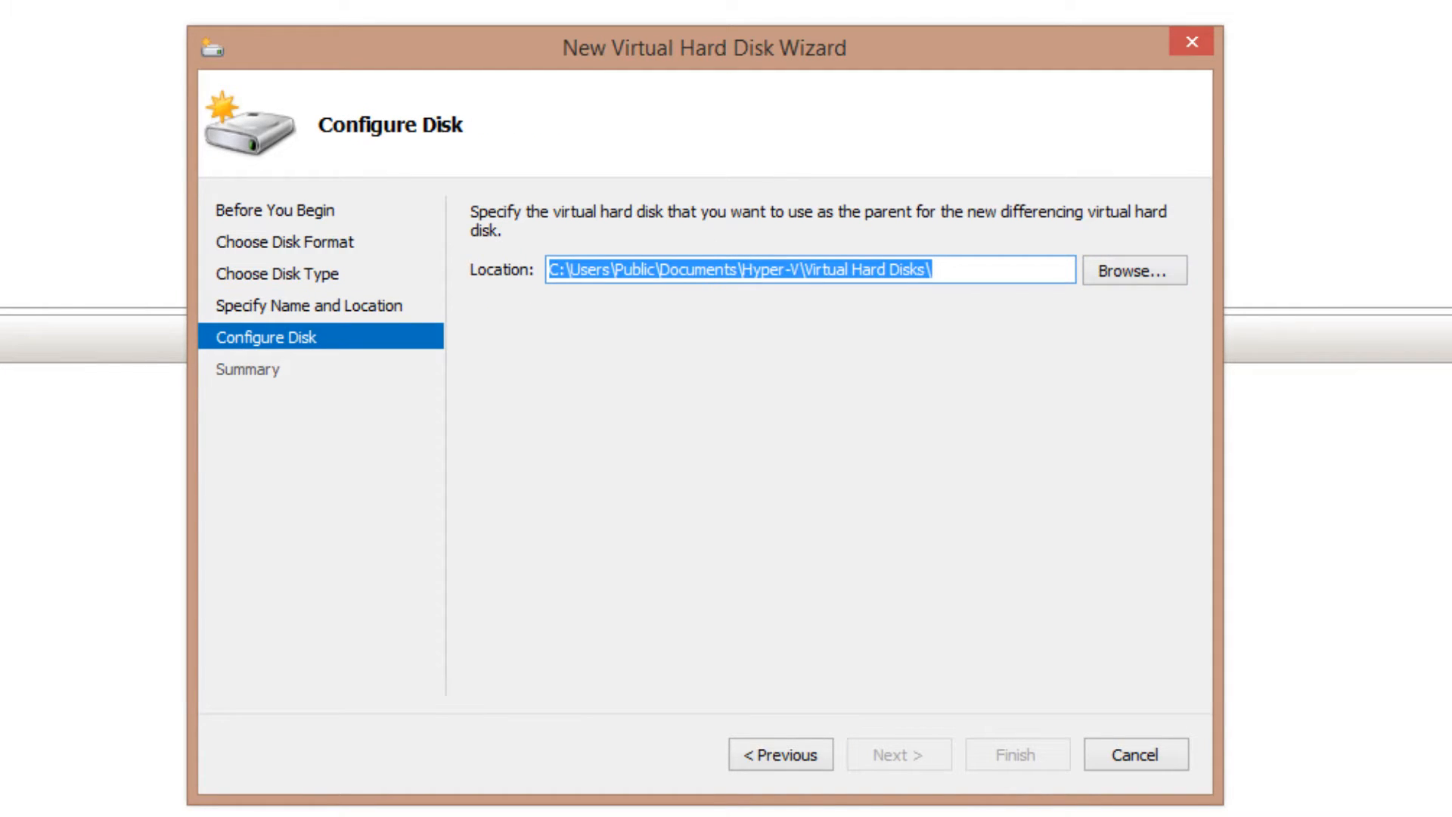
Choose Base 2012.vhdx as the parent disk and create the differencing disk
{"action": "key", "text": "Tab"}
{"action": "key", "text": "Return"}
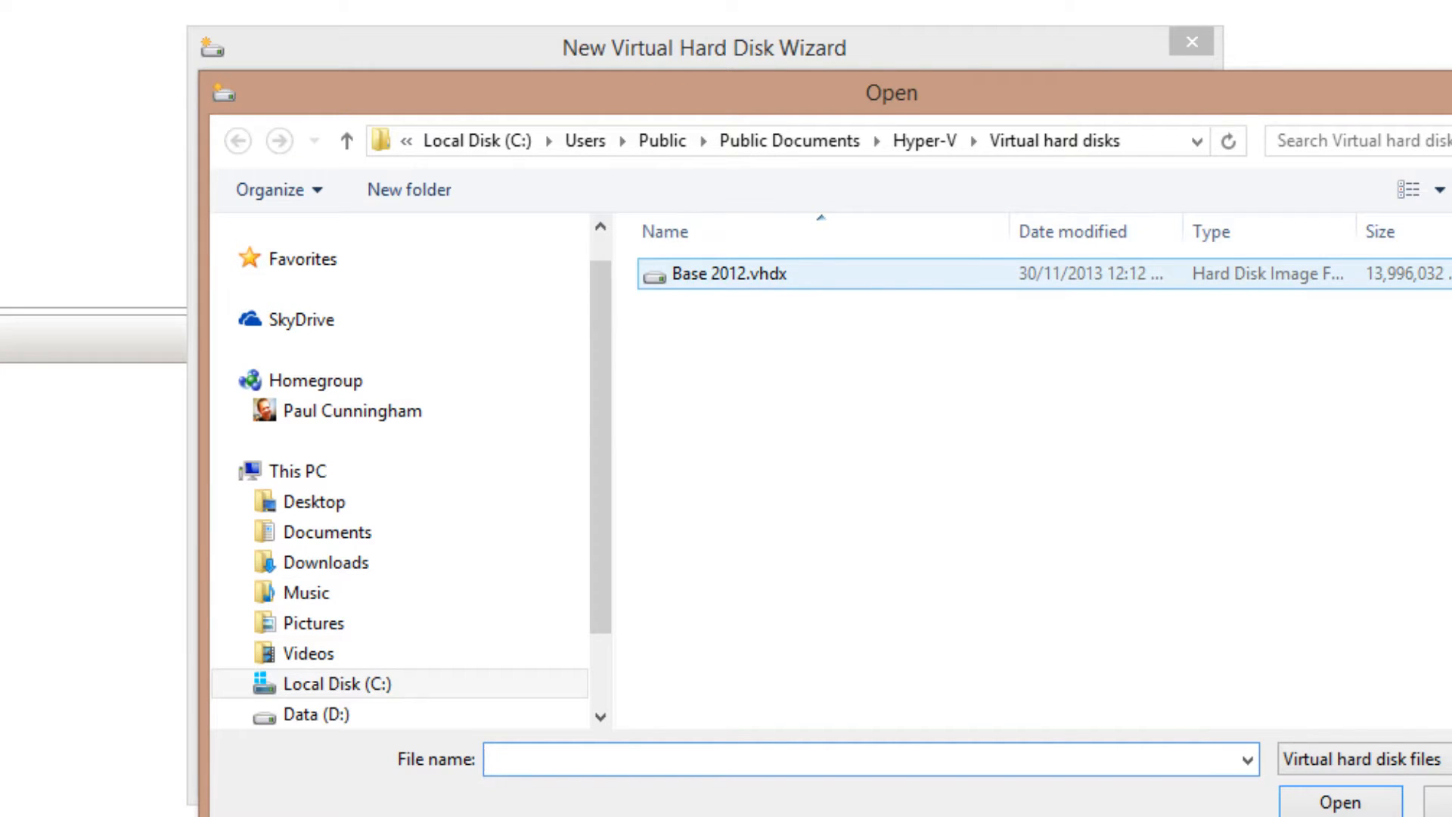
{"action": "left_click", "coordinate": [729, 273]}
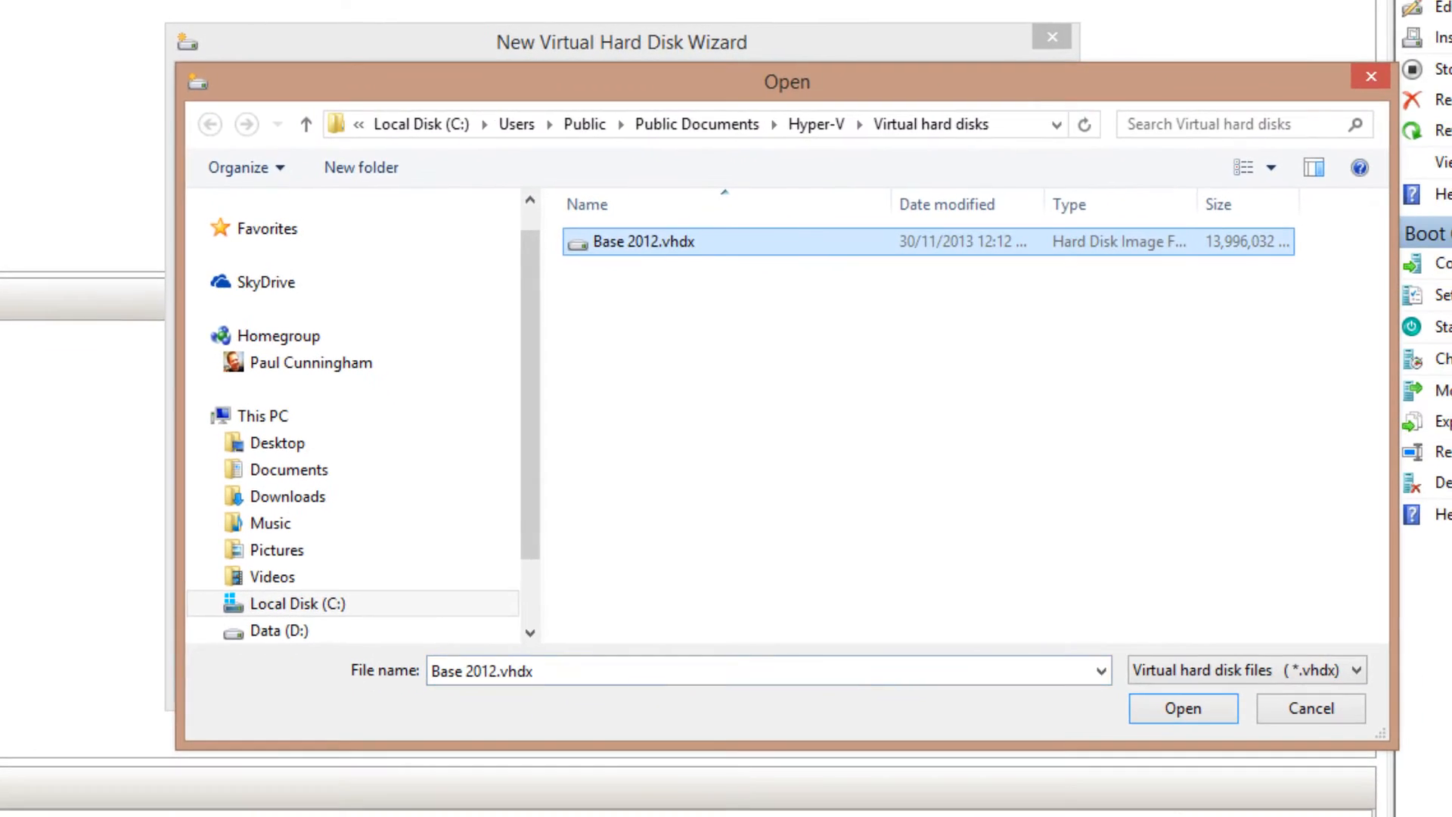
{"action": "key", "text": "Return"}
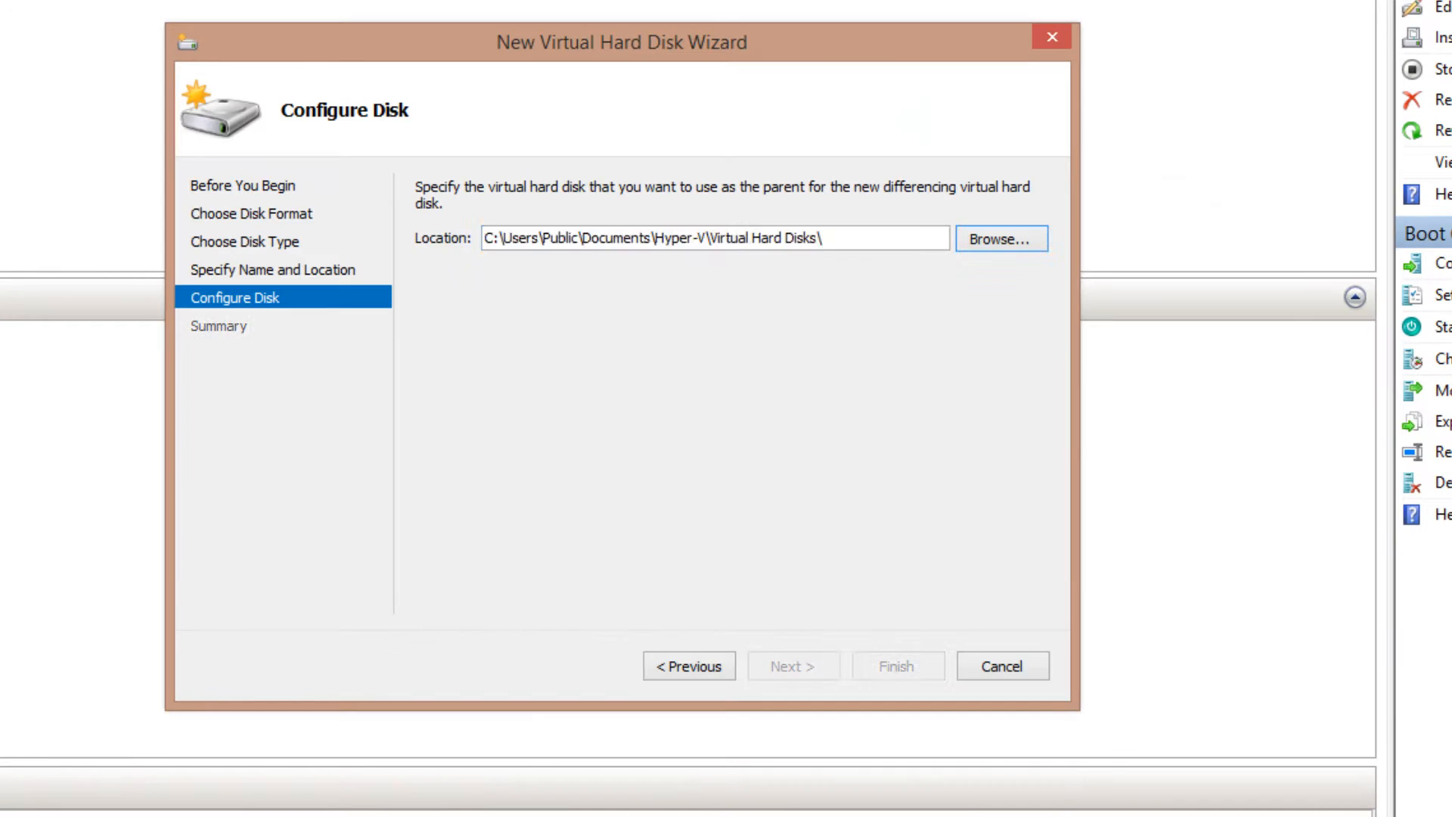
{"action": "key", "text": "Return"}
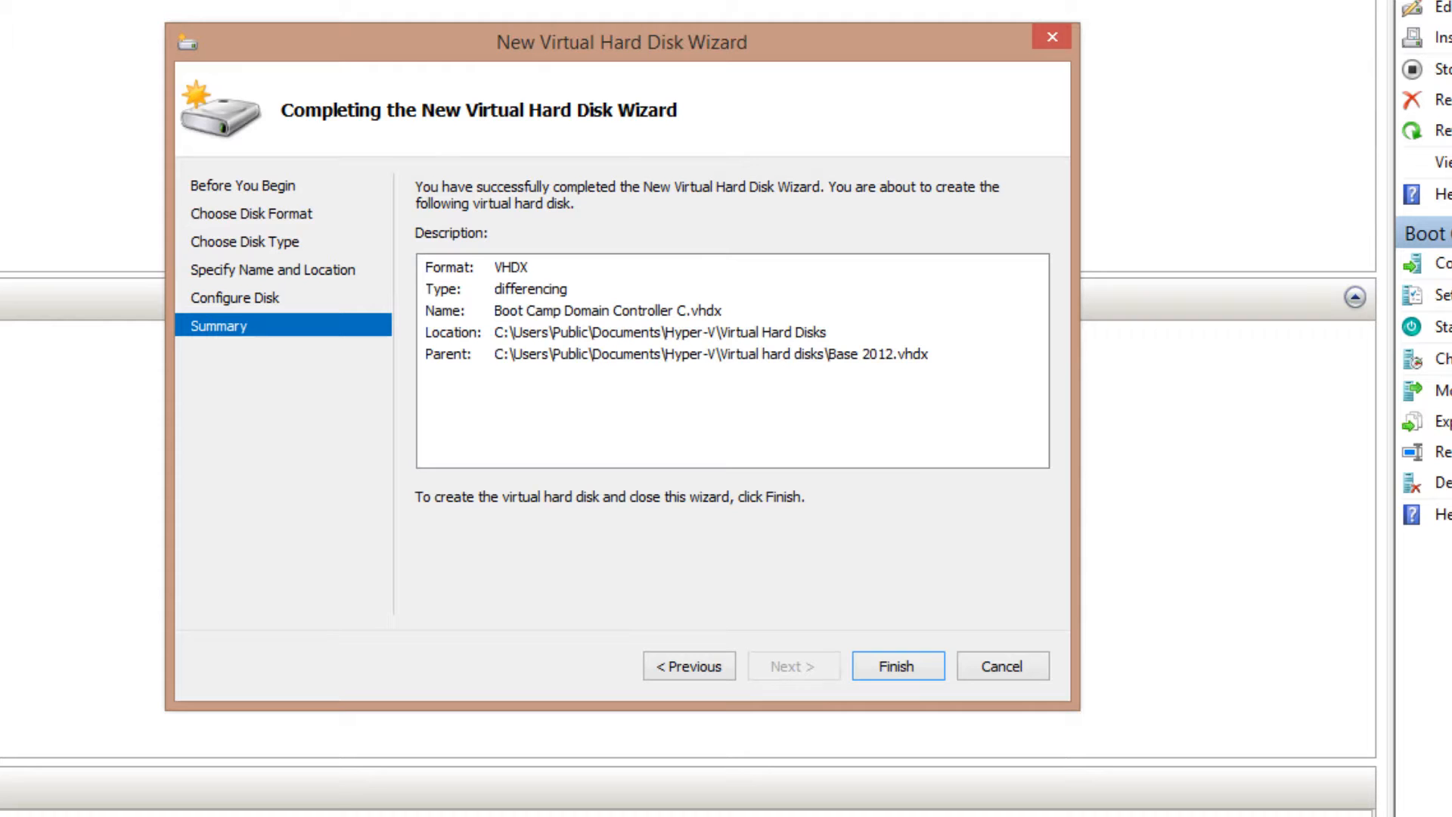
{"action": "key", "text": "Return"}
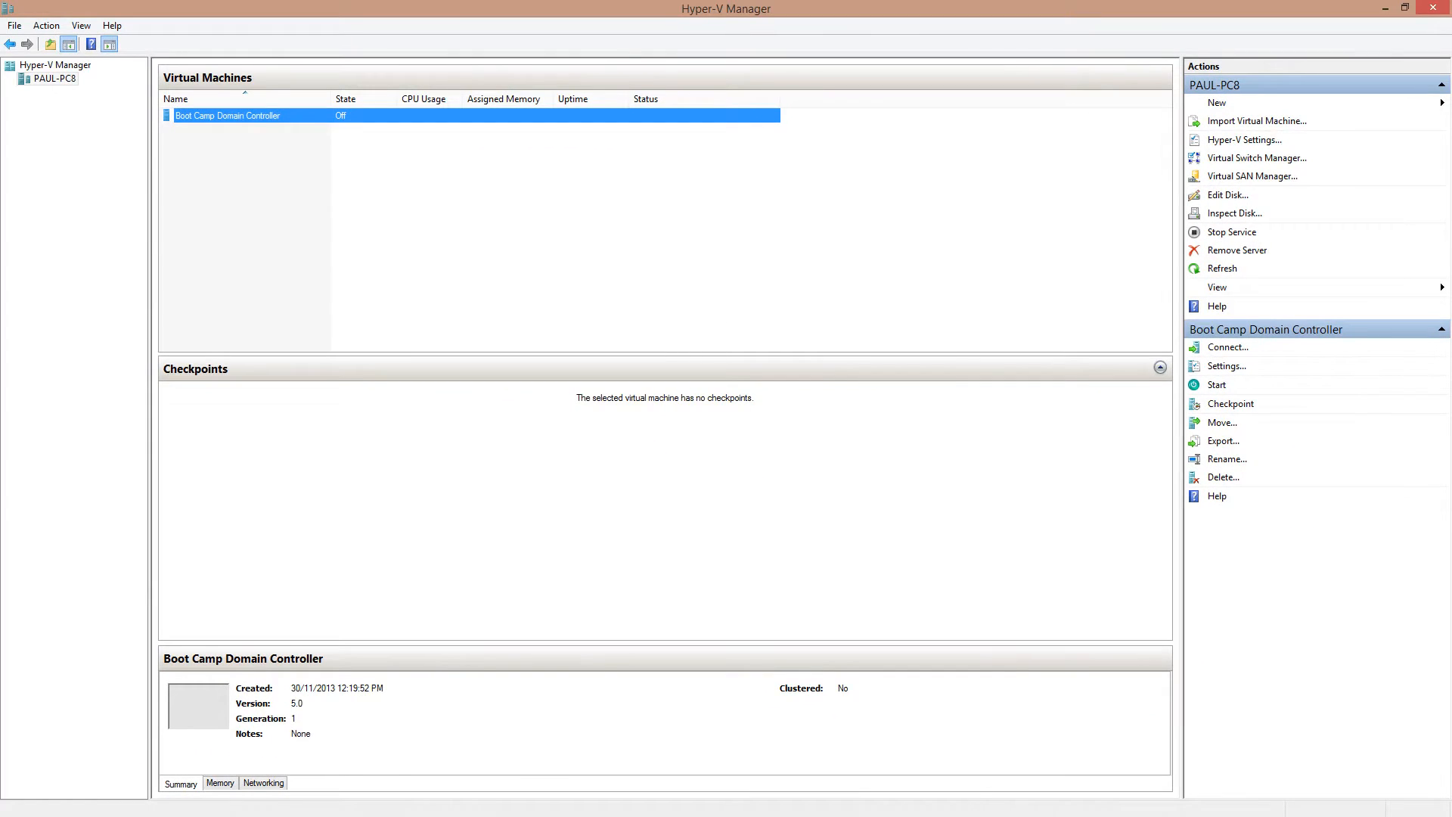
Attach Boot Camp Domain Controller C.vhdx as a hard drive on IDE Controller 0
{"action": "right_click", "coordinate": [205, 115]}
{"action": "left_click", "coordinate": [227, 140]}
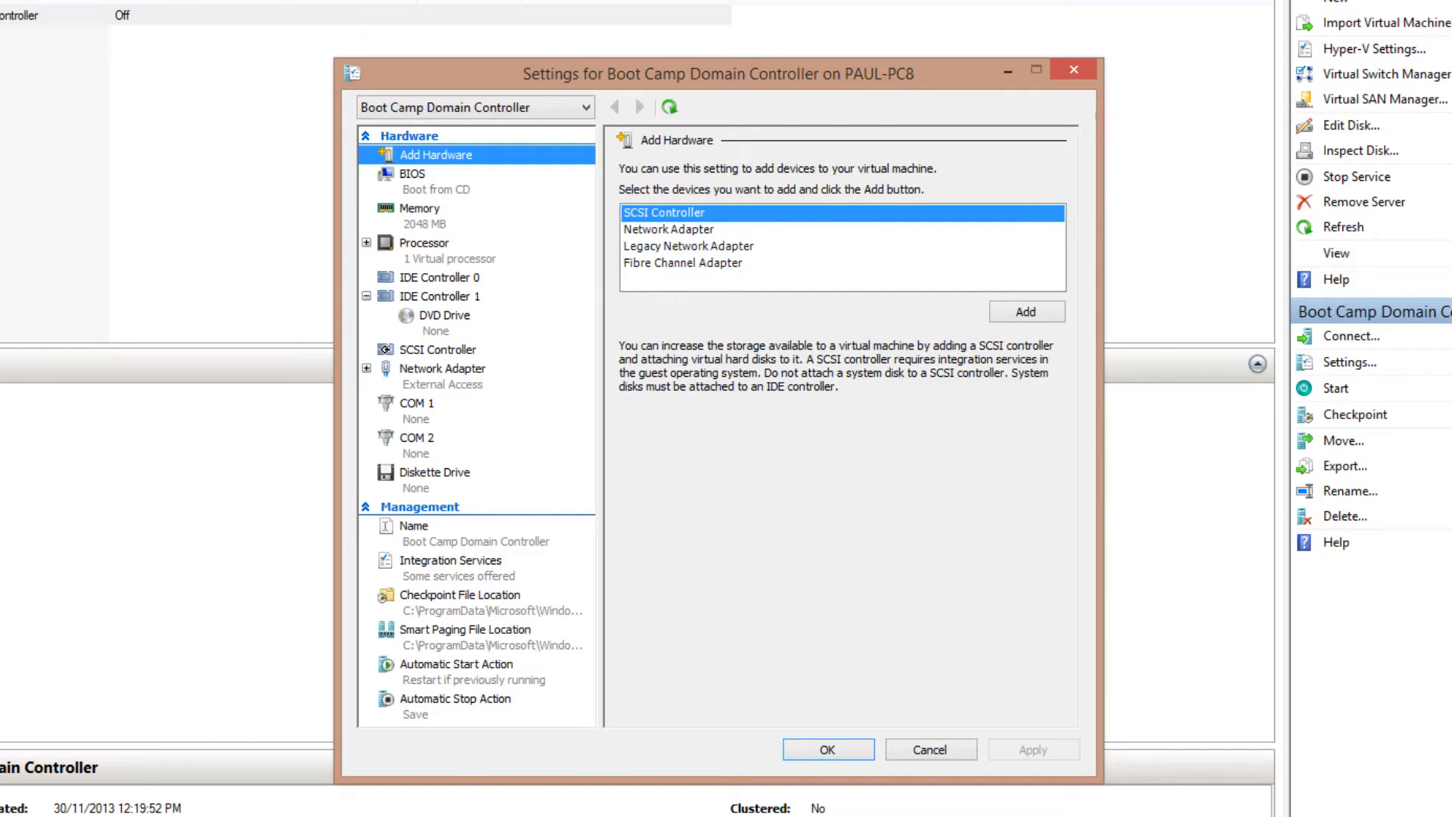
{"action": "left_click", "coordinate": [440, 277]}
{"action": "left_click", "coordinate": [1026, 311]}
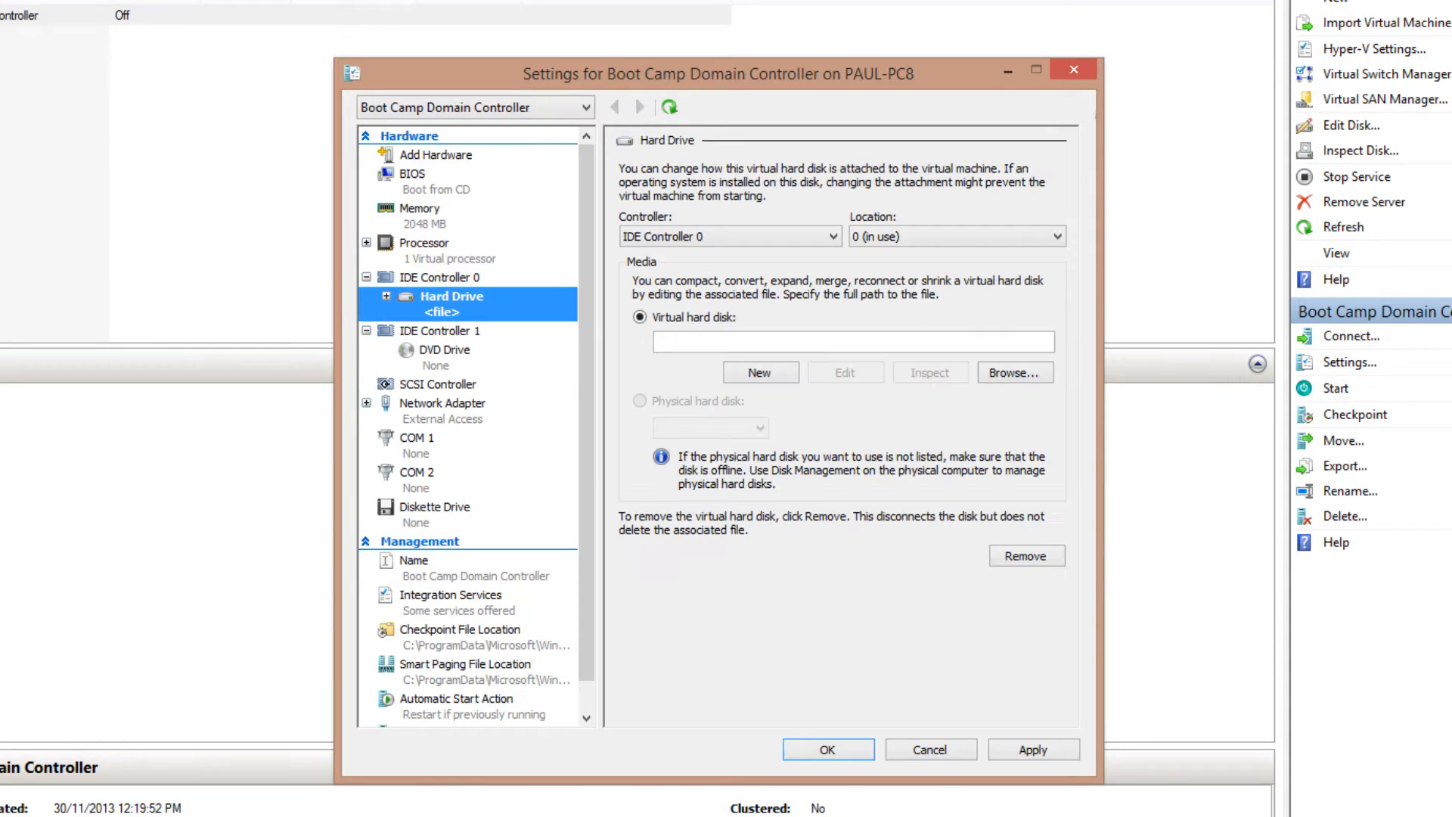
{"action": "left_click", "coordinate": [759, 372]}
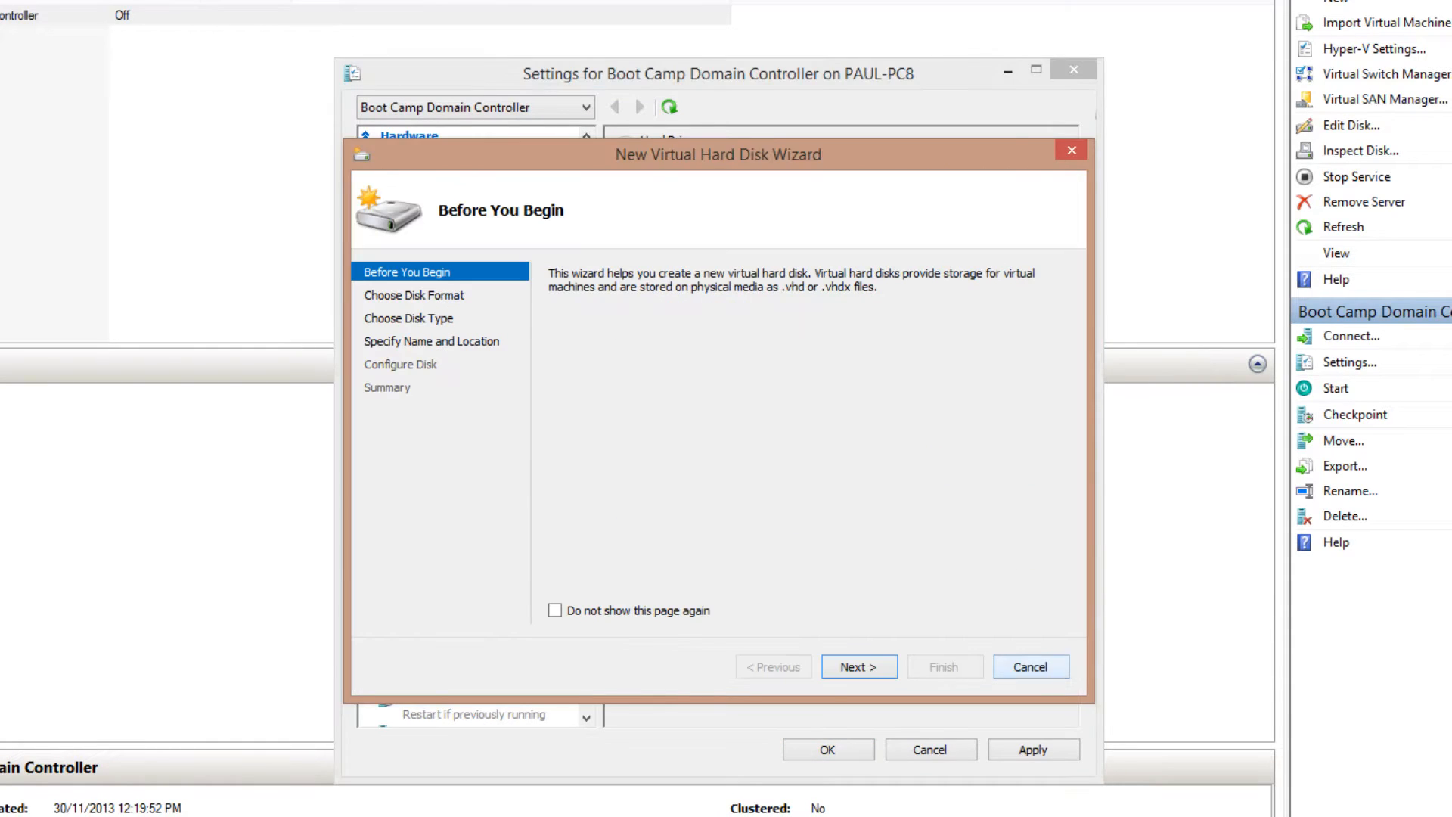
{"action": "left_click", "coordinate": [1031, 666]}
{"action": "left_click", "coordinate": [1016, 372]}
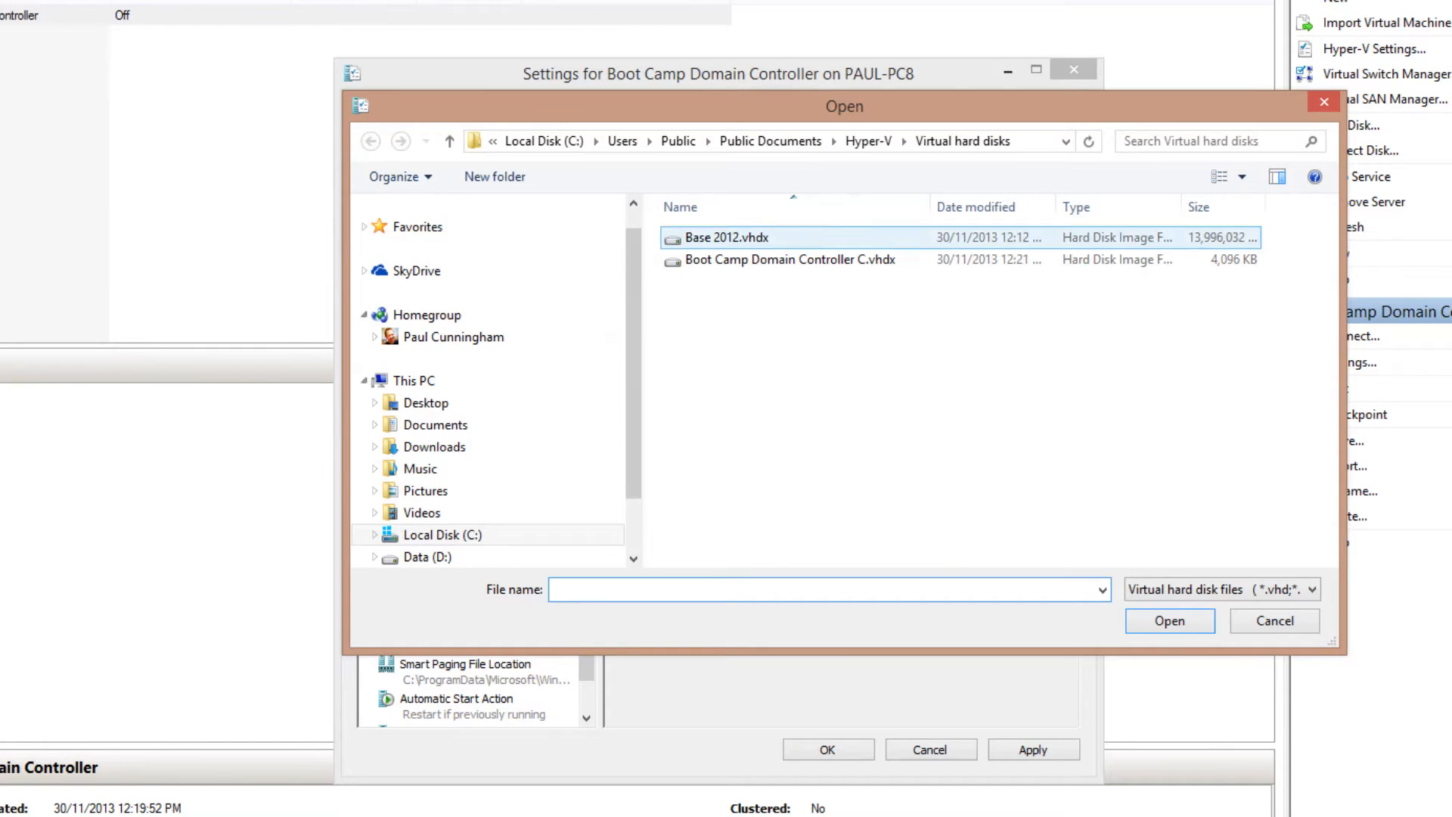
{"action": "left_click", "coordinate": [744, 259]}
{"action": "left_click", "coordinate": [1169, 621]}
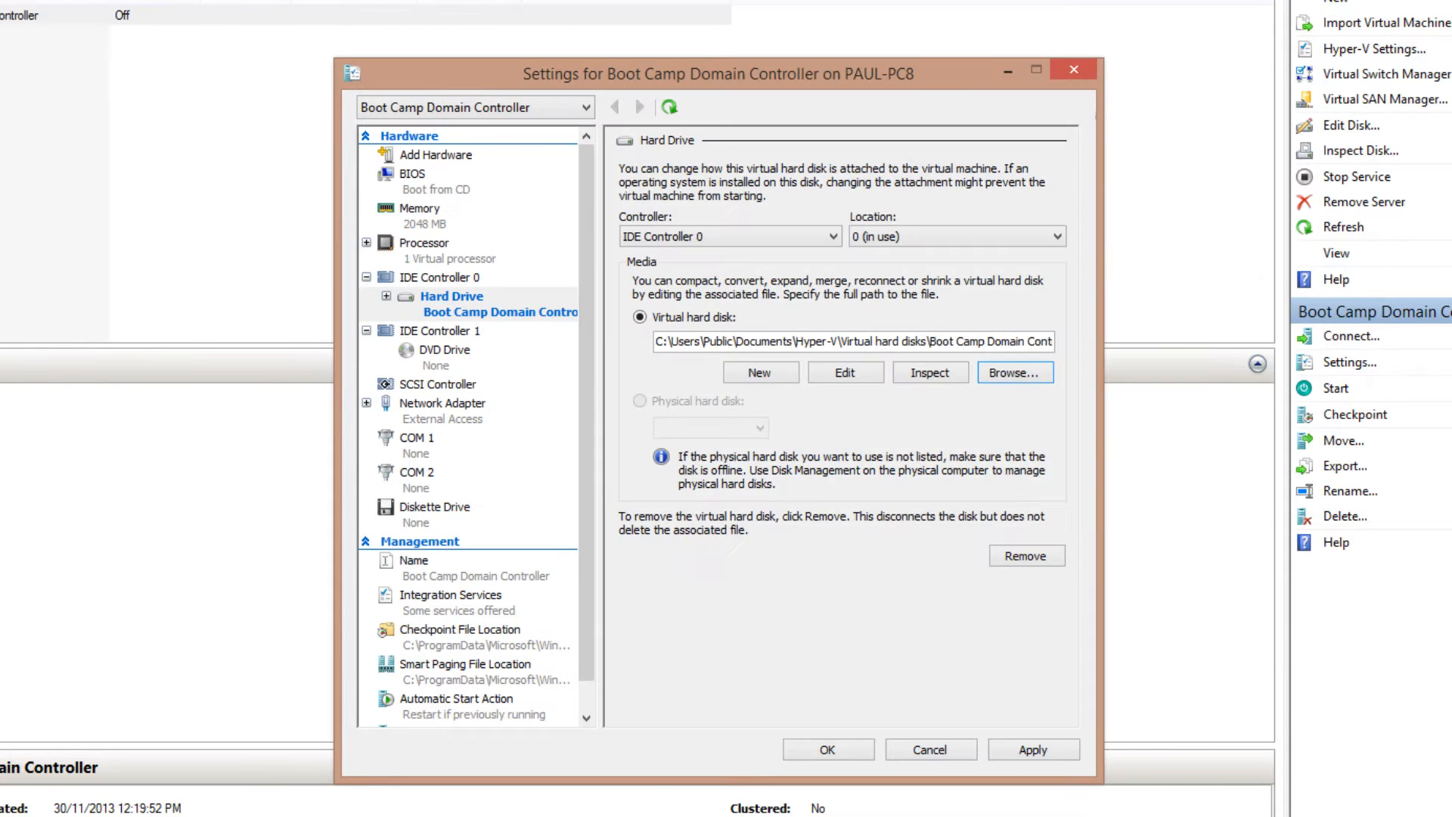
{"action": "left_click", "coordinate": [827, 749]}
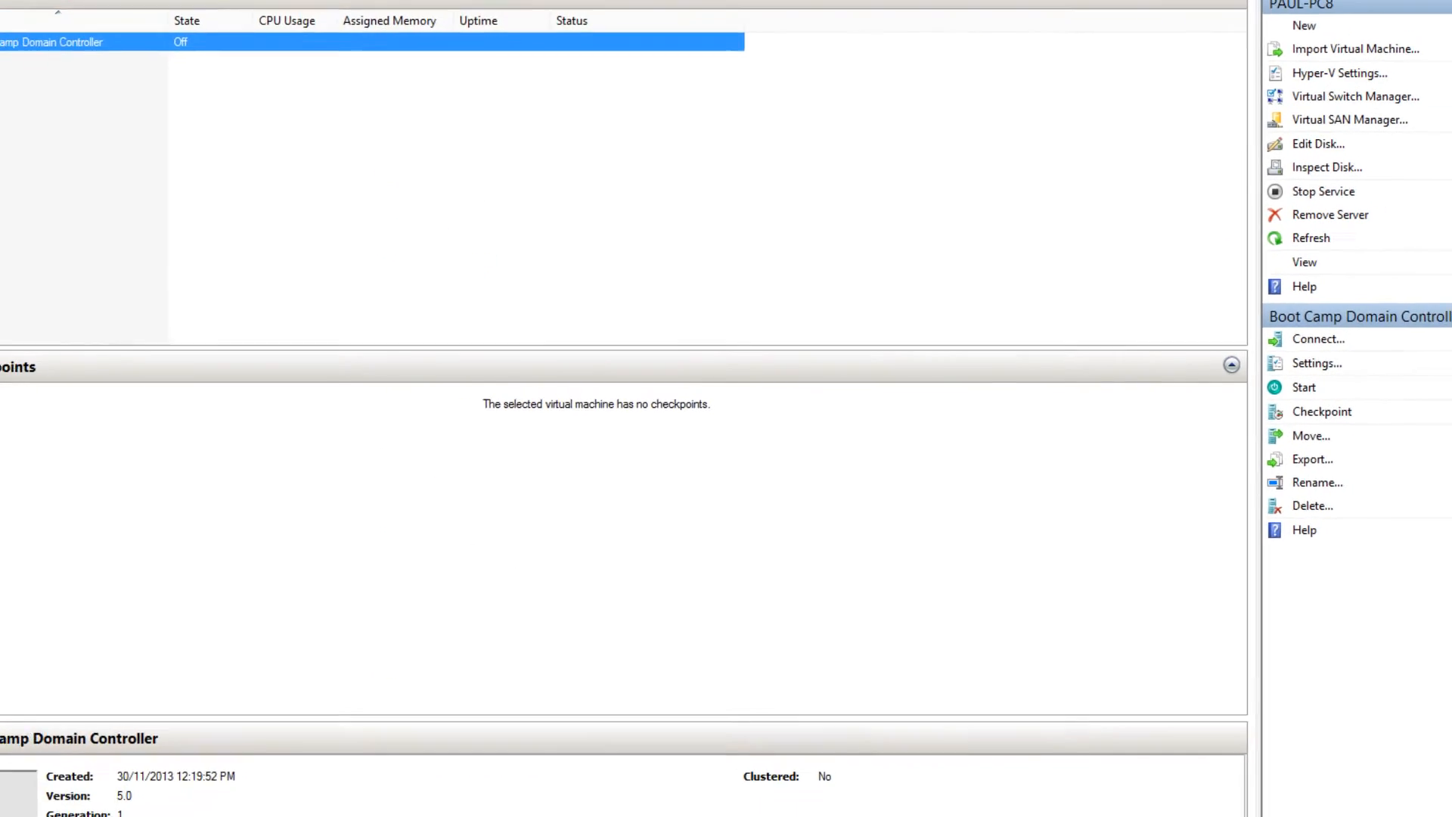
Reopen the VM's settings to verify the attached hard drive
{"action": "right_click", "coordinate": [243, 114]}
{"action": "left_click", "coordinate": [295, 145]}
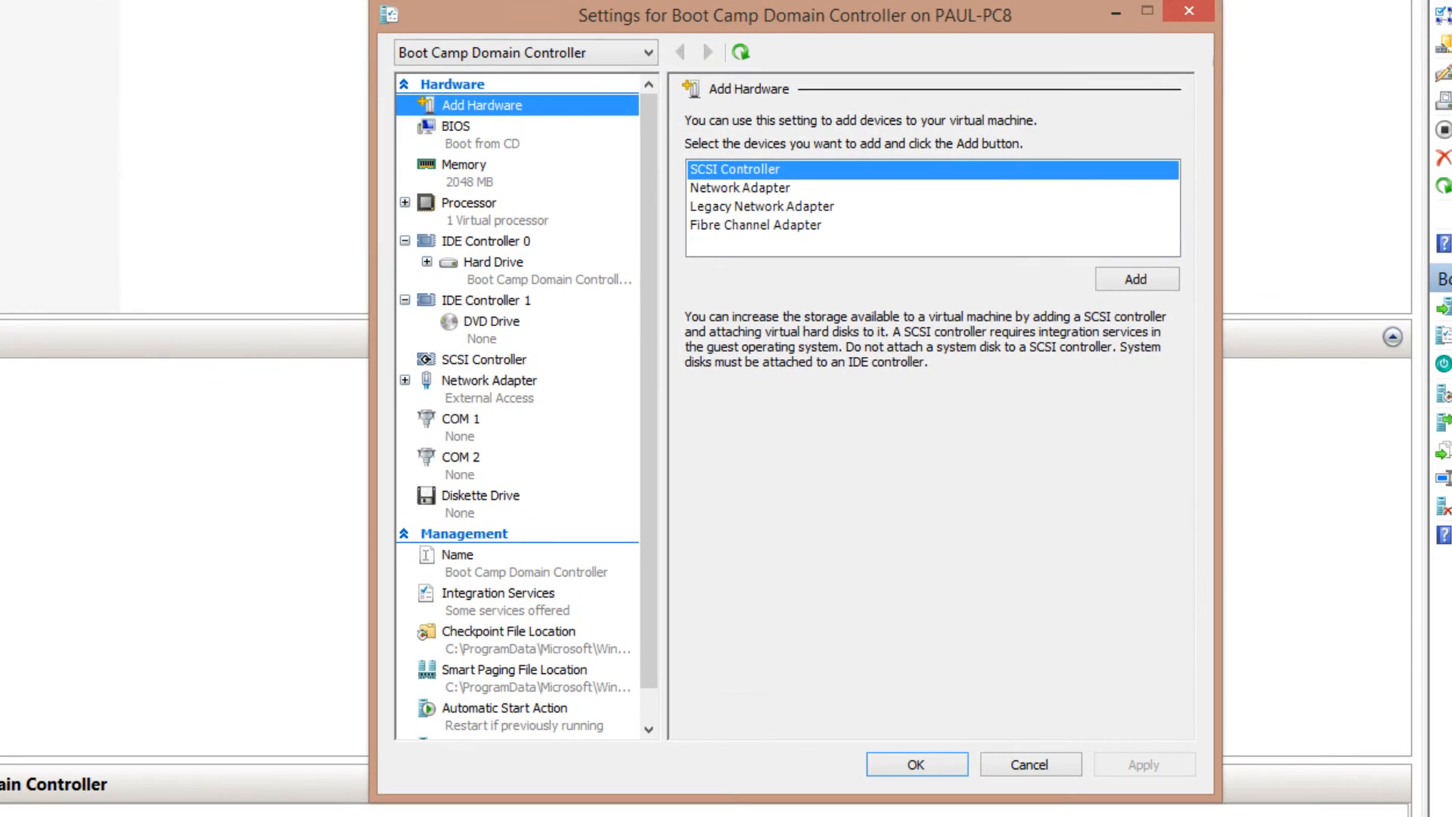
{"action": "left_click", "coordinate": [575, 320]}
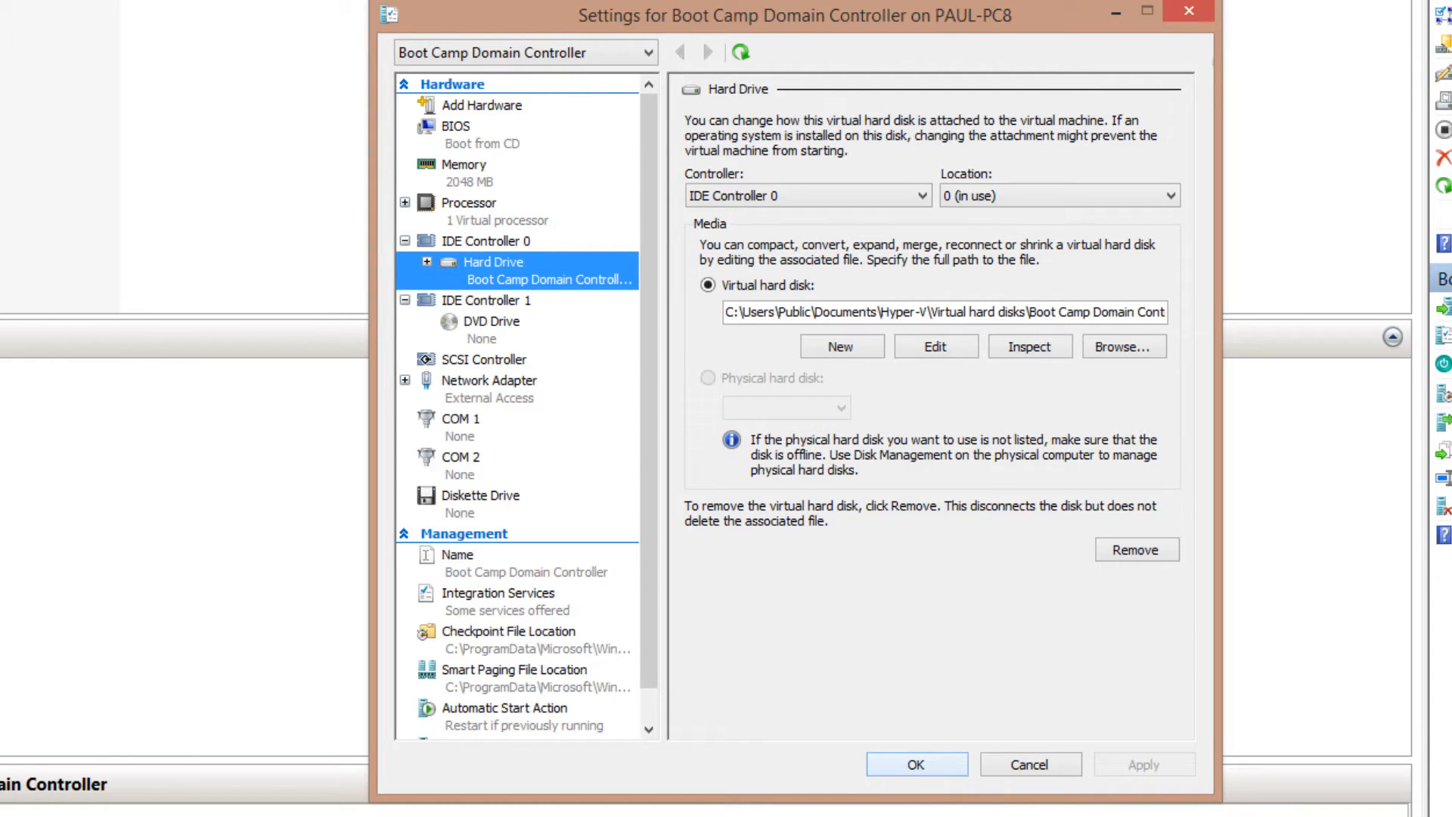
{"action": "left_click", "coordinate": [916, 764]}
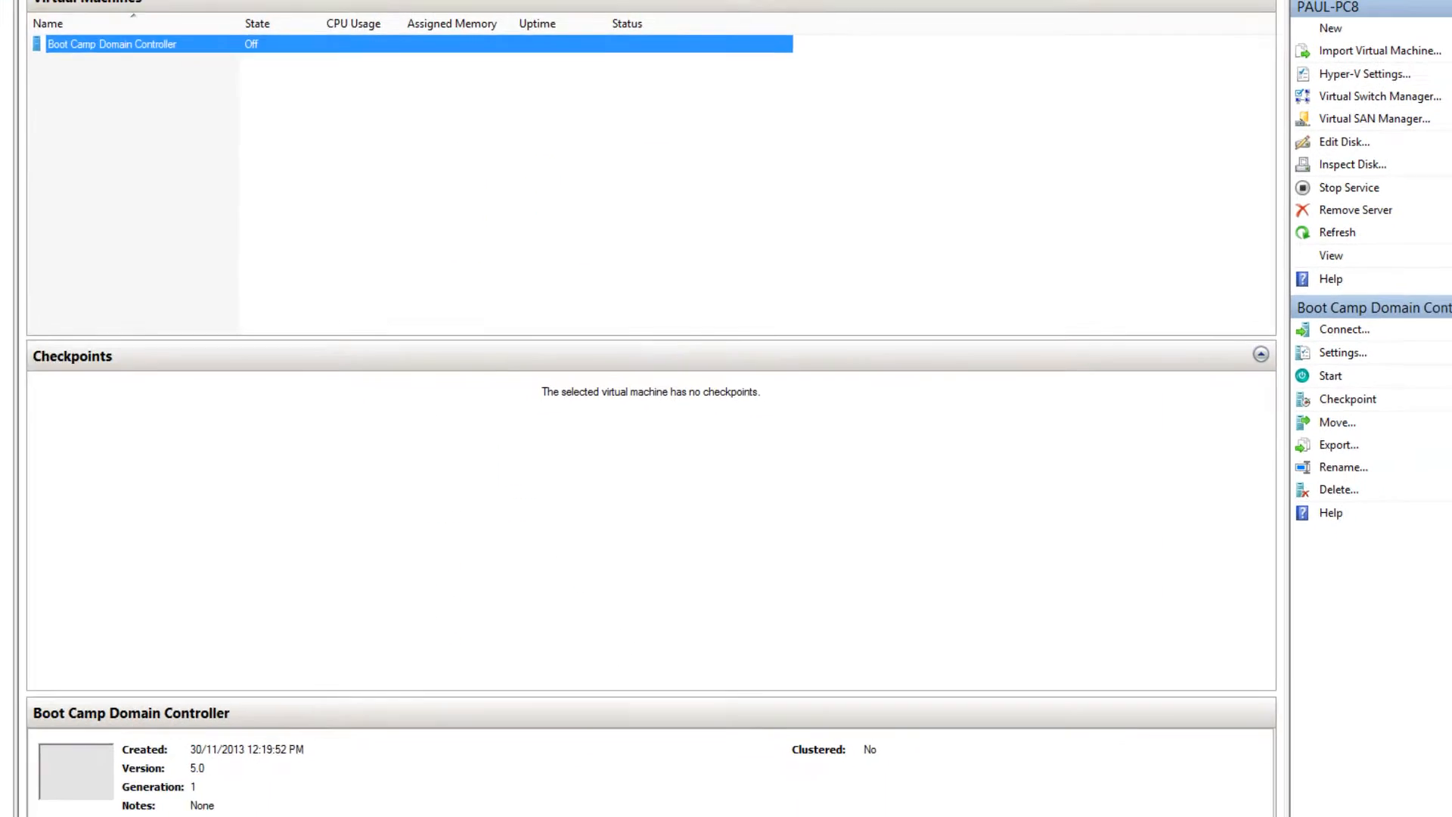
Connect to the Boot Camp Domain Controller VM and start it
{"action": "right_click", "coordinate": [269, 118]}
{"action": "left_click", "coordinate": [306, 130]}
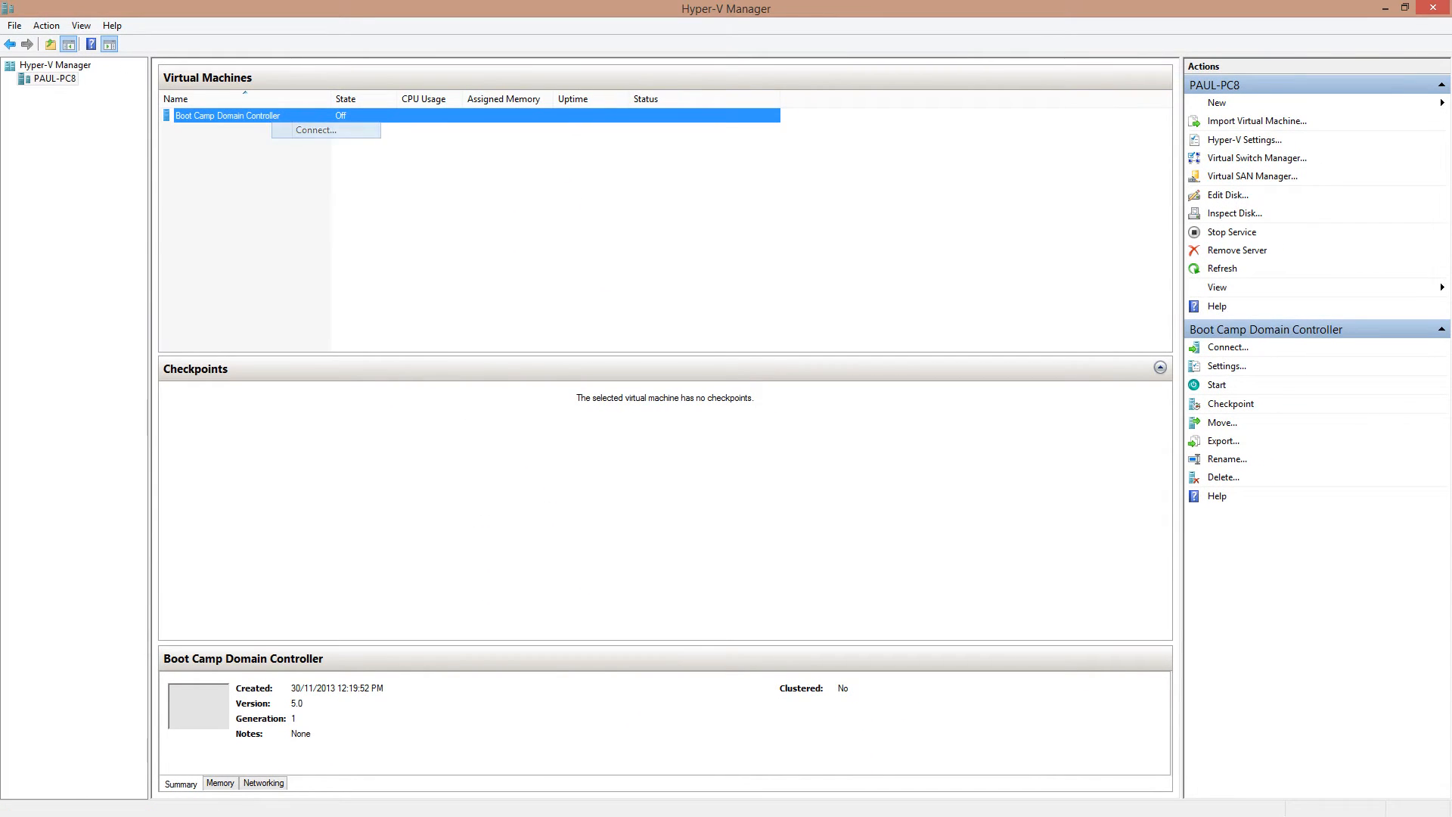
{"action": "left_click", "coordinate": [255, 129]}
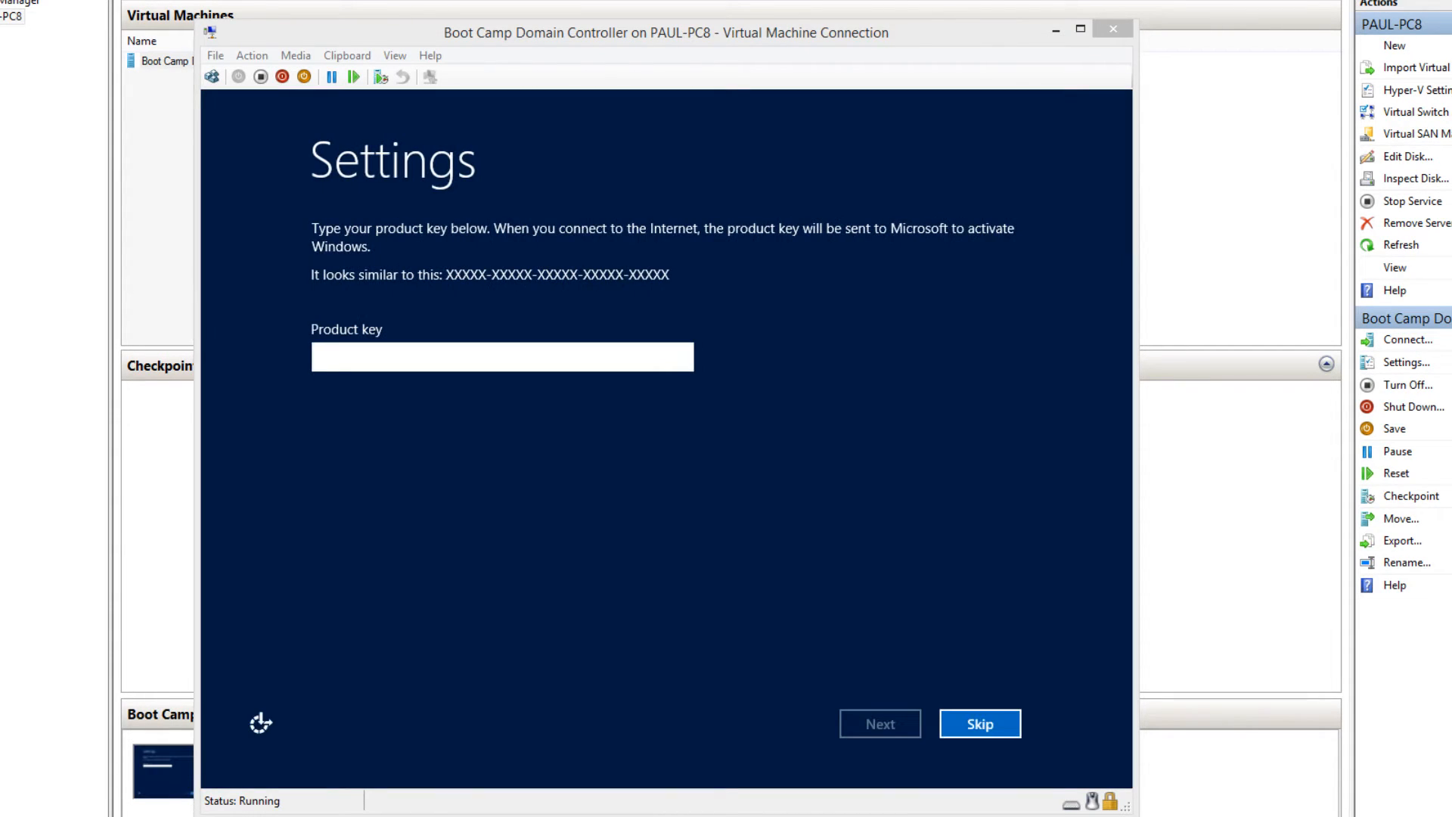
Skip the product key and accept the default region and language settings
{"action": "left_click", "coordinate": [502, 356]}
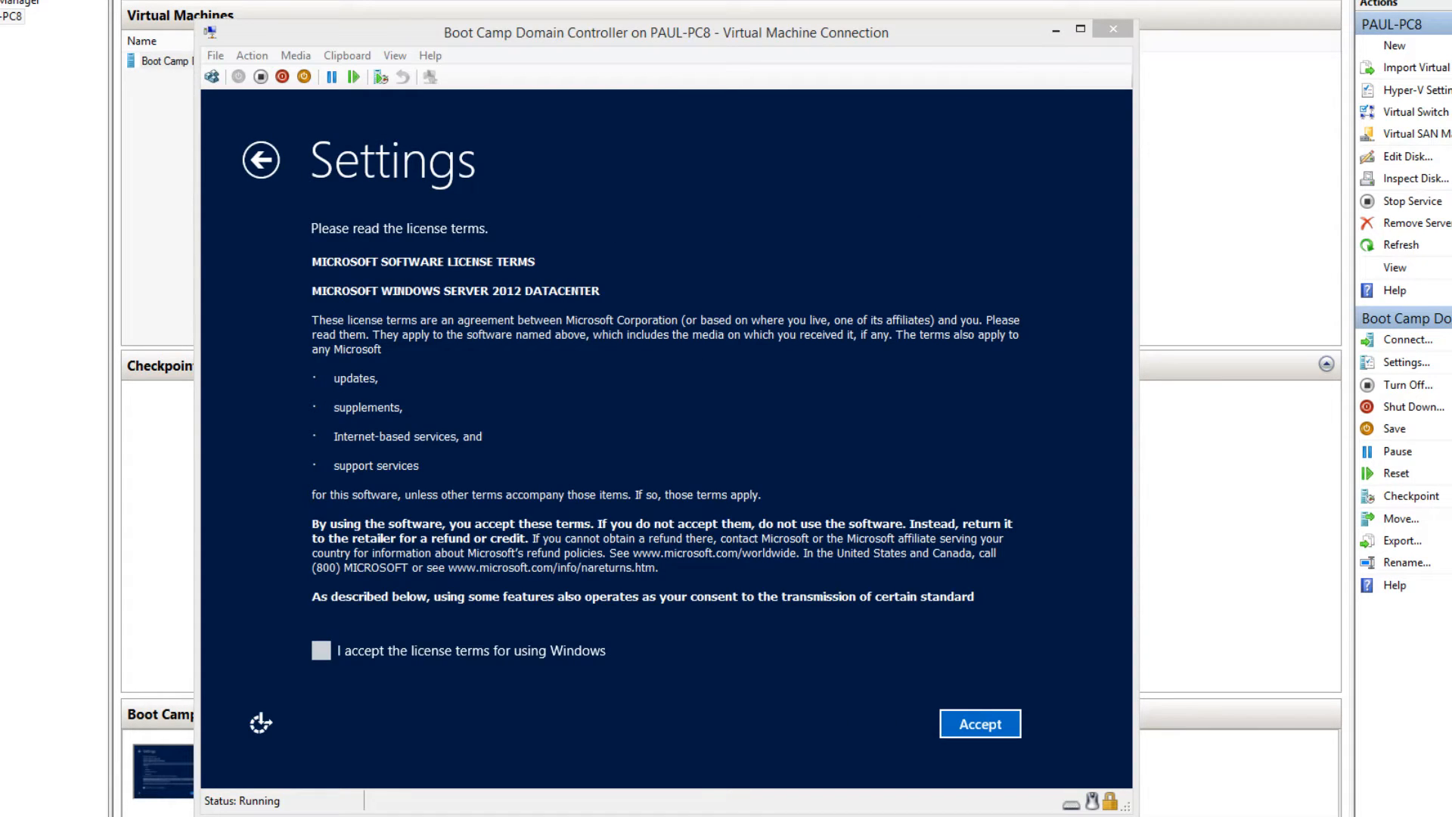
{"action": "left_click", "coordinate": [321, 650]}
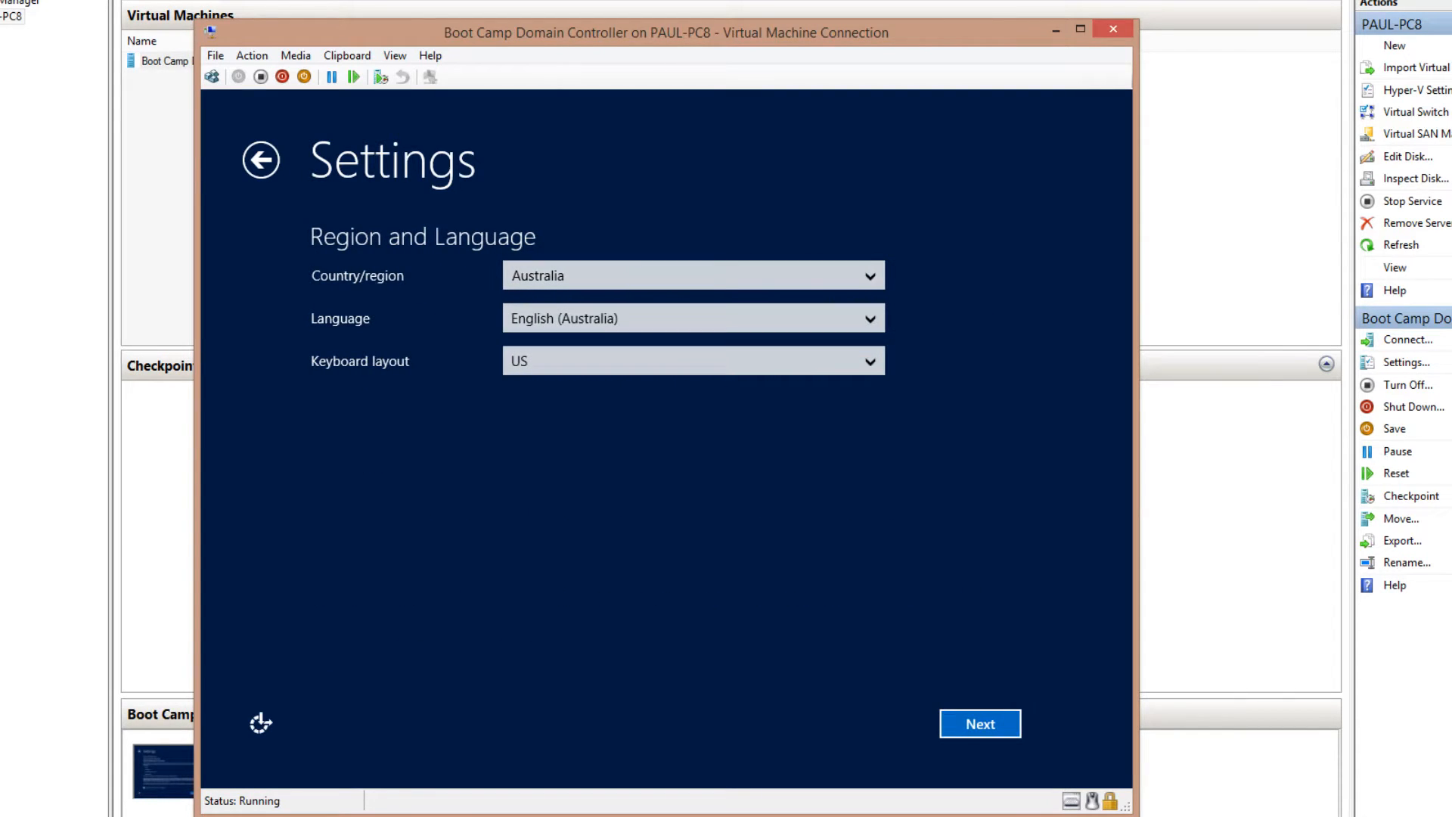
{"action": "left_click", "coordinate": [980, 723]}
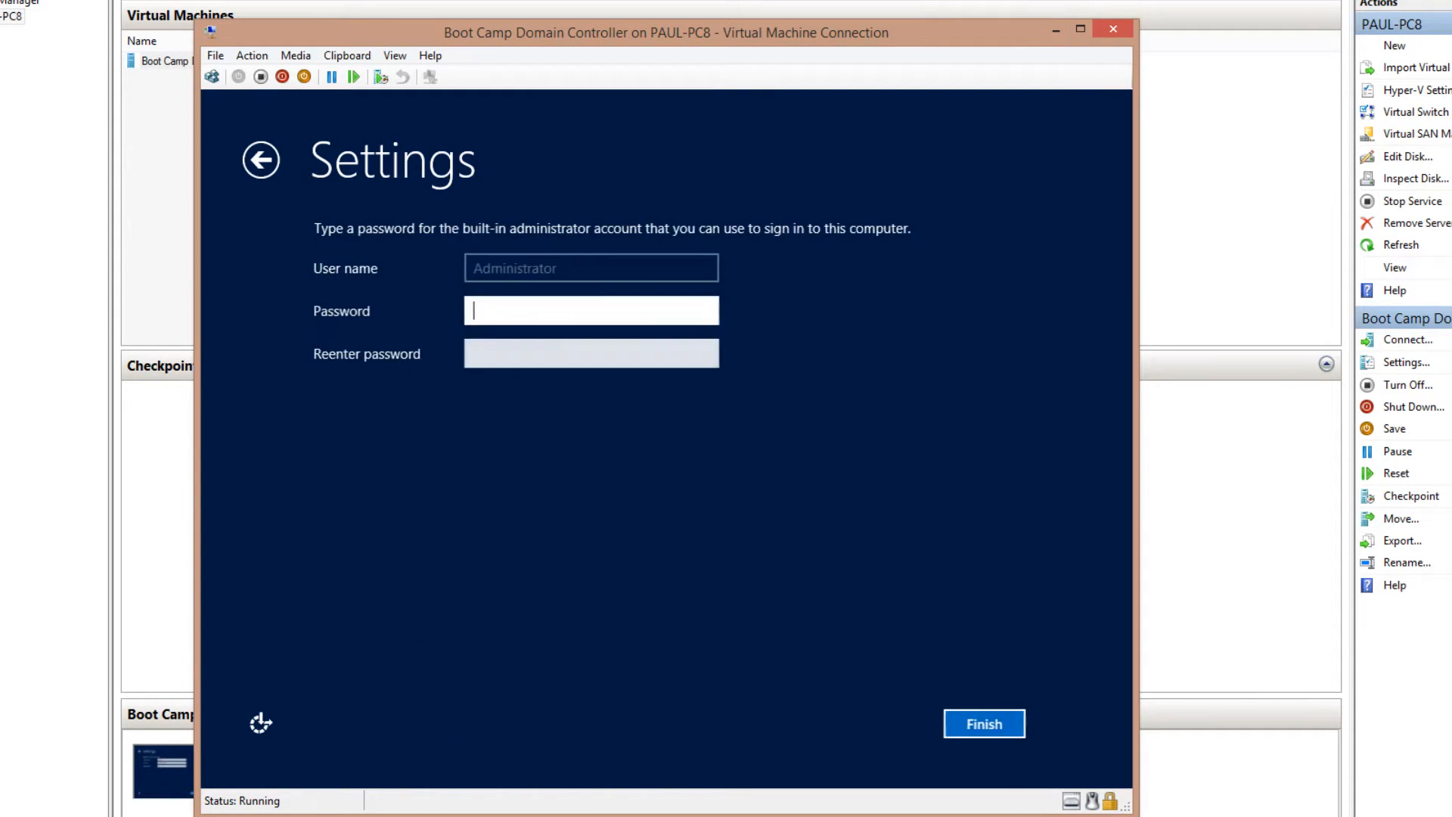
Enter and confirm the built-in Administrator password, then finish setup
{"action": "type", "text": "Pa$$w0rd"}
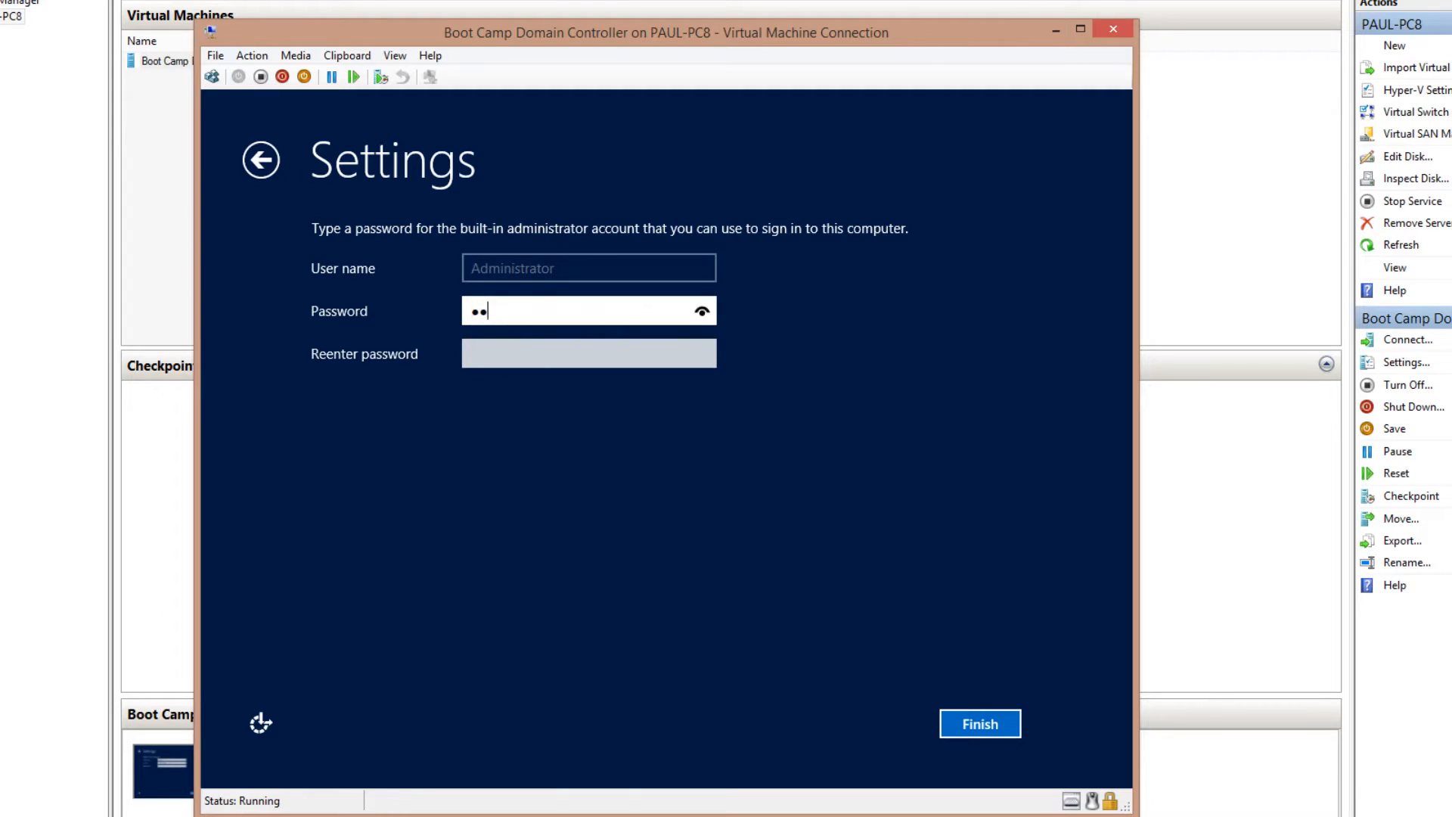
{"action": "key", "text": "Tab"}
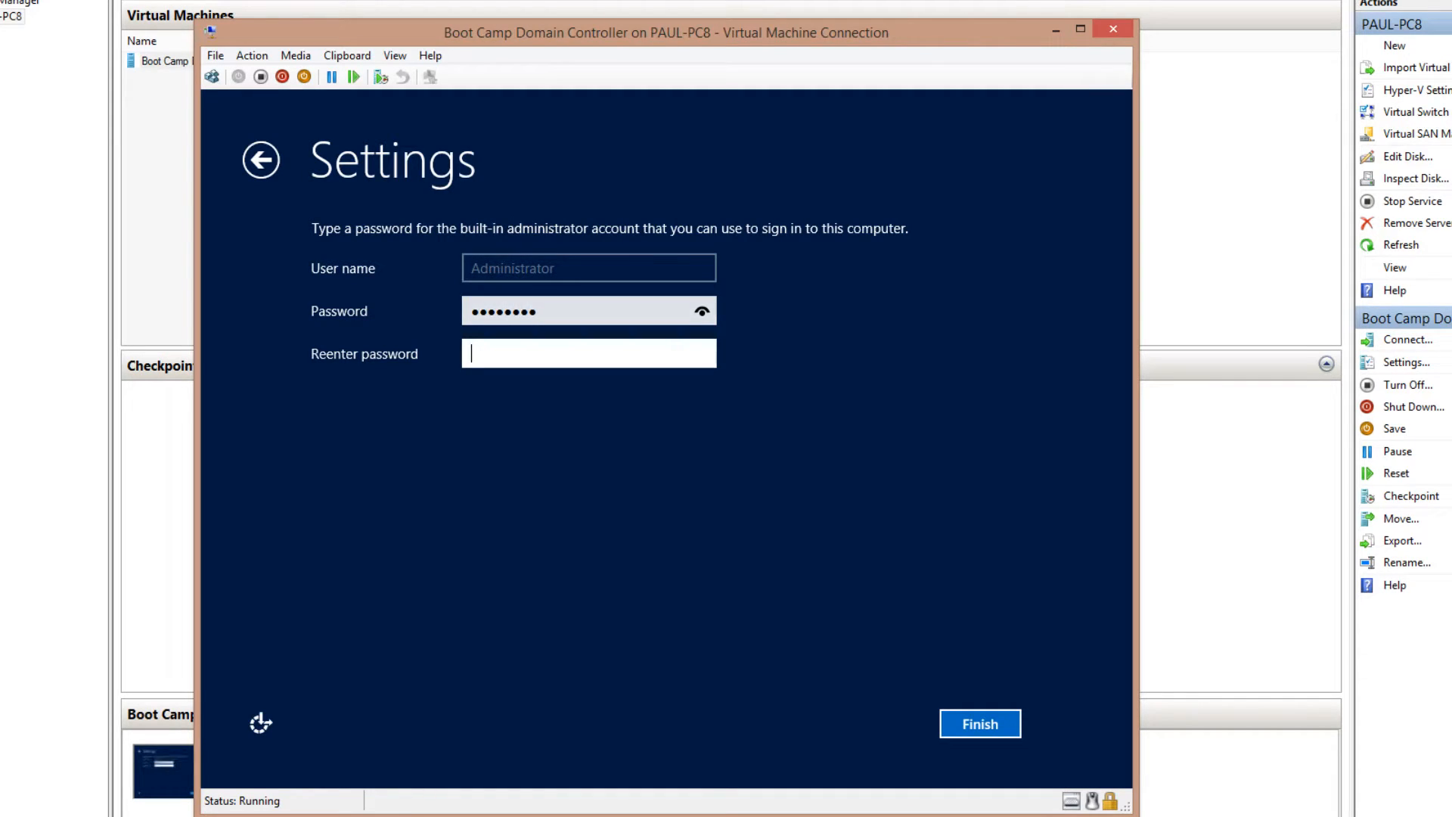
{"action": "type", "text": "Pa$$w0rd"}
{"action": "key", "text": "Return"}
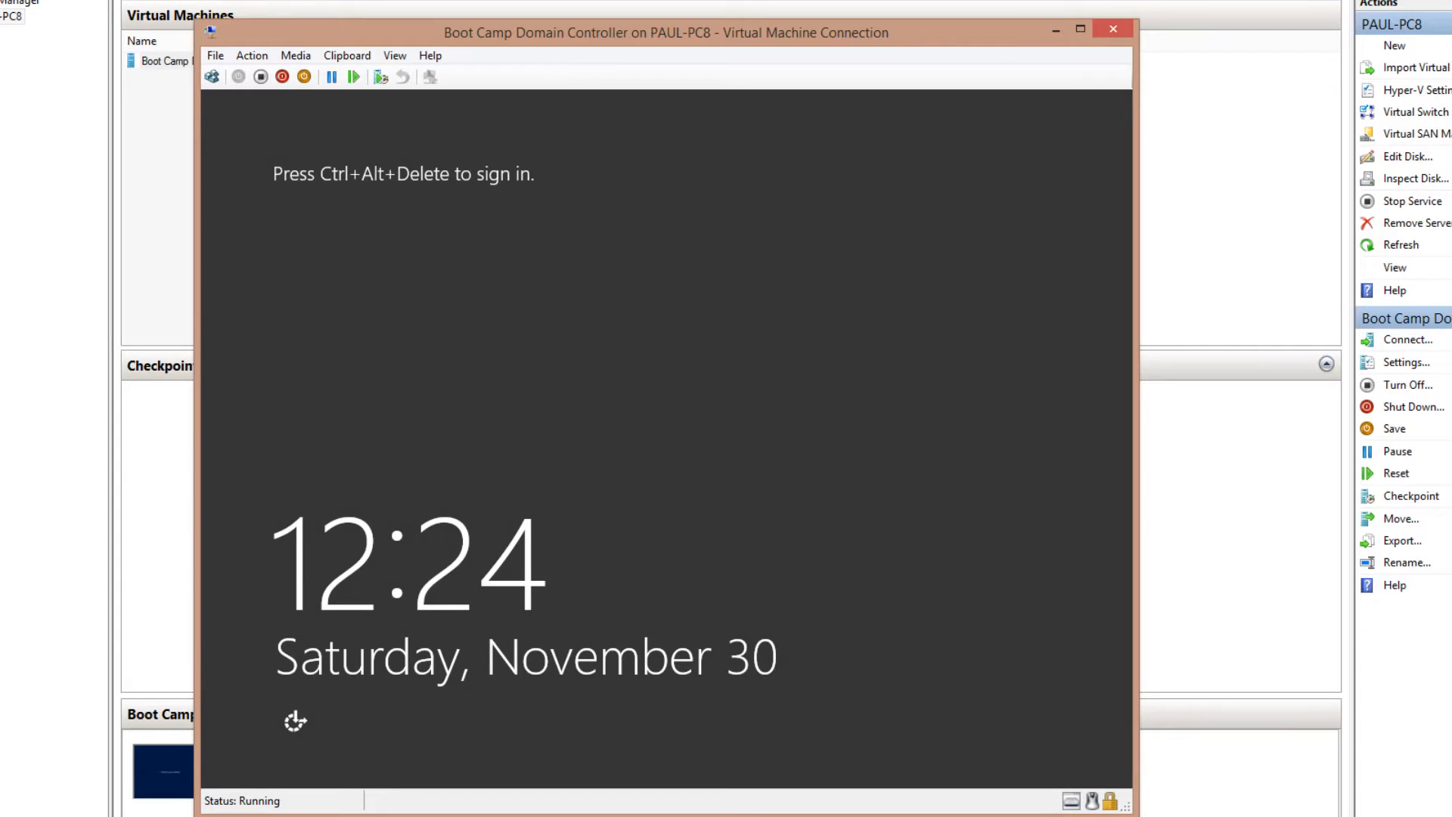
Sign in to the VM as Administrator with the account password
{"action": "left_click", "coordinate": [212, 76]}
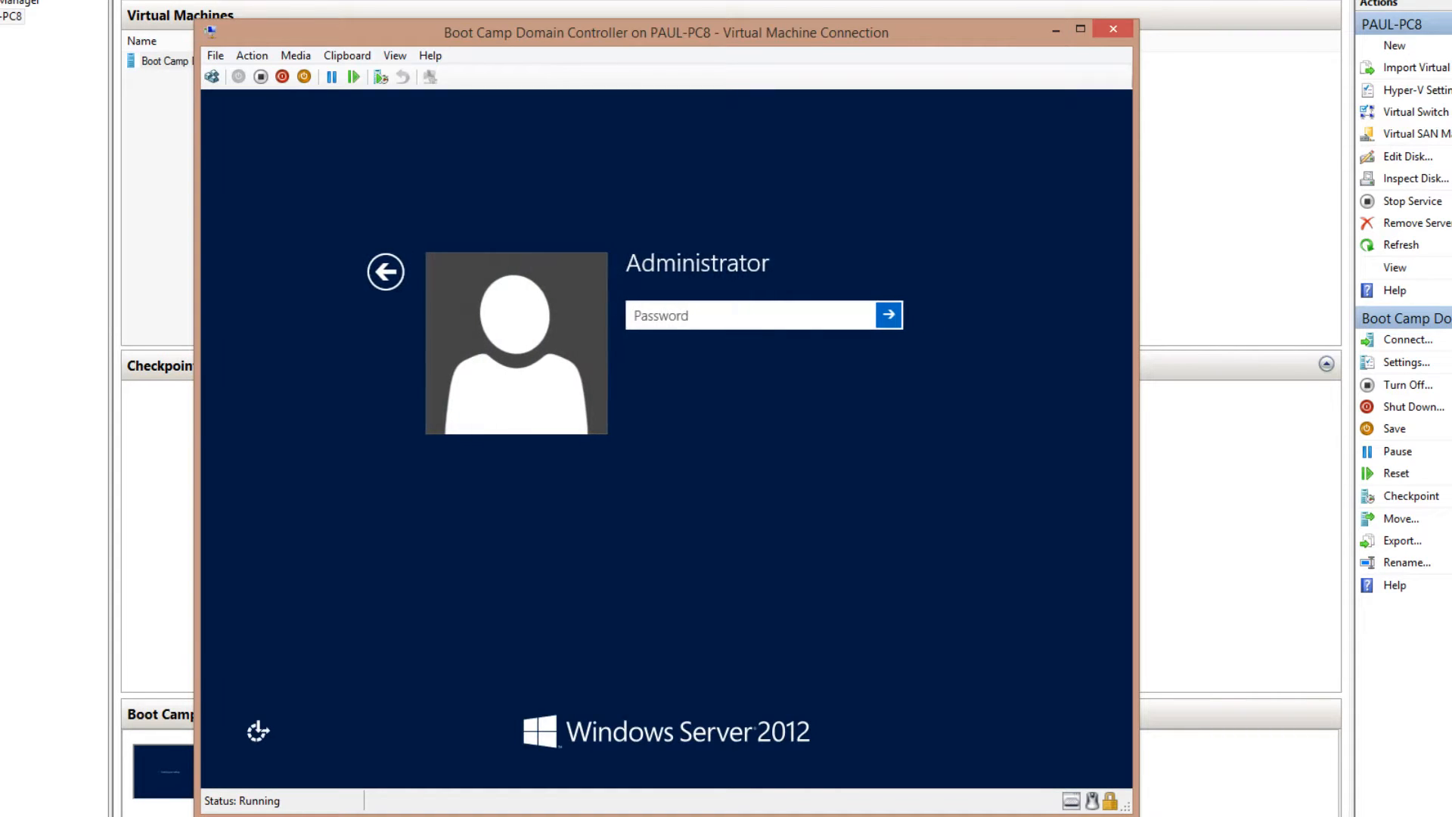
{"action": "type", "text": "P@ssw0rd"}
{"action": "key", "text": "Return"}
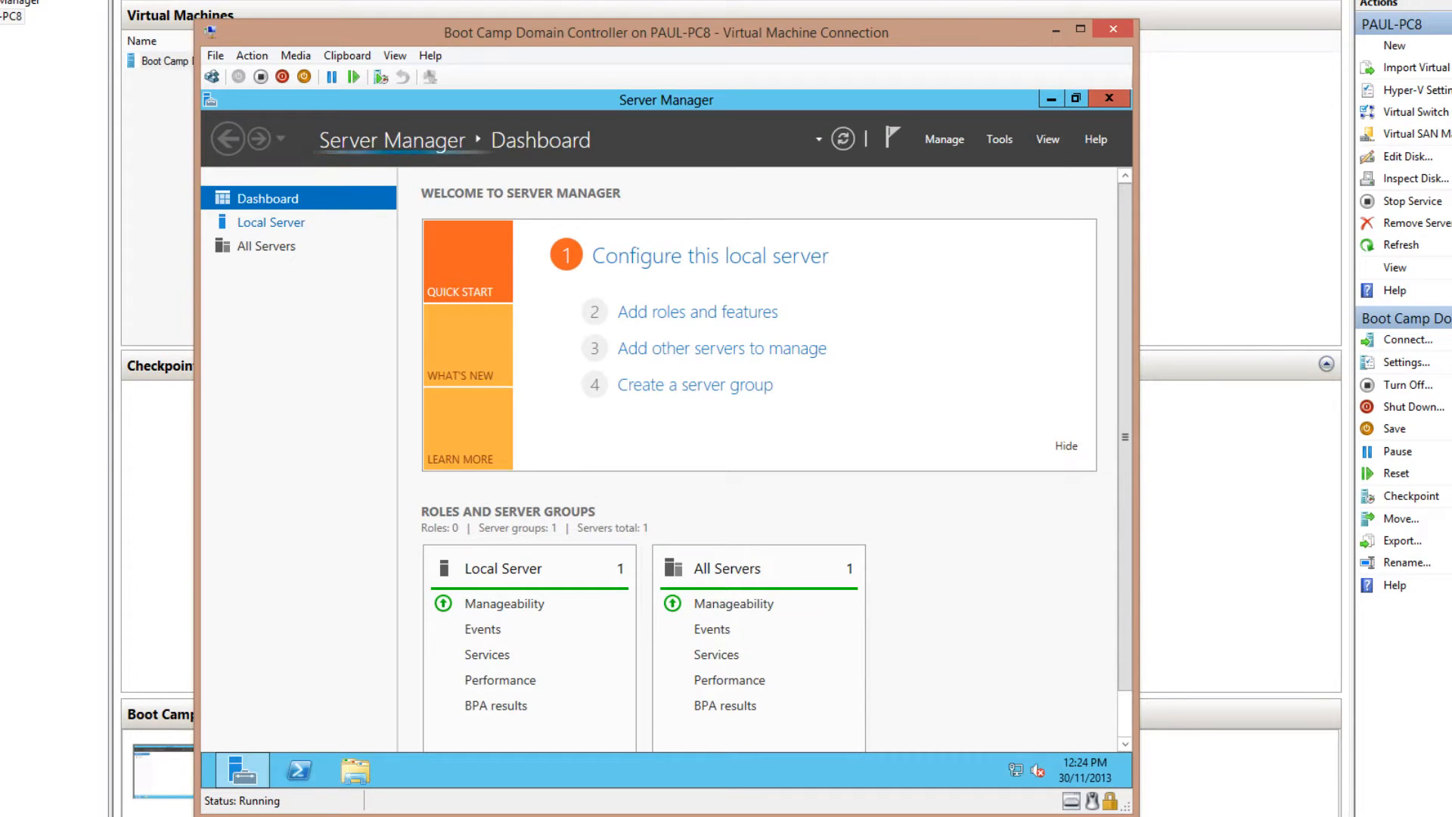
In Local Server properties, turn on automatic Windows Updates
{"action": "left_click", "coordinate": [271, 222]}
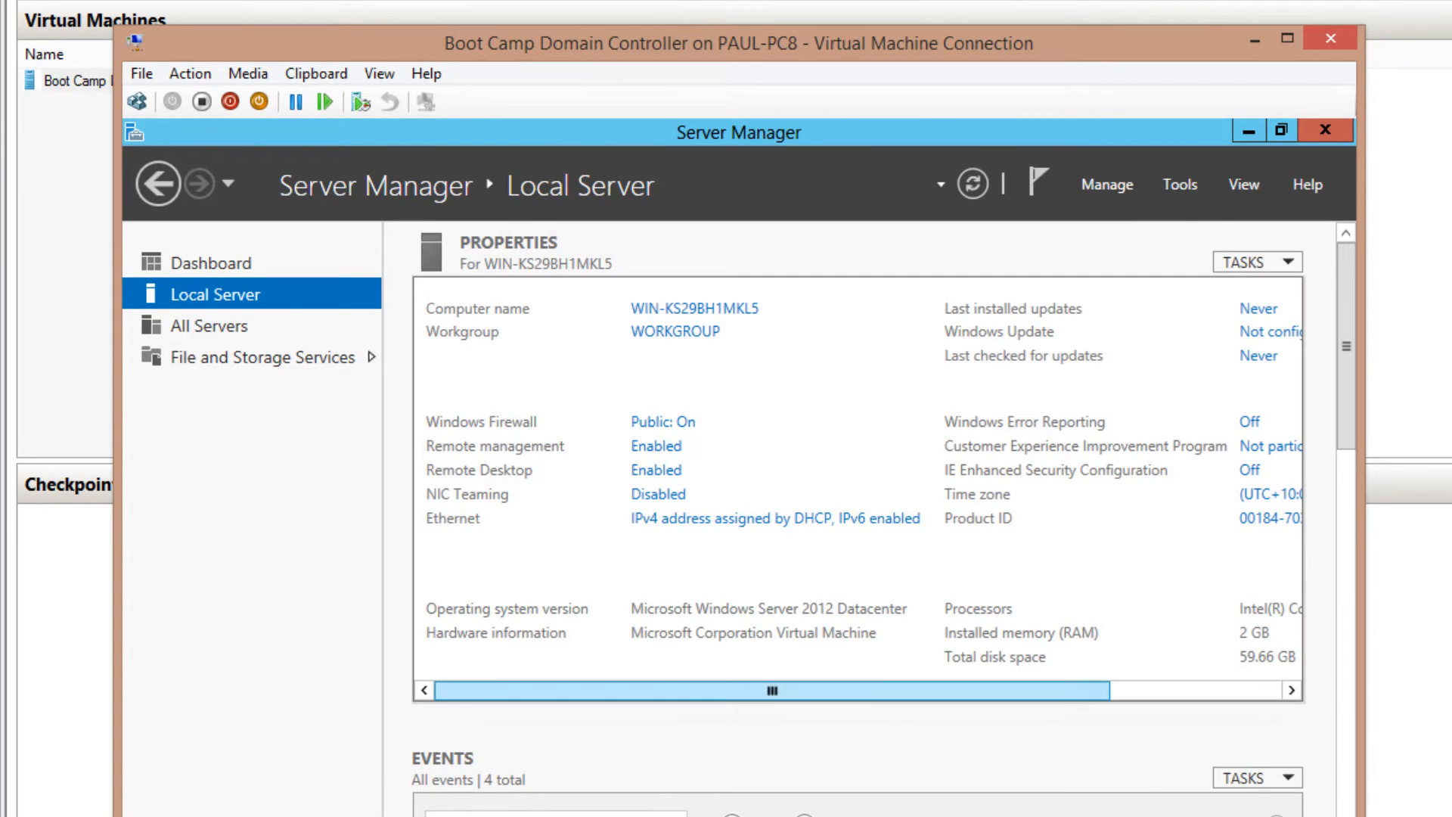
{"action": "left_click_drag", "start_coordinate": [772, 691], "coordinate": [943, 690]}
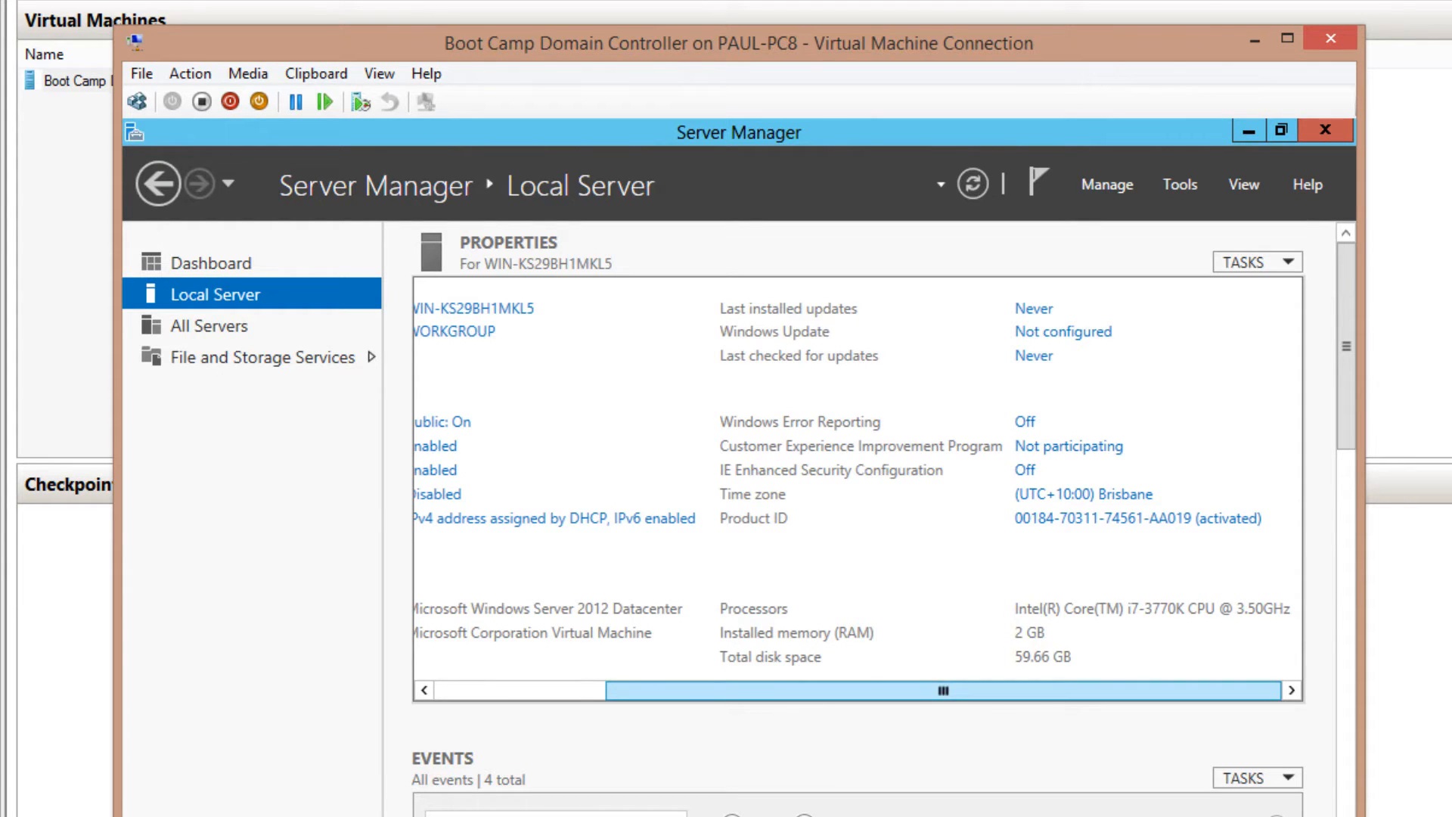
{"action": "mouse_move", "coordinate": [943, 691]}
{"action": "left_mouse_down"}
{"action": "mouse_move", "coordinate": [772, 691]}
{"action": "mouse_move", "coordinate": [944, 690]}
{"action": "left_mouse_up"}
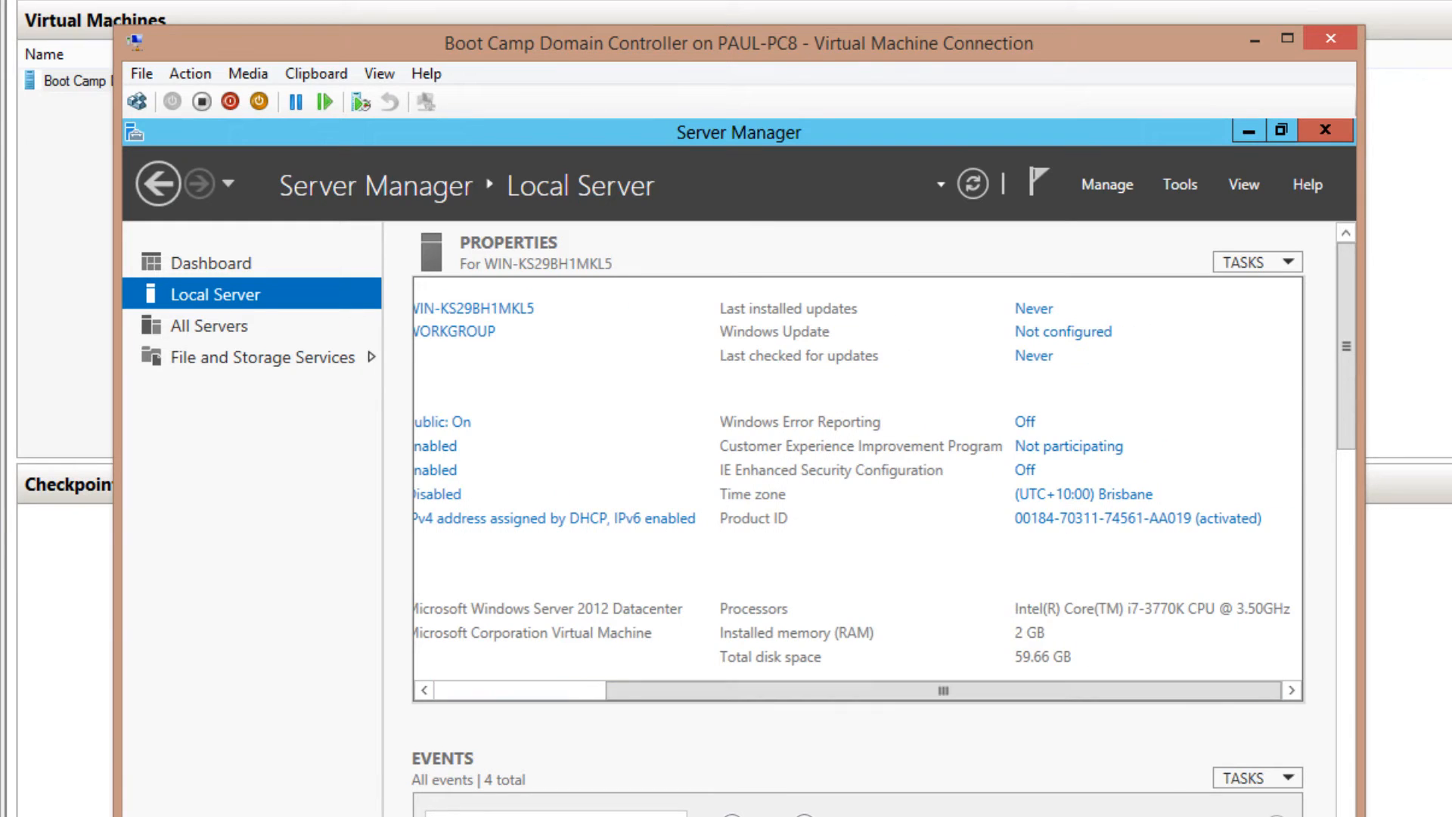
{"action": "left_click", "coordinate": [1063, 331]}
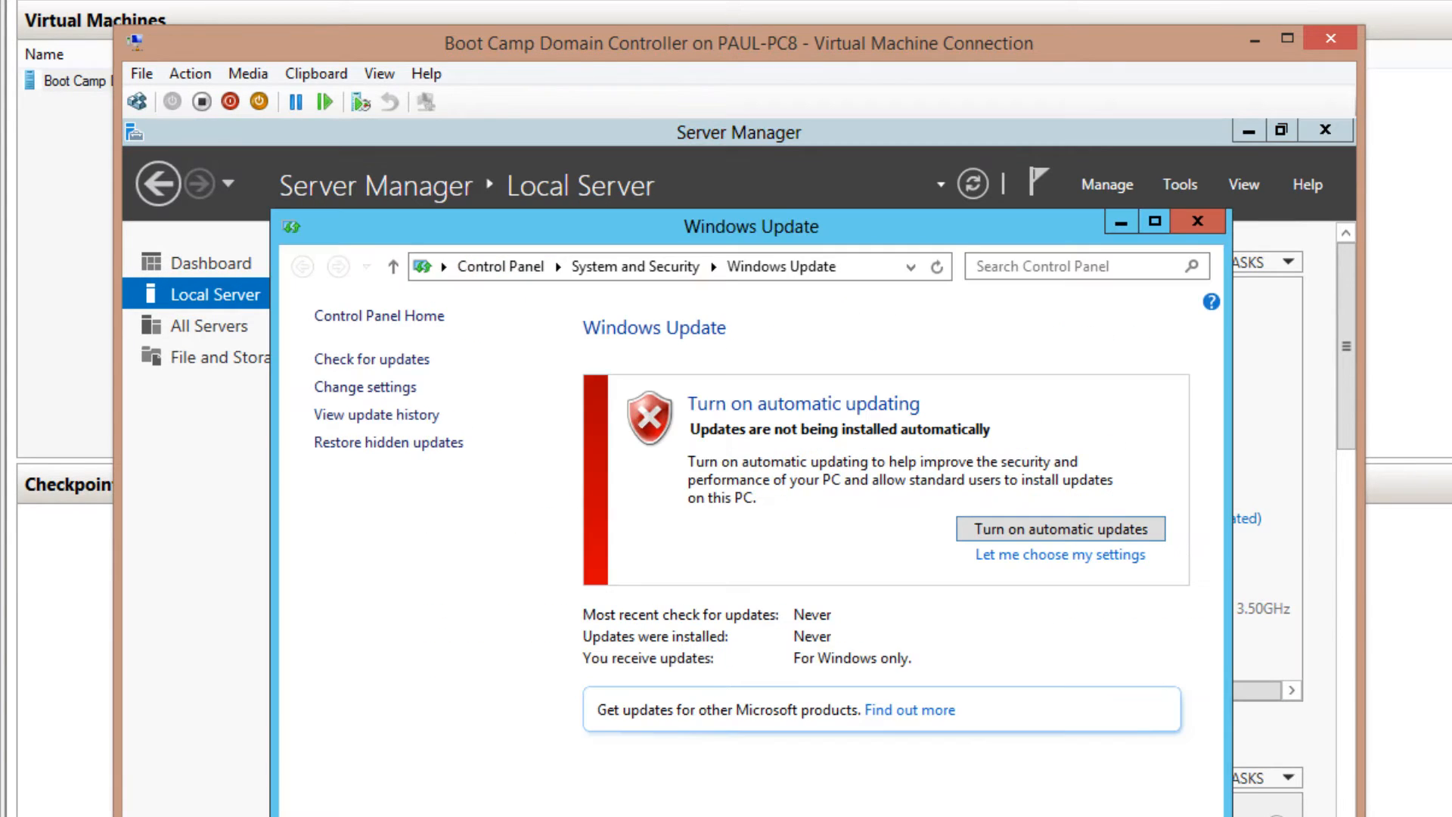
{"action": "left_click", "coordinate": [1061, 529]}
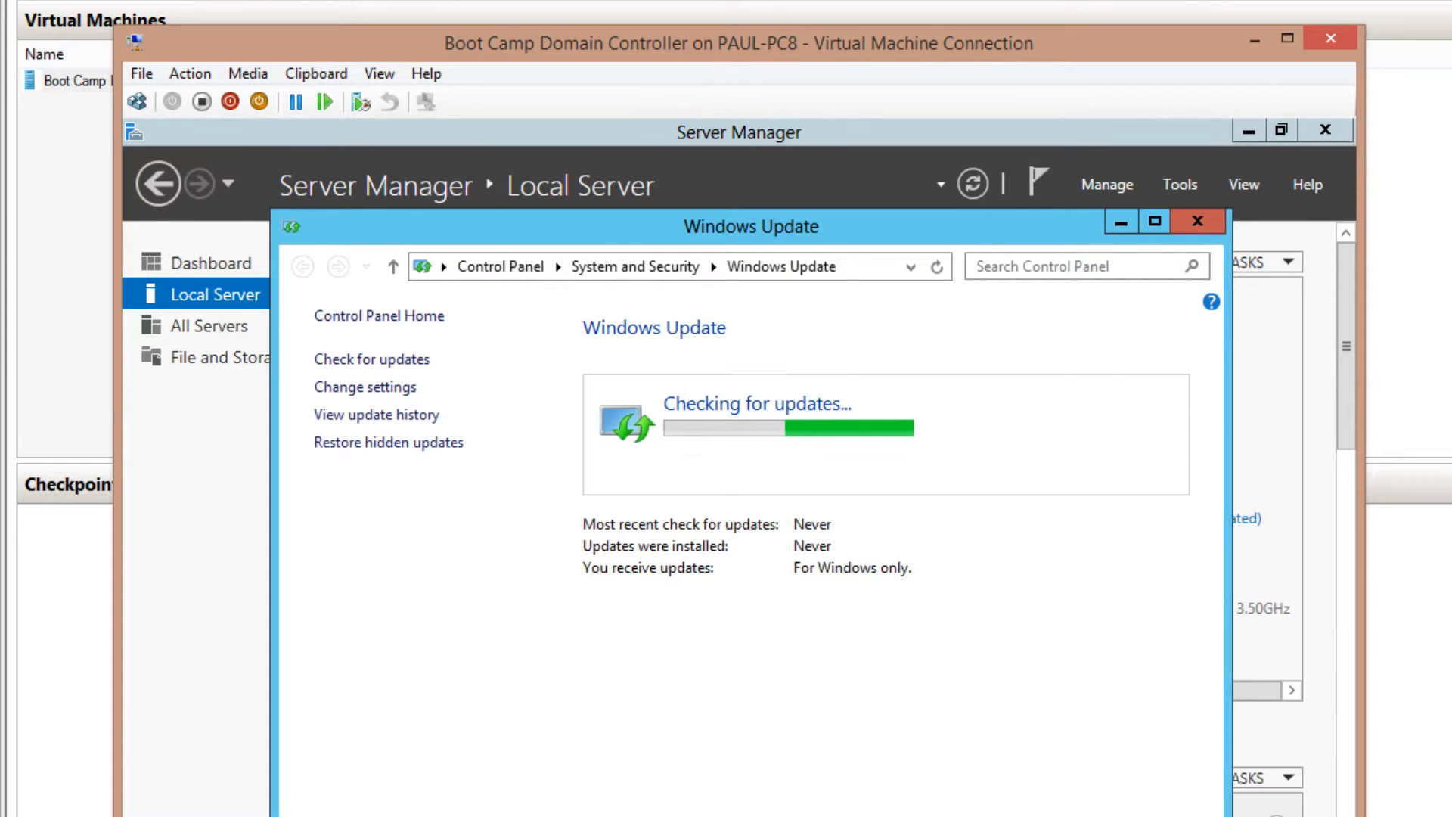
{"action": "left_click", "coordinate": [1197, 221]}
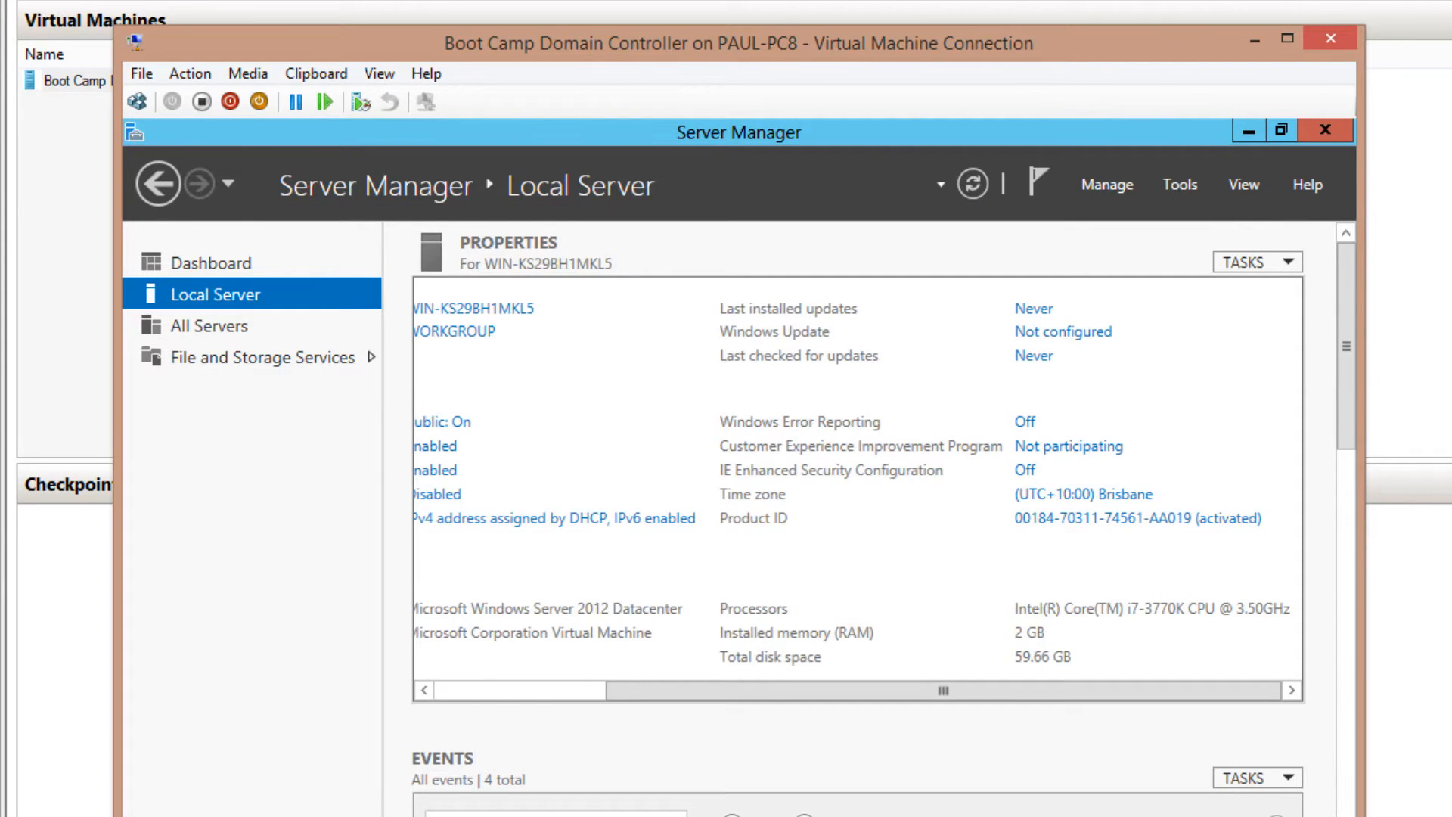
{"action": "left_click_drag", "start_coordinate": [943, 691], "coordinate": [772, 690]}
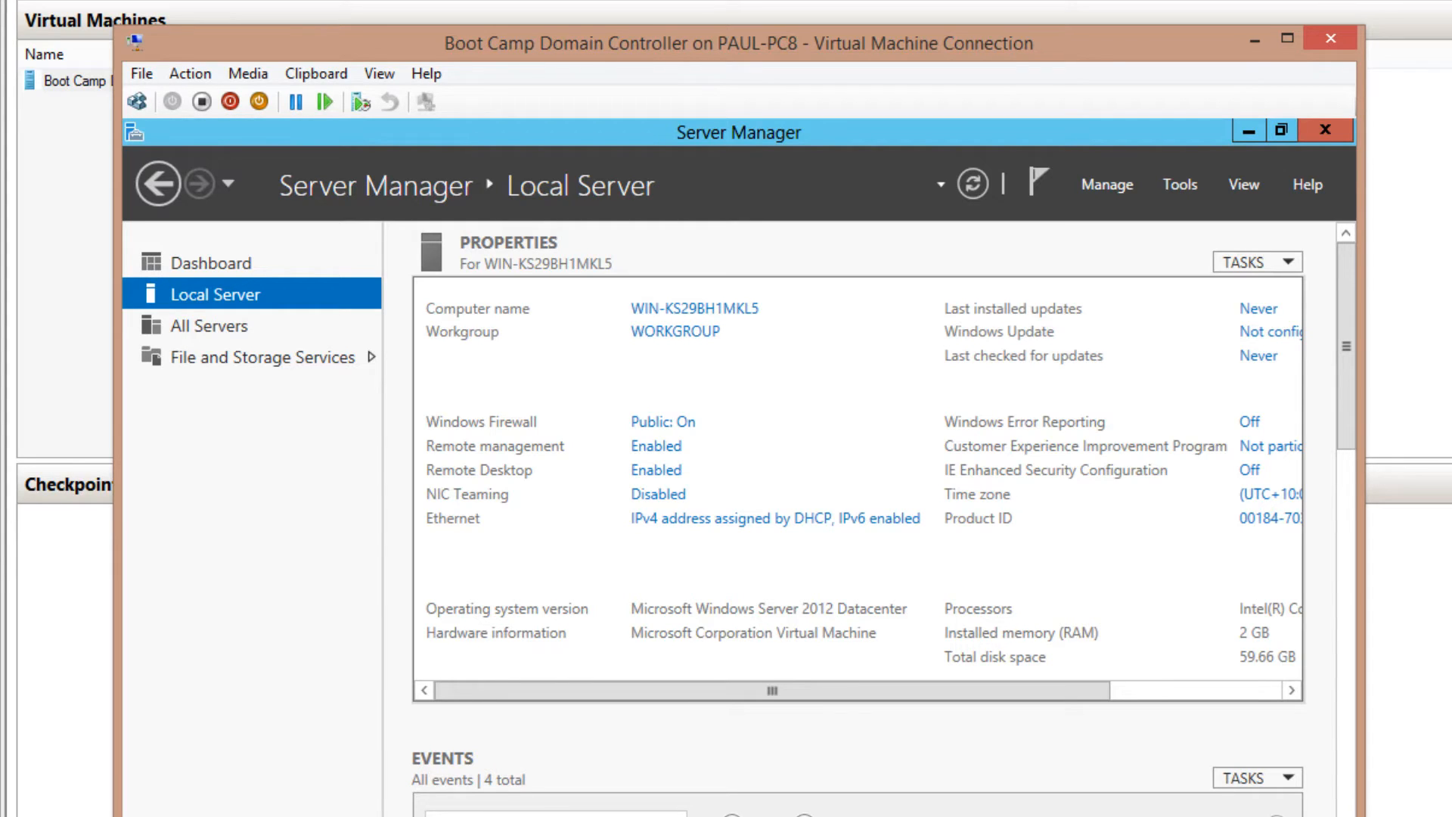
{"action": "left_click", "coordinate": [775, 518]}
Give Ethernet static IPv4 192.168.0.30, mask 255.255.255.0, gateway 192.168.0.1, DNS 192.168.0.30
{"action": "left_click", "coordinate": [351, 375]}
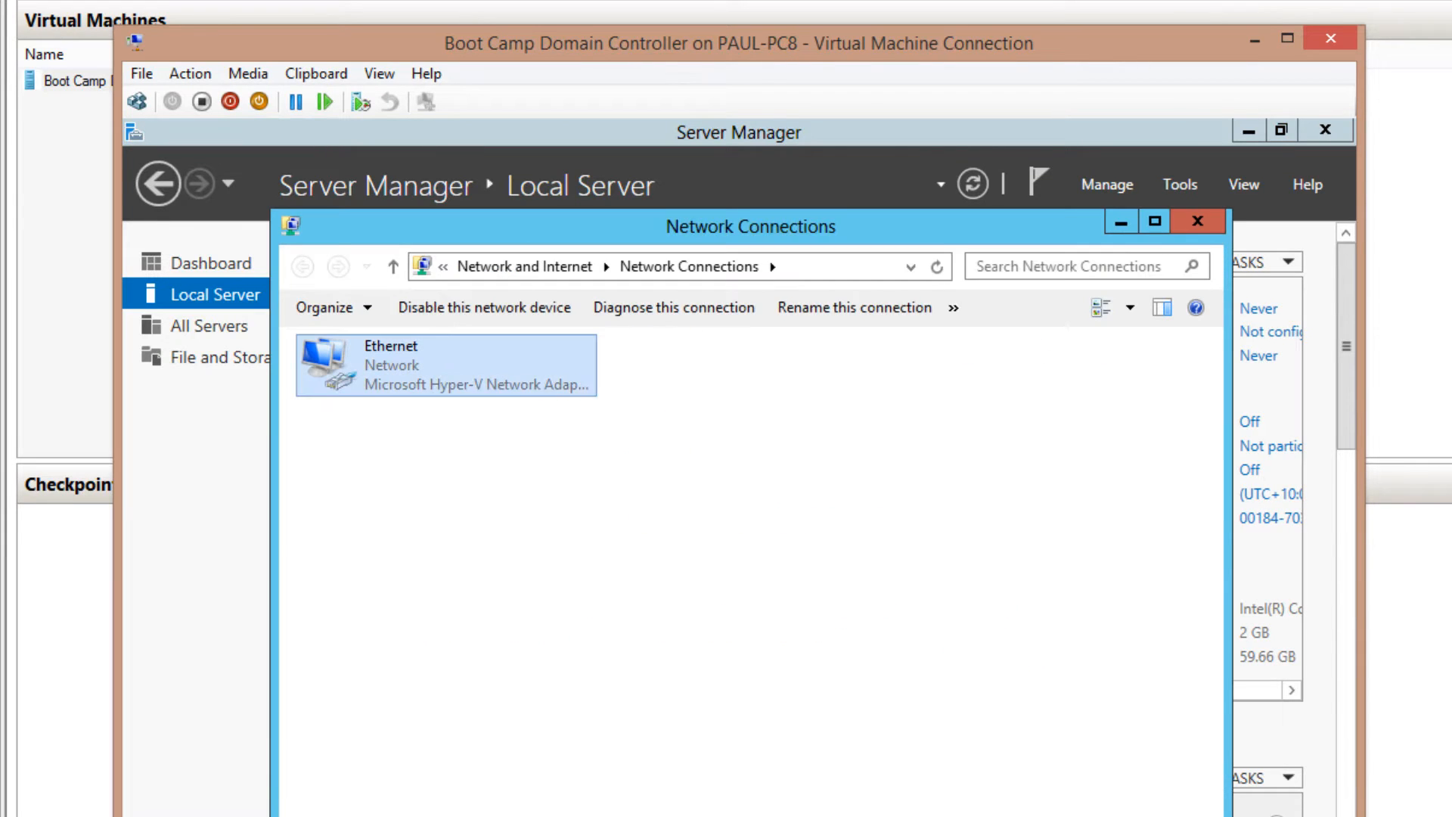
{"action": "right_click", "coordinate": [352, 375]}
{"action": "left_click", "coordinate": [502, 600]}
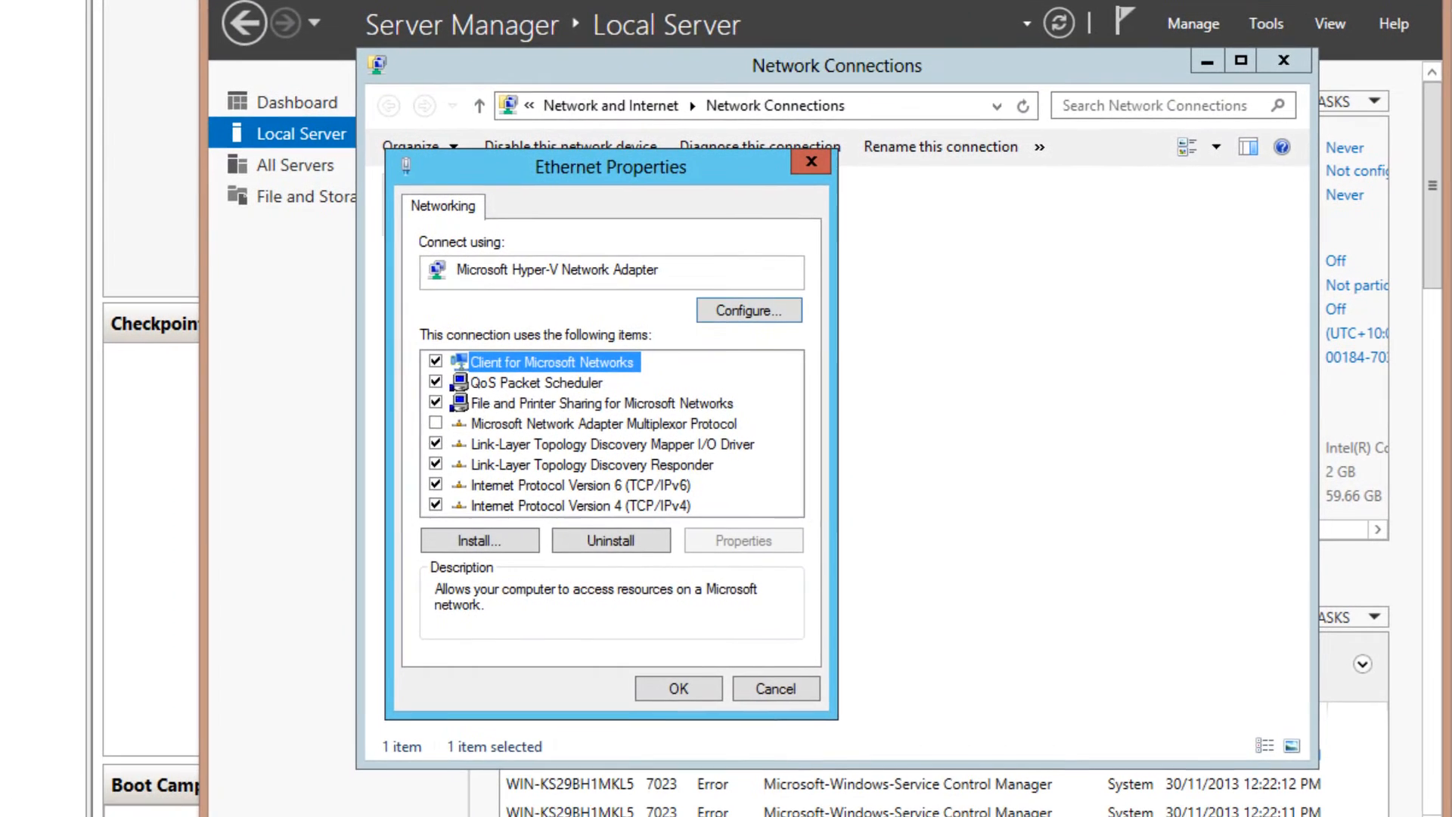
{"action": "double_click", "coordinate": [497, 661]}
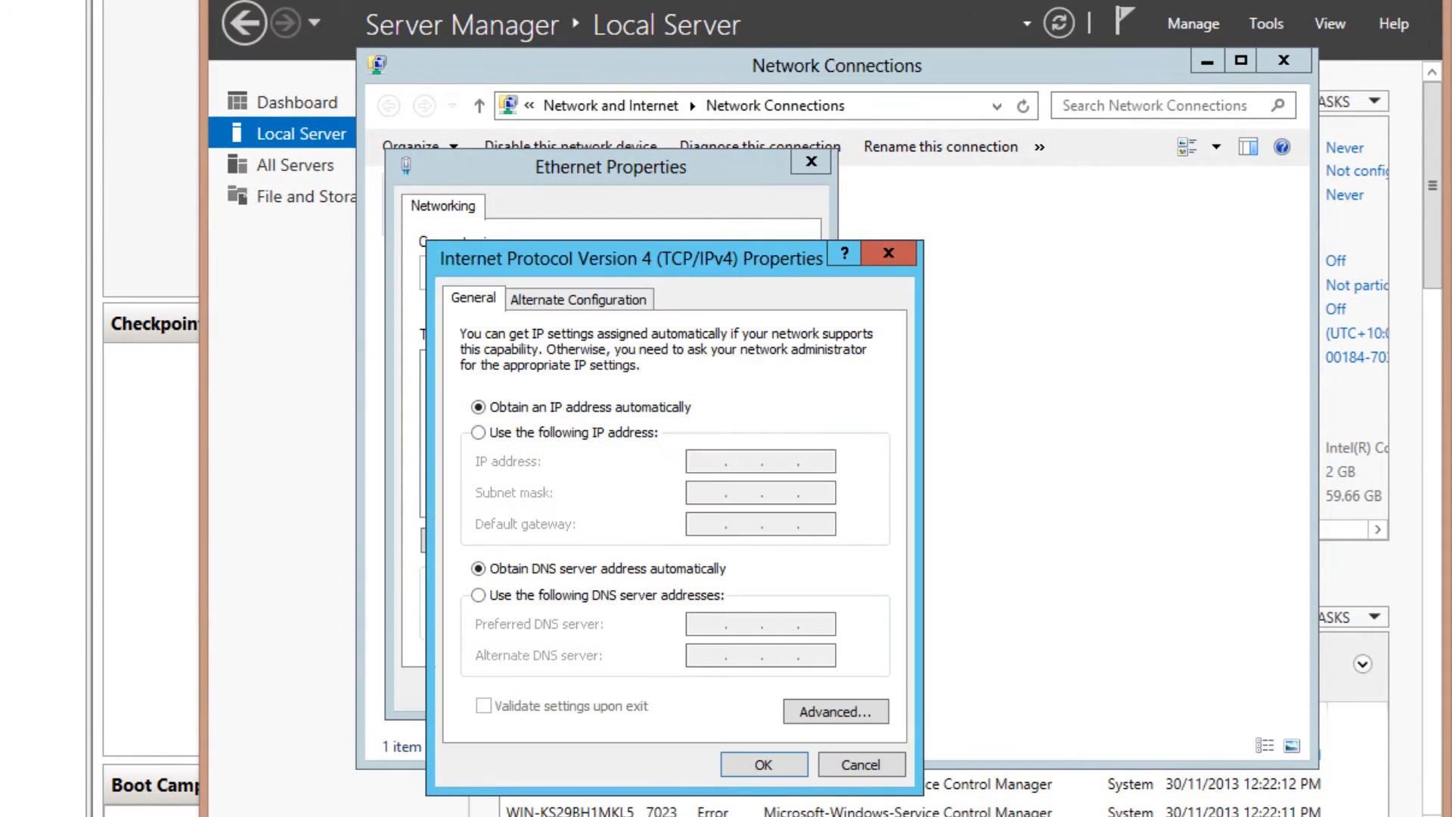
{"action": "left_click", "coordinate": [479, 433]}
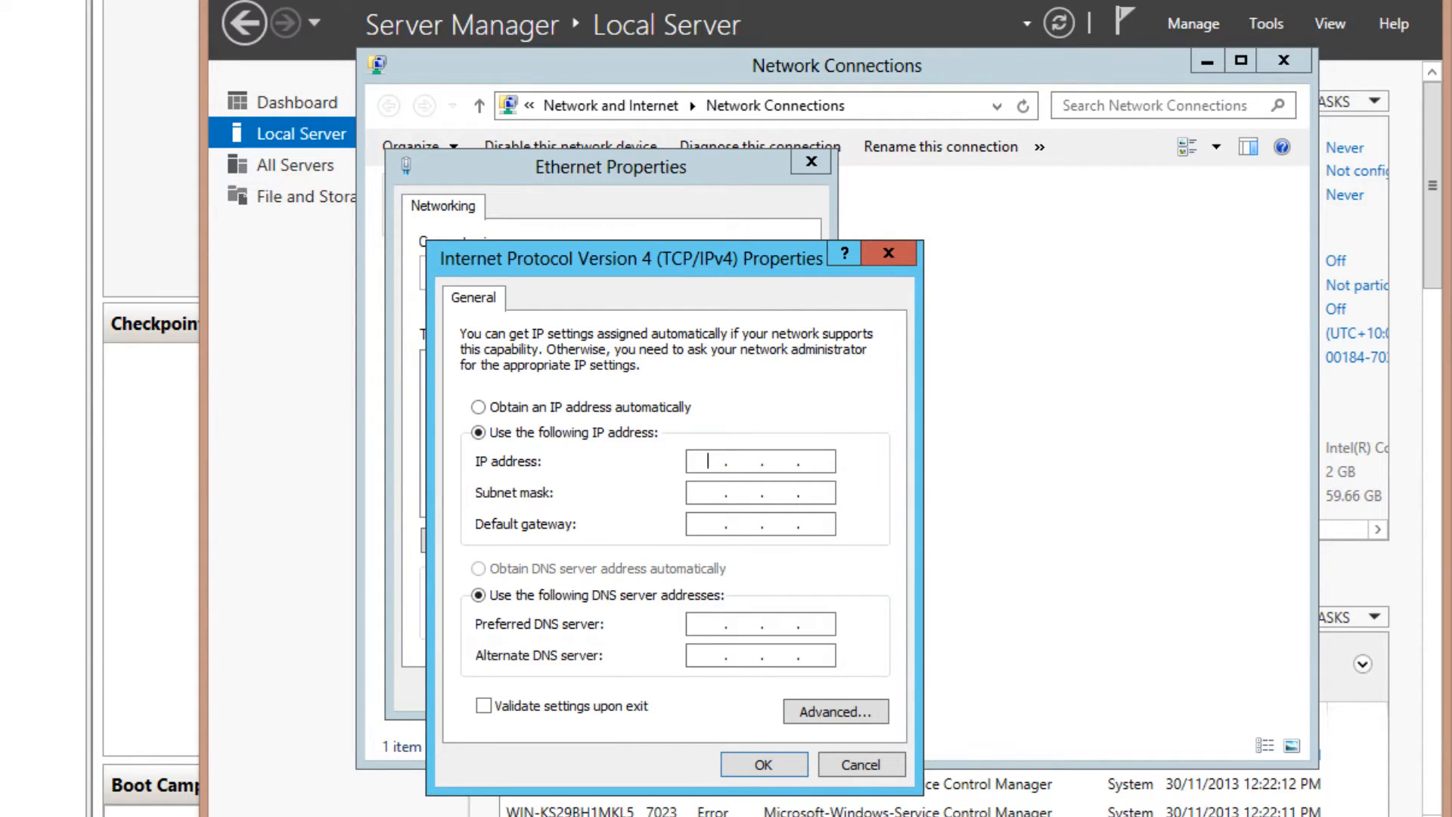
{"action": "type", "text": "192 . 168 . 0 . 30"}
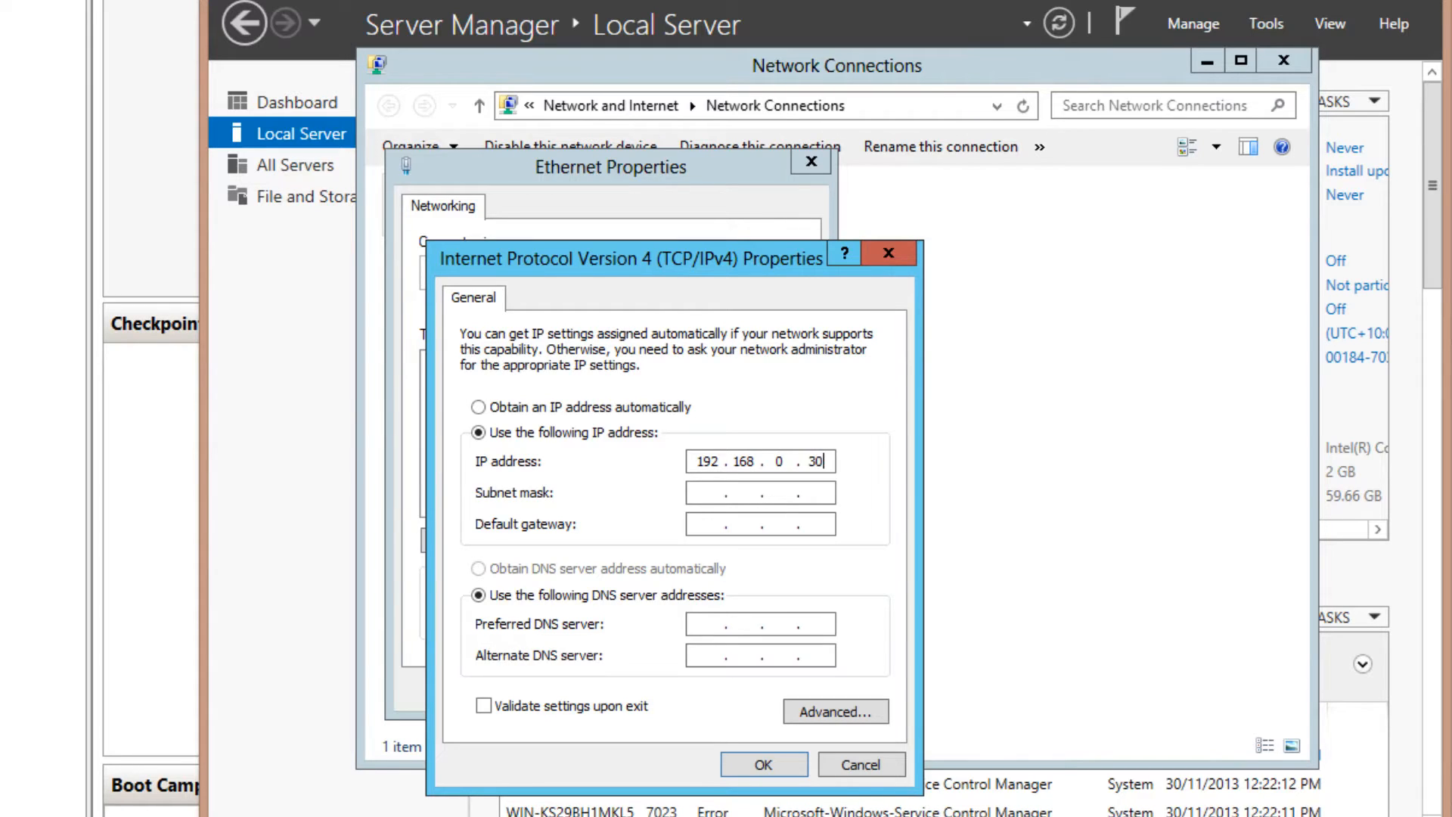
{"action": "key", "text": "Tab"}
{"action": "key", "text": "Tab"}
{"action": "type", "text": "192 . 168 . 0 . 1"}
{"action": "key", "text": "Tab"}
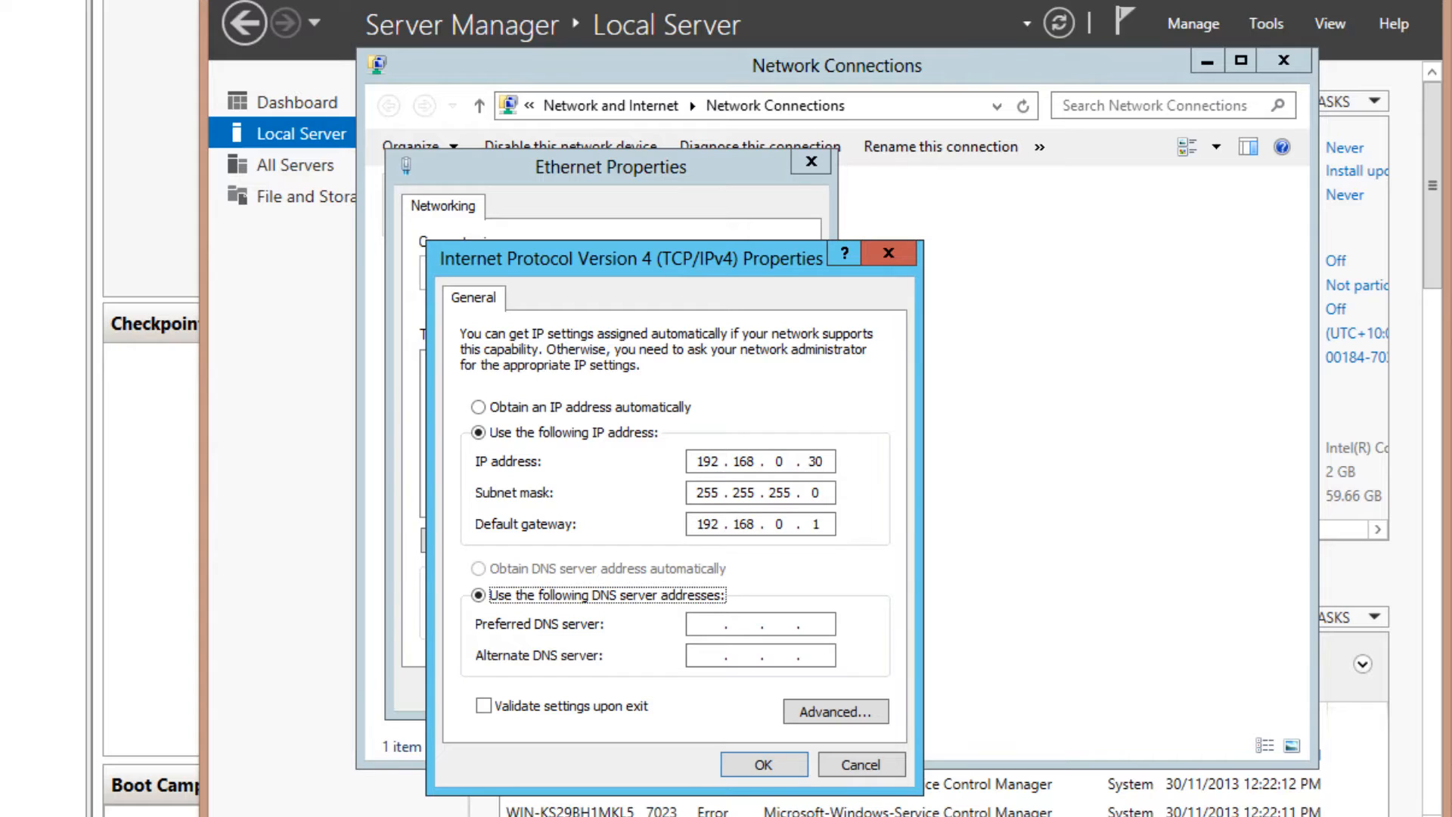
{"action": "key", "text": "Tab"}
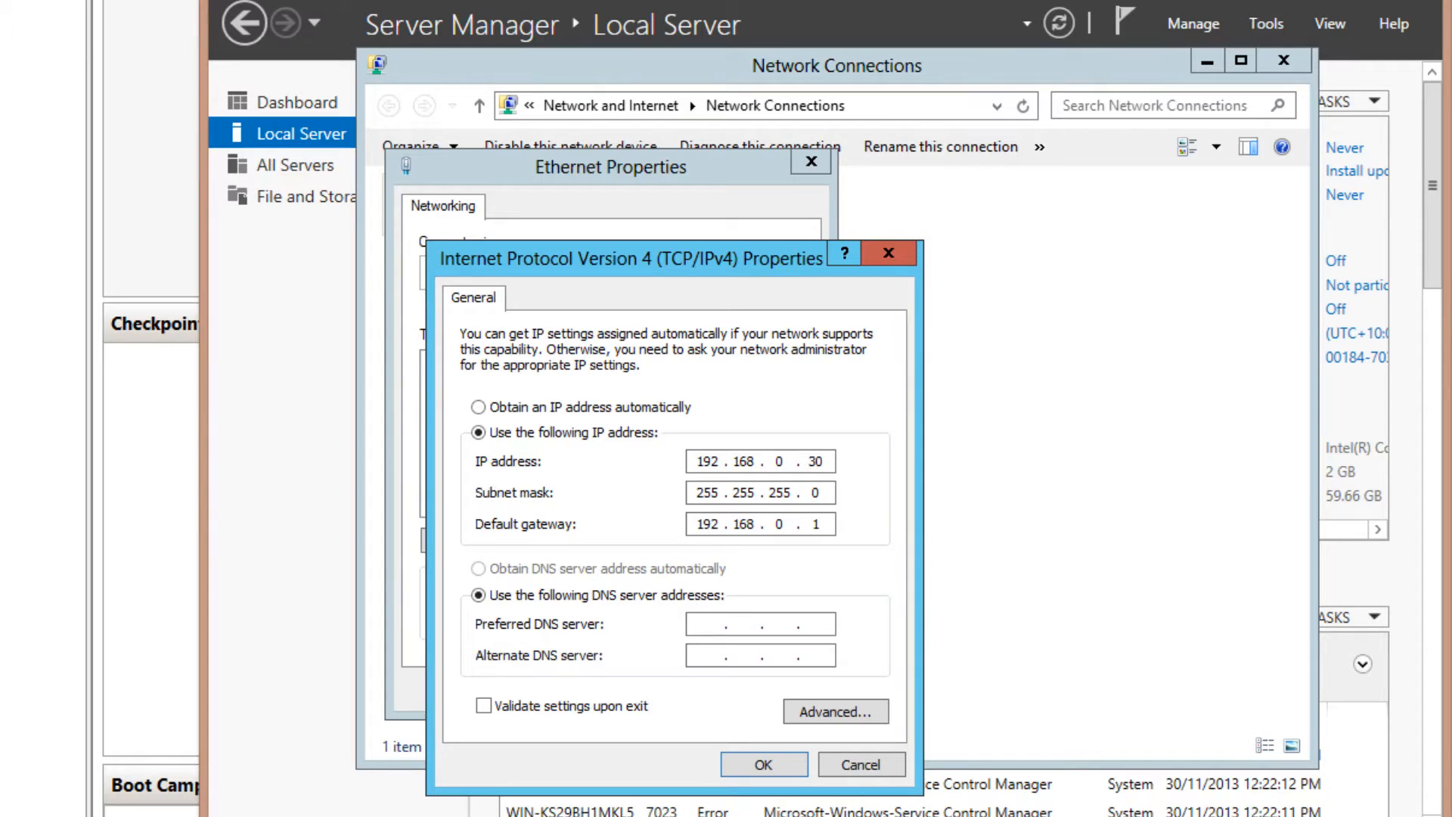
{"action": "type", "text": "192 . 168 . 0 . 30"}
{"action": "key", "text": "Return"}
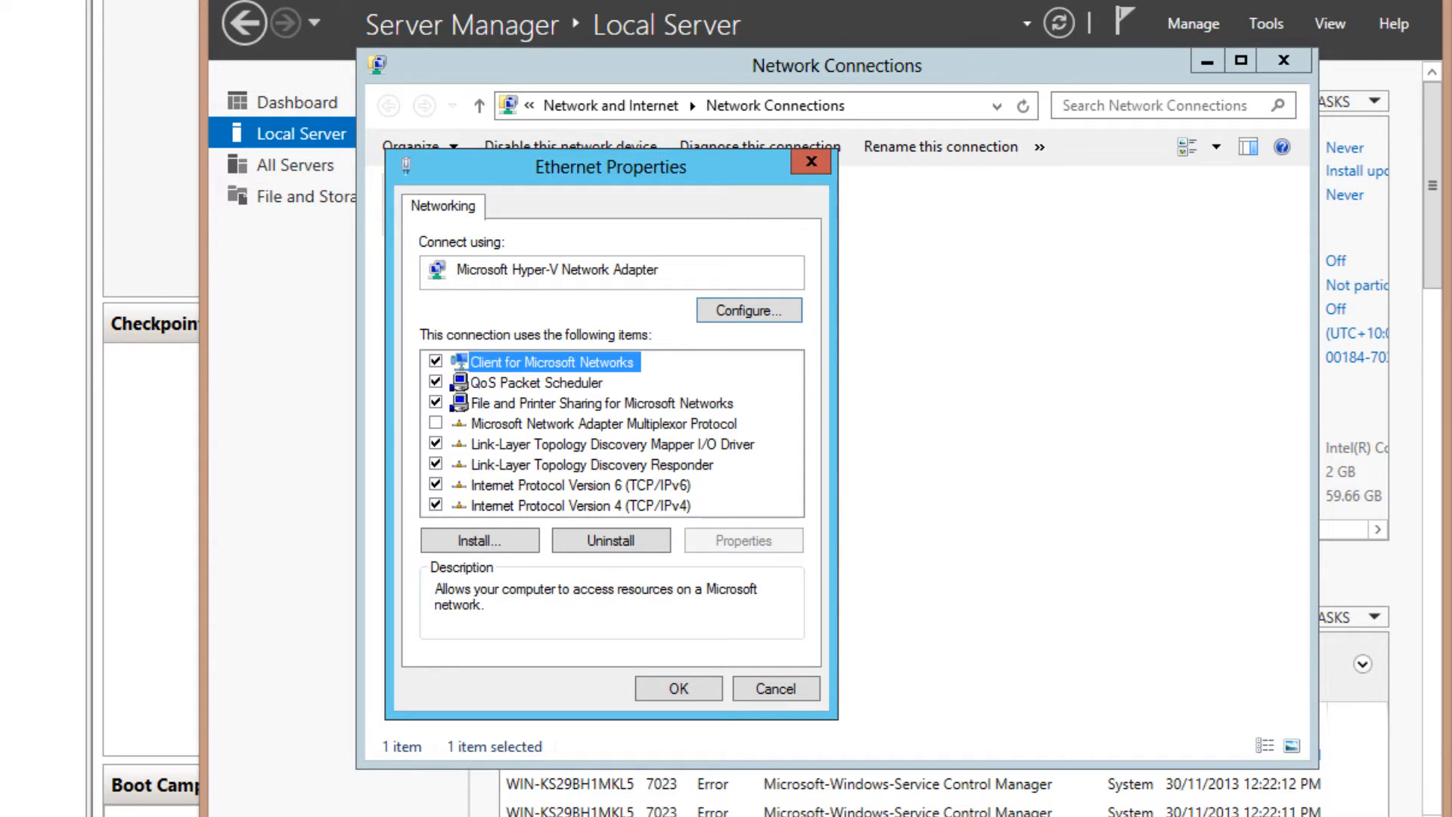
{"action": "left_click", "coordinate": [678, 689]}
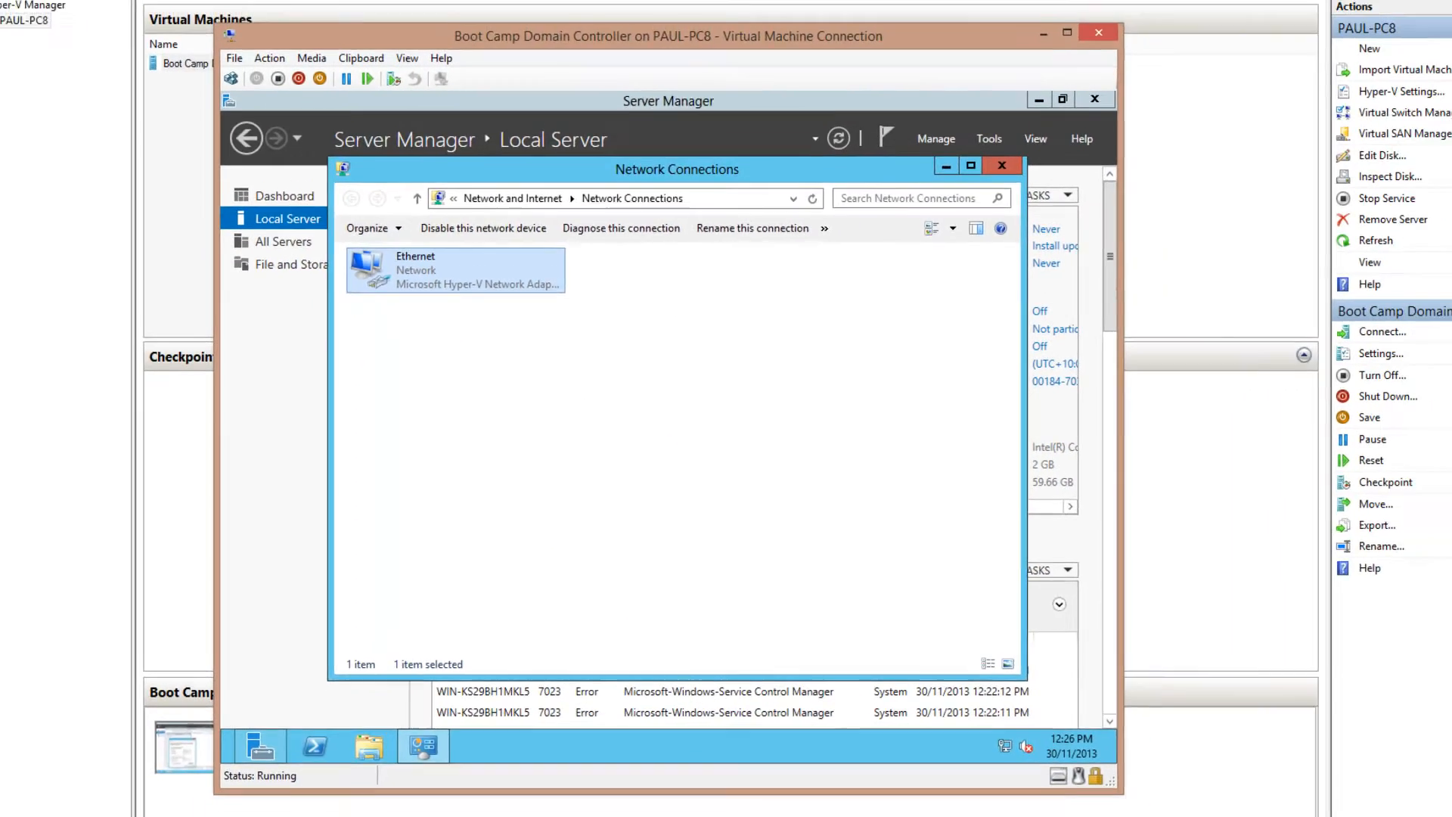
{"action": "left_click", "coordinate": [1283, 61]}
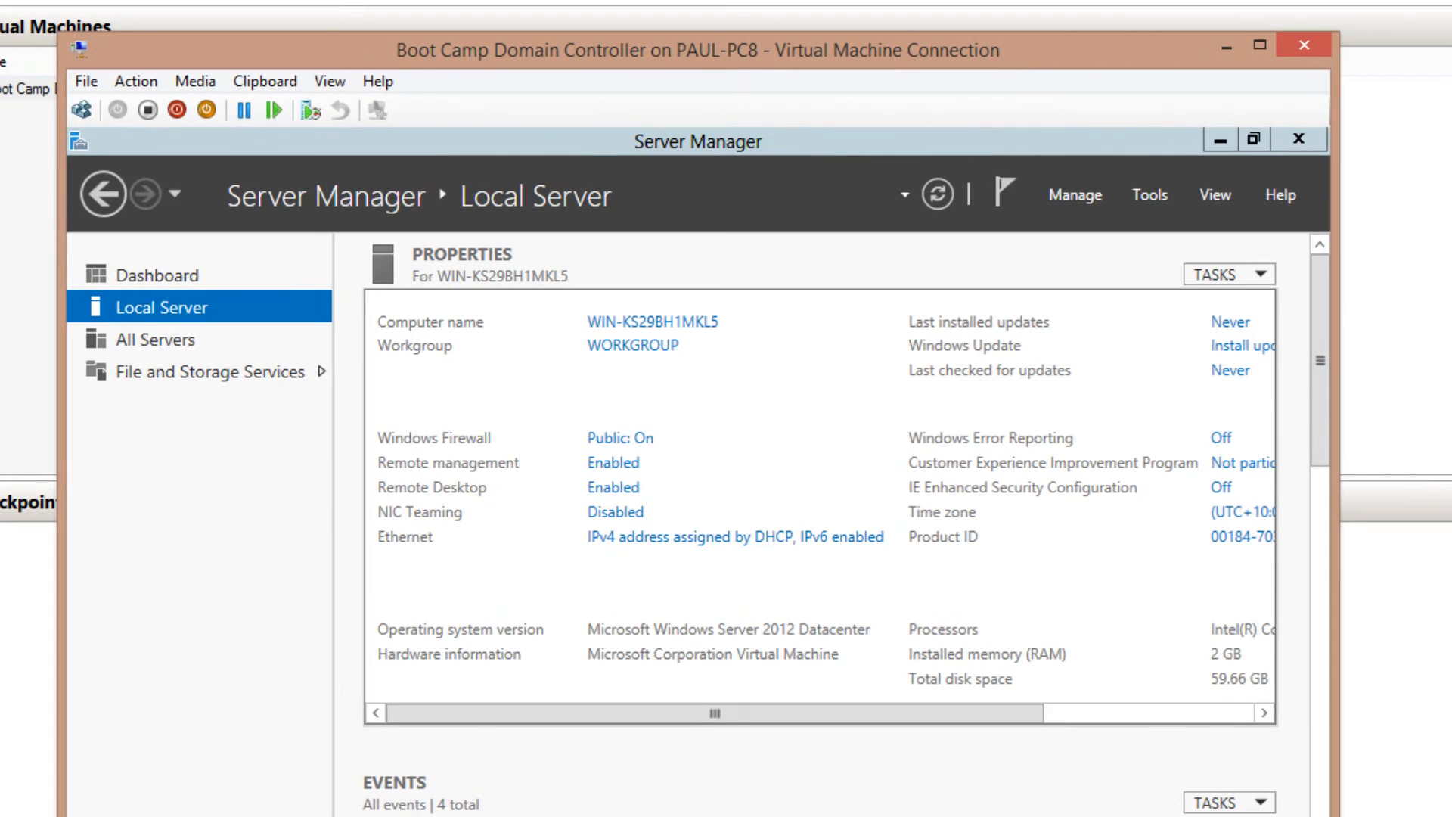
Rename the computer to EBCDC1 and restart the VM
{"action": "left_click", "coordinate": [653, 323]}
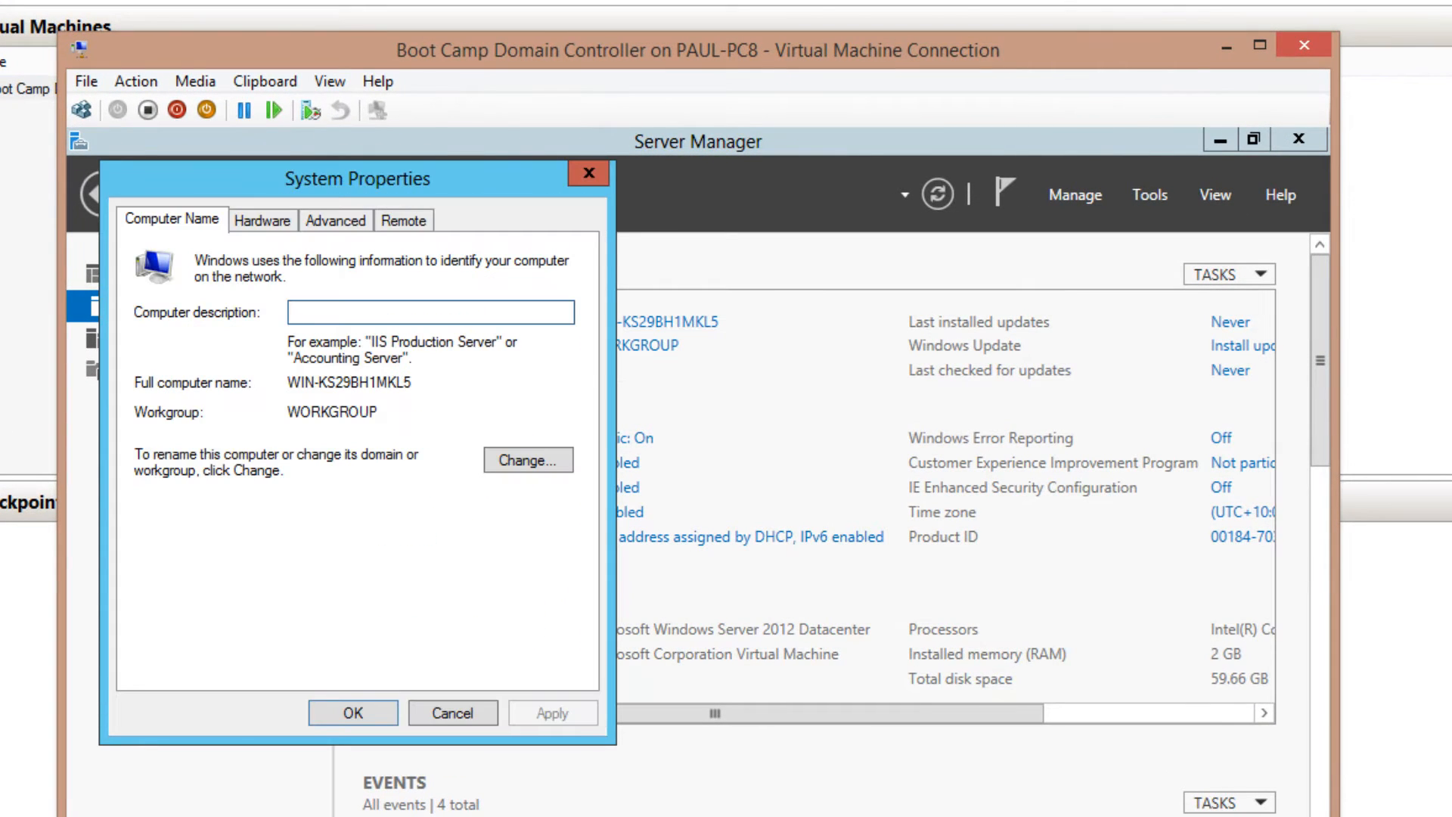
{"action": "left_click", "coordinate": [528, 460]}
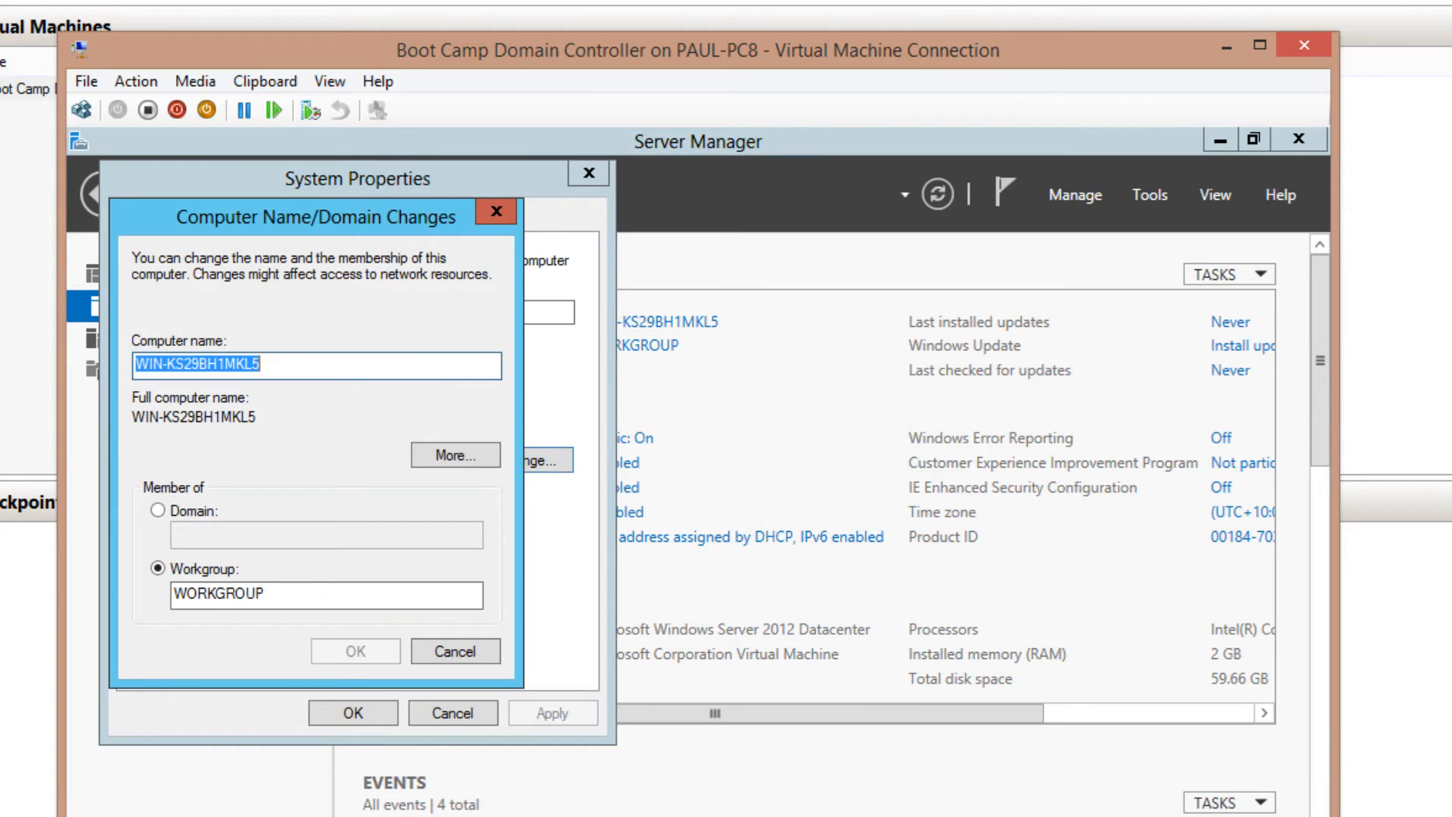
{"action": "type", "text": "EBC"}
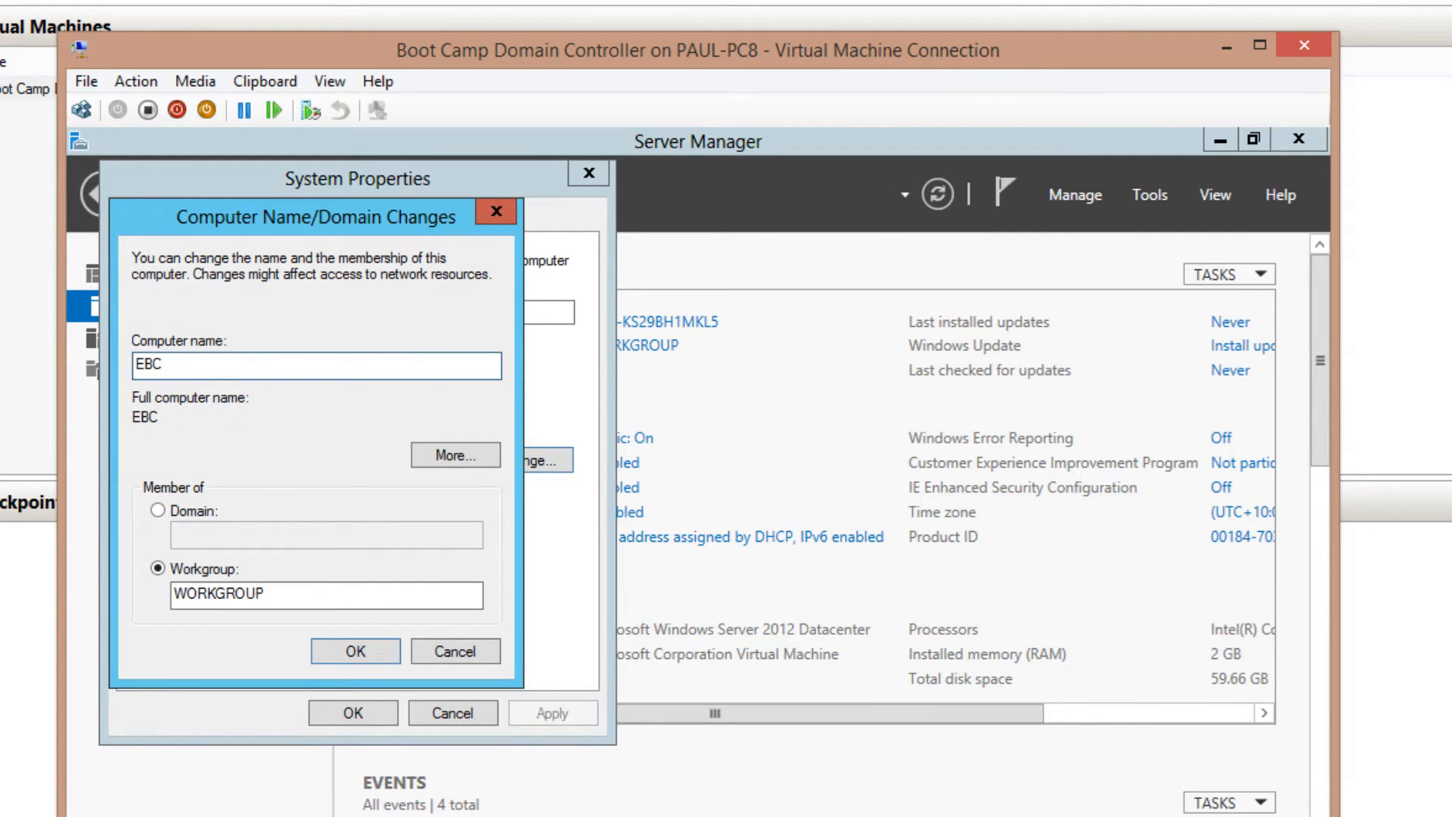
{"action": "type", "text": "DC1"}
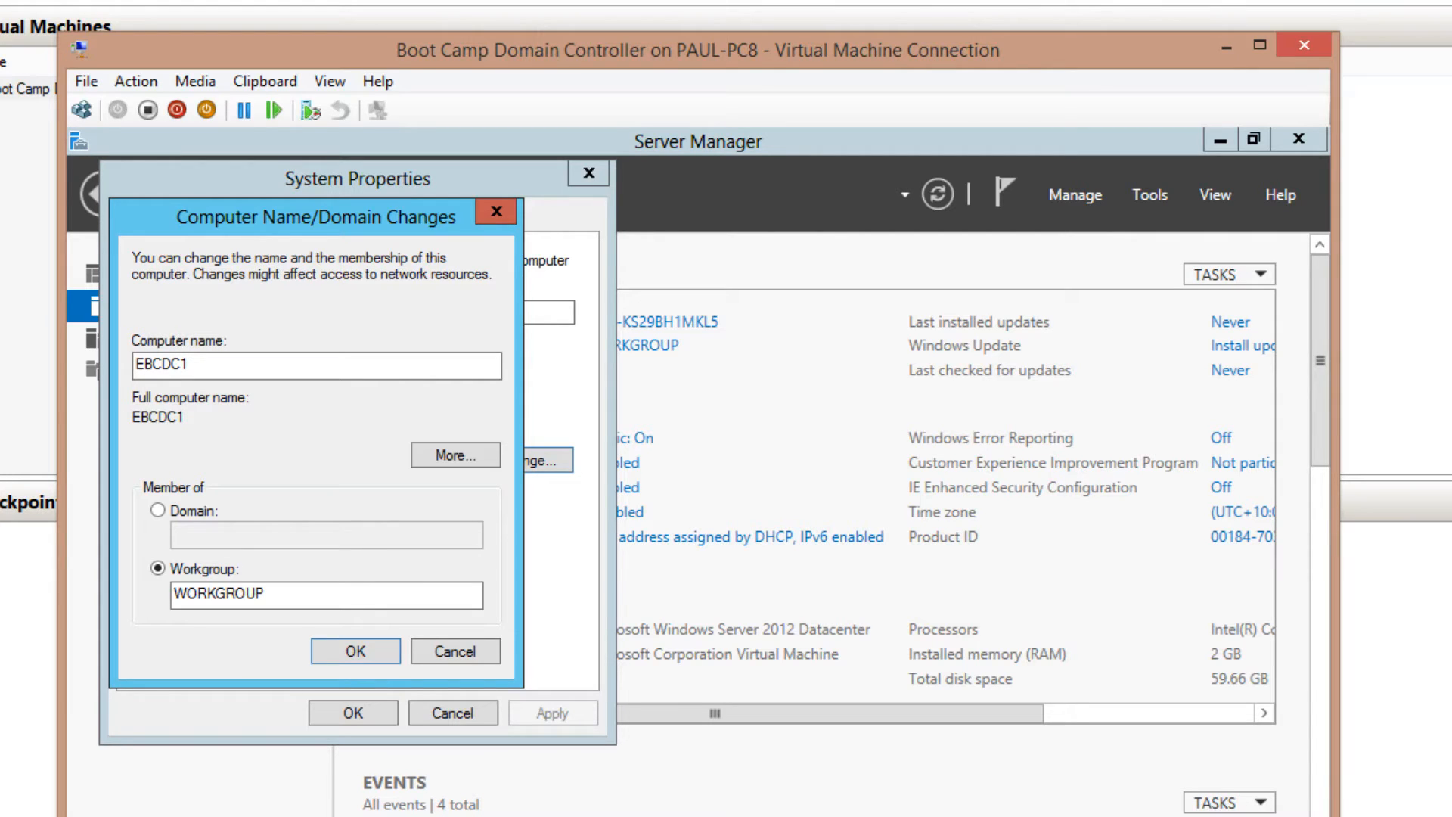
{"action": "key", "text": "Return"}
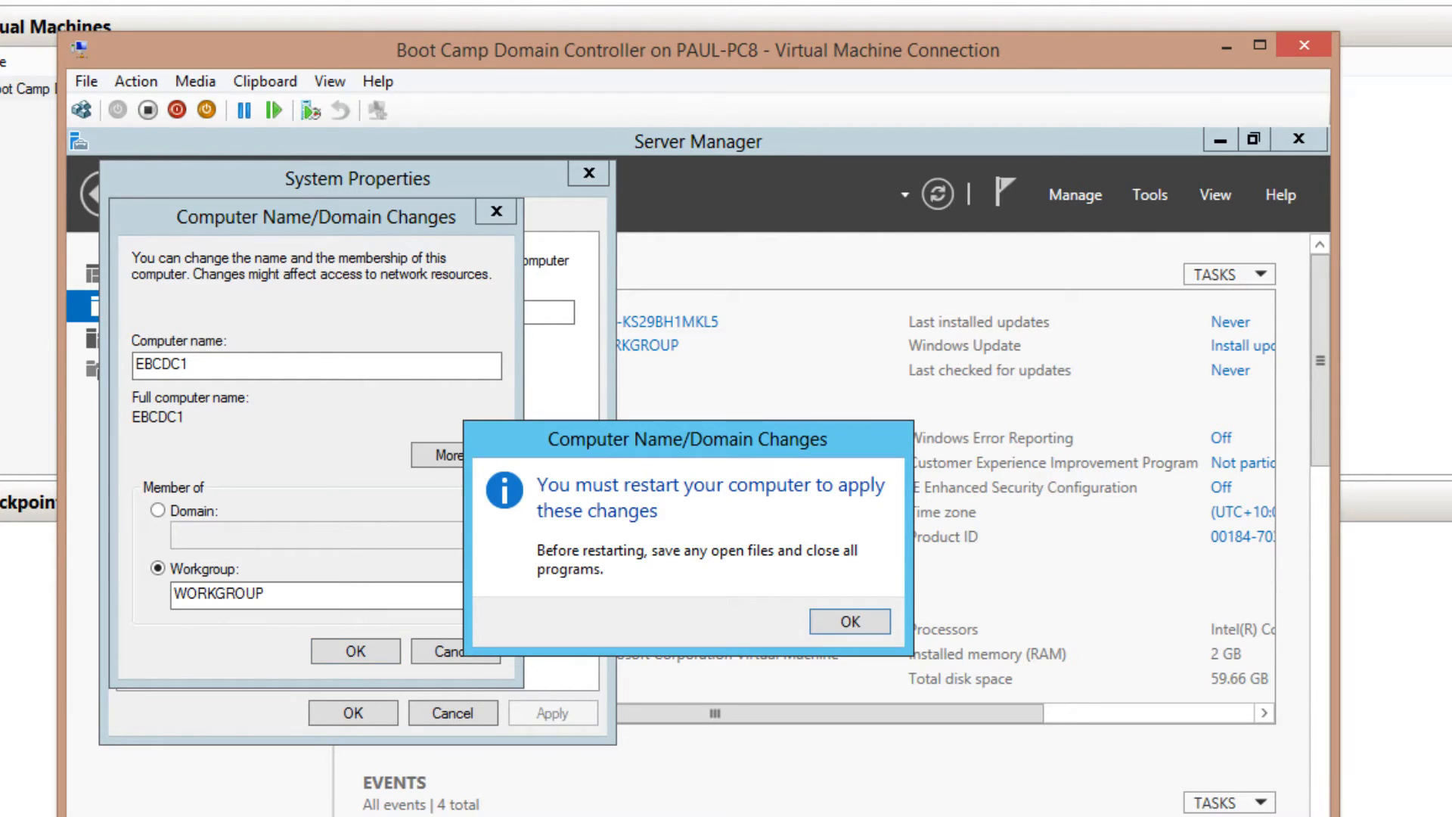
{"action": "key", "text": "Return"}
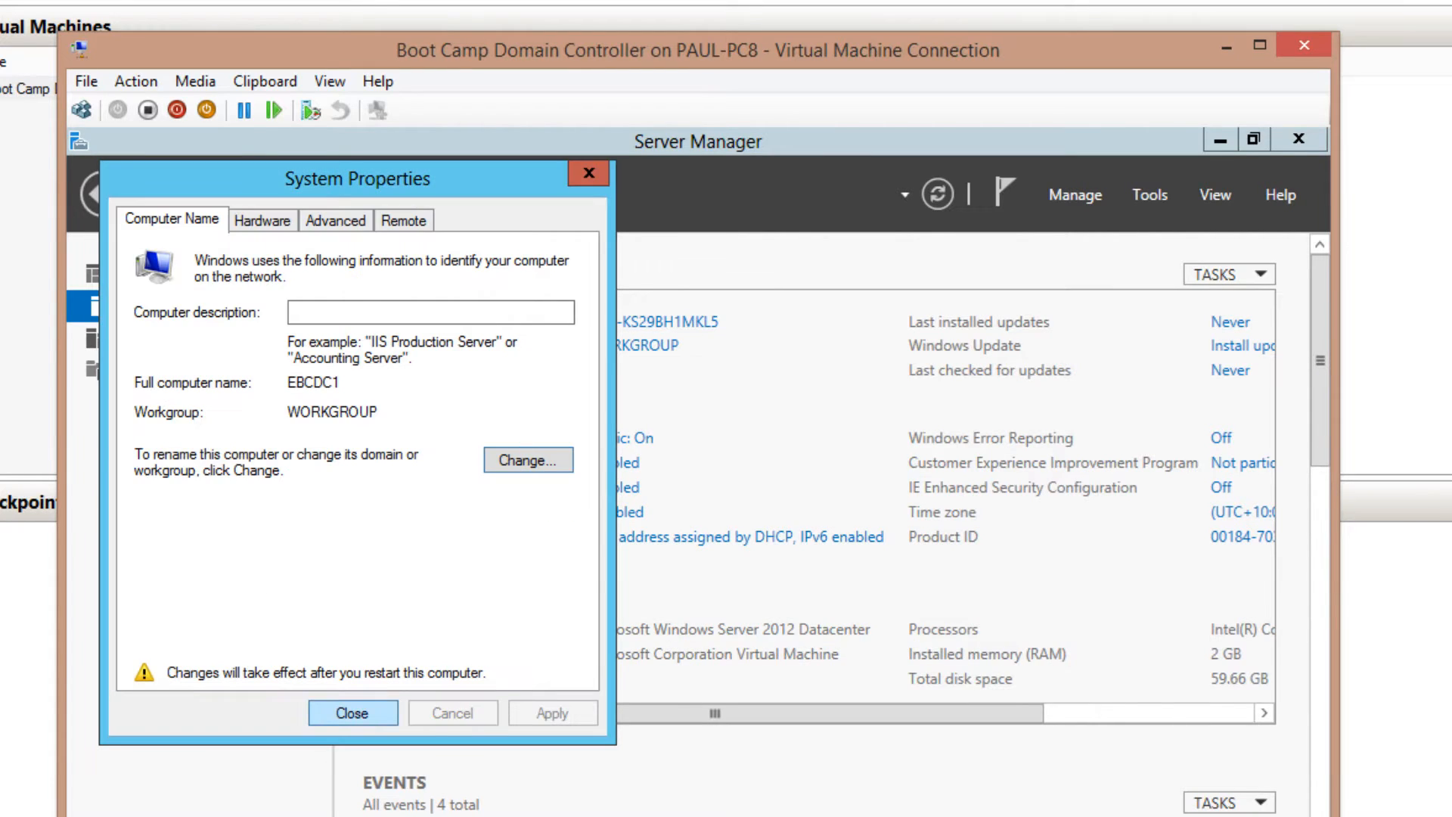
{"action": "key", "text": "Return"}
{"action": "key", "text": "Return"}
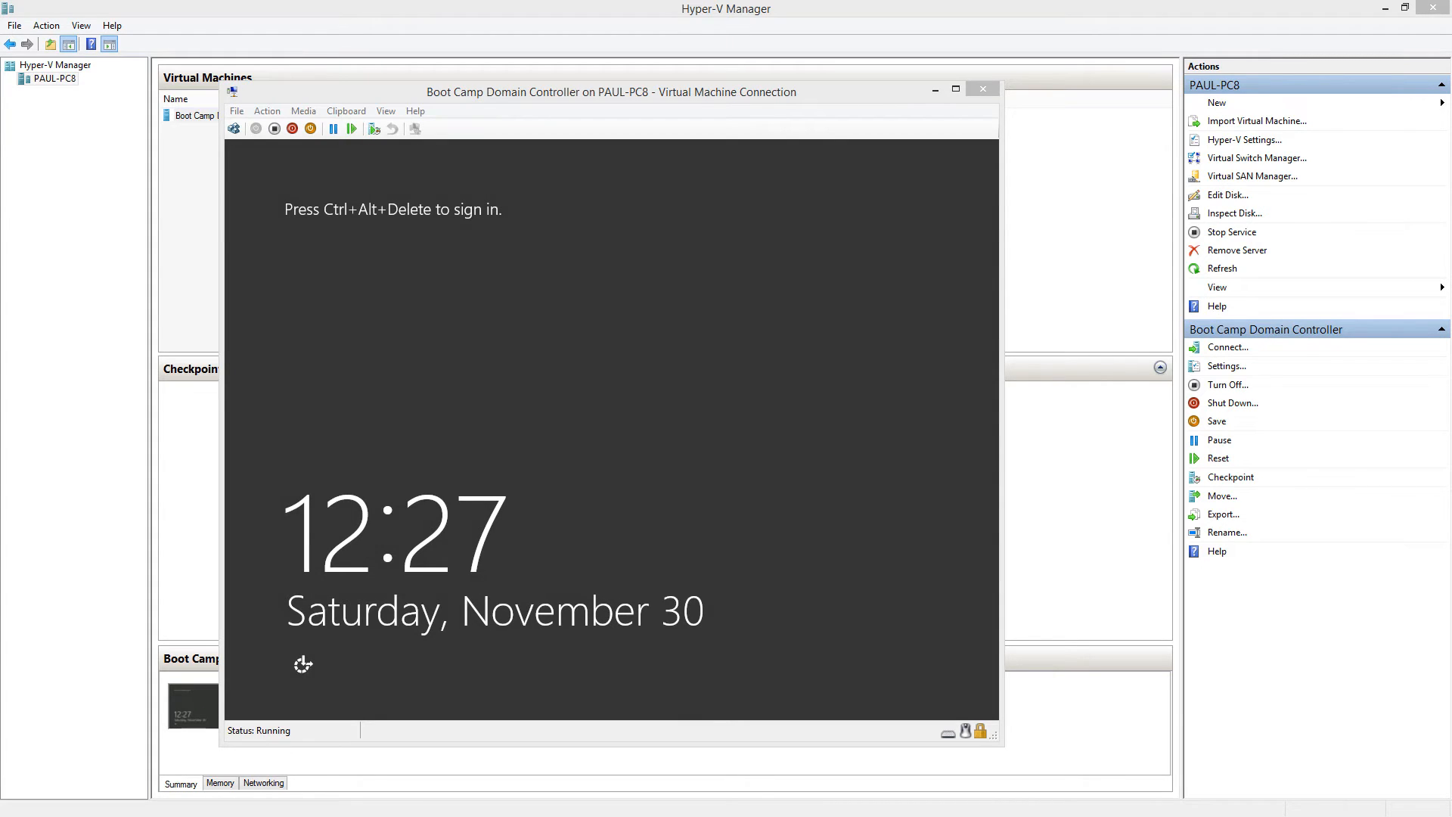
Sign in to EBCDC1 as Administrator and view its Local Server properties
{"action": "left_click", "coordinate": [234, 128]}
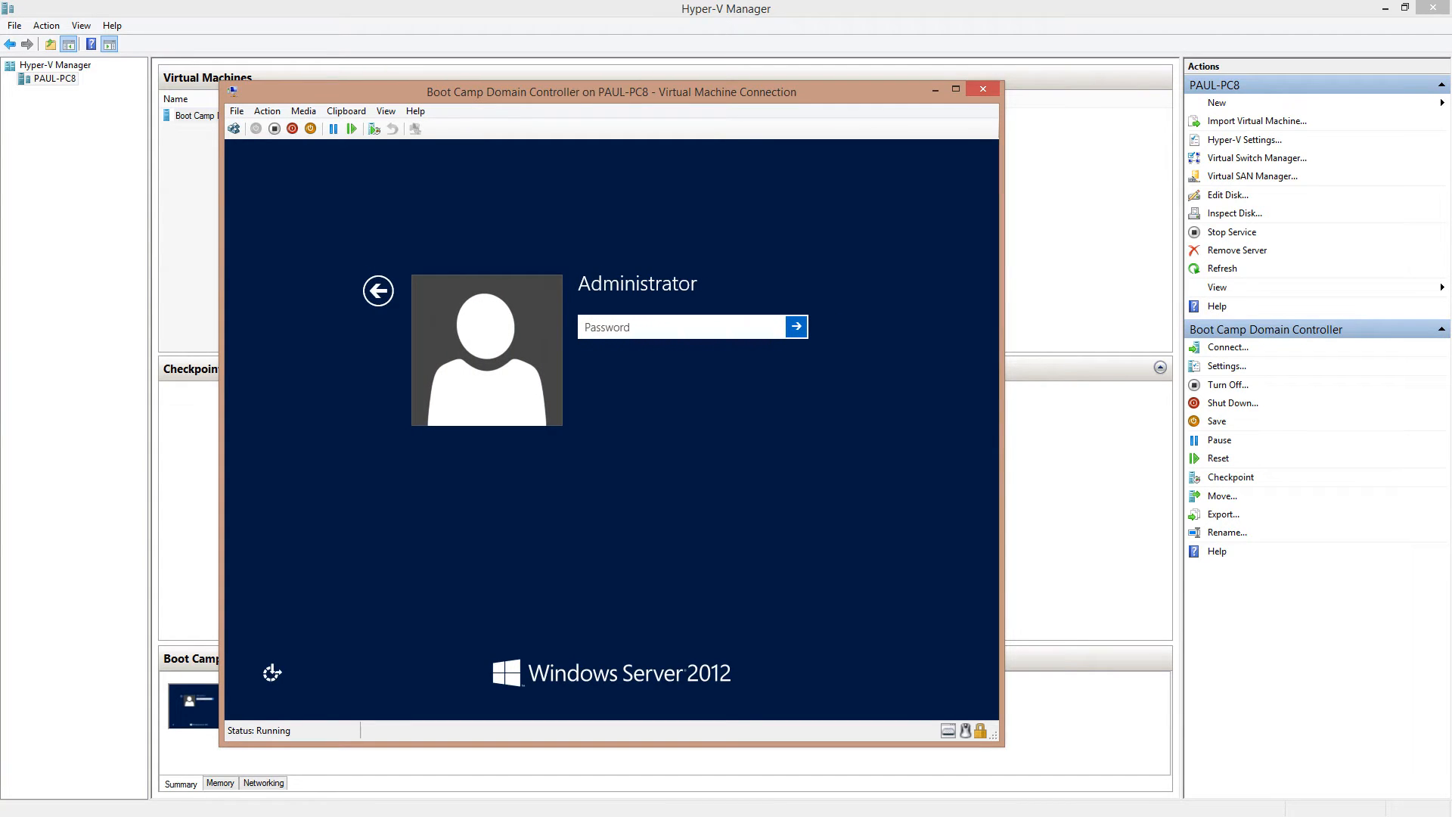
{"action": "type", "text": "*********"}
{"action": "key", "text": "Return"}
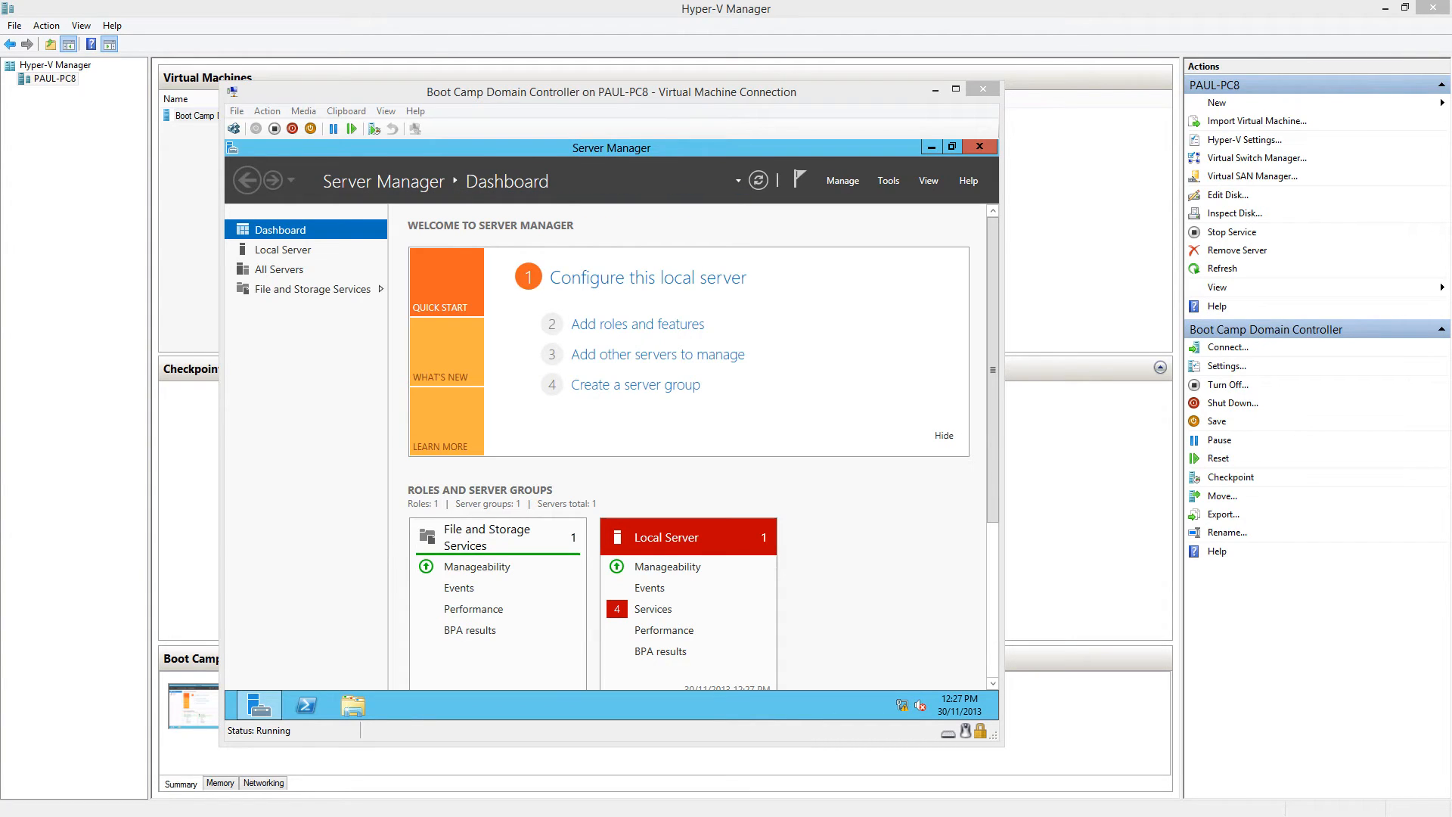
{"action": "left_click", "coordinate": [283, 250]}
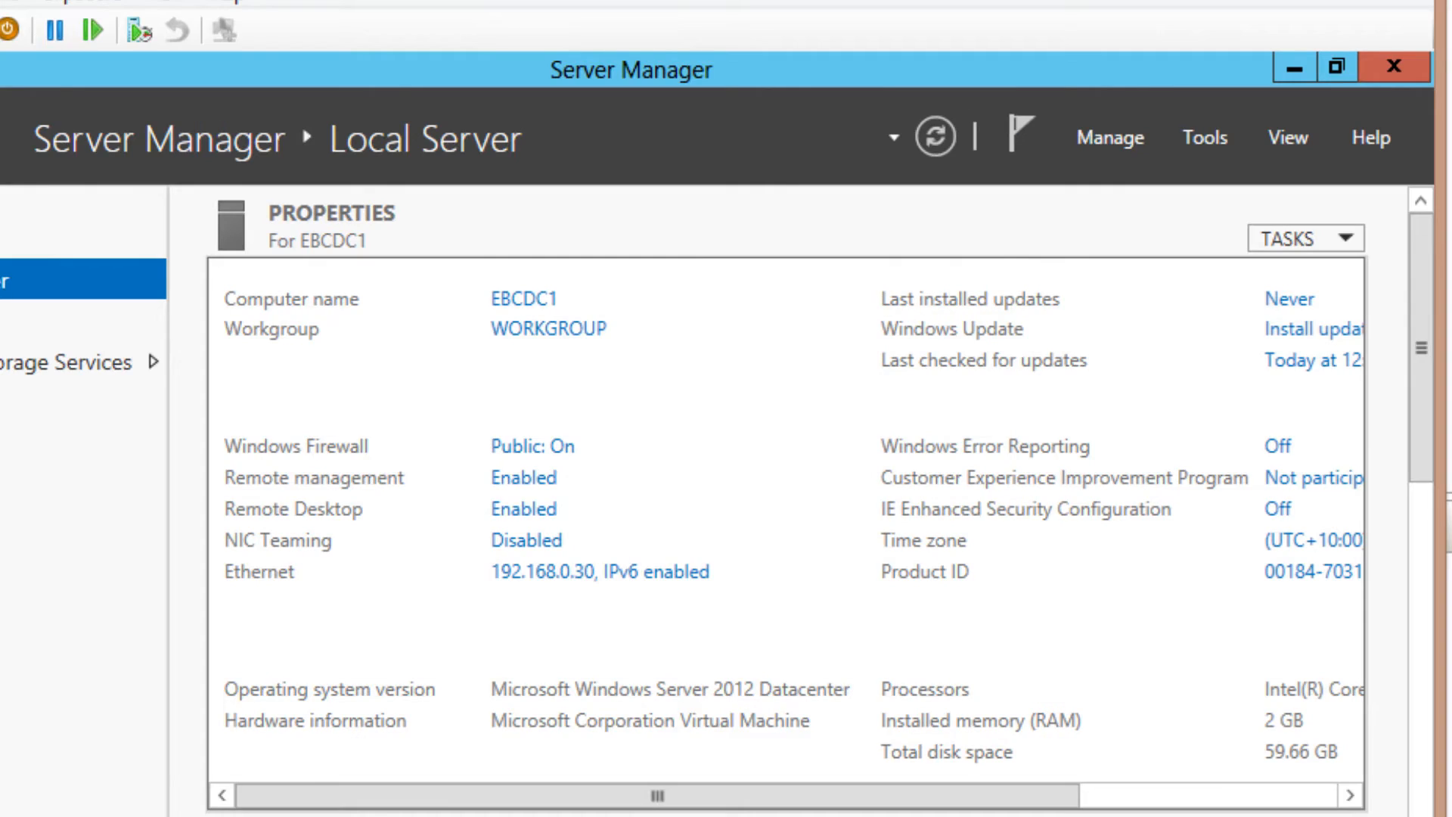
{"action": "left_click", "coordinate": [1110, 138]}
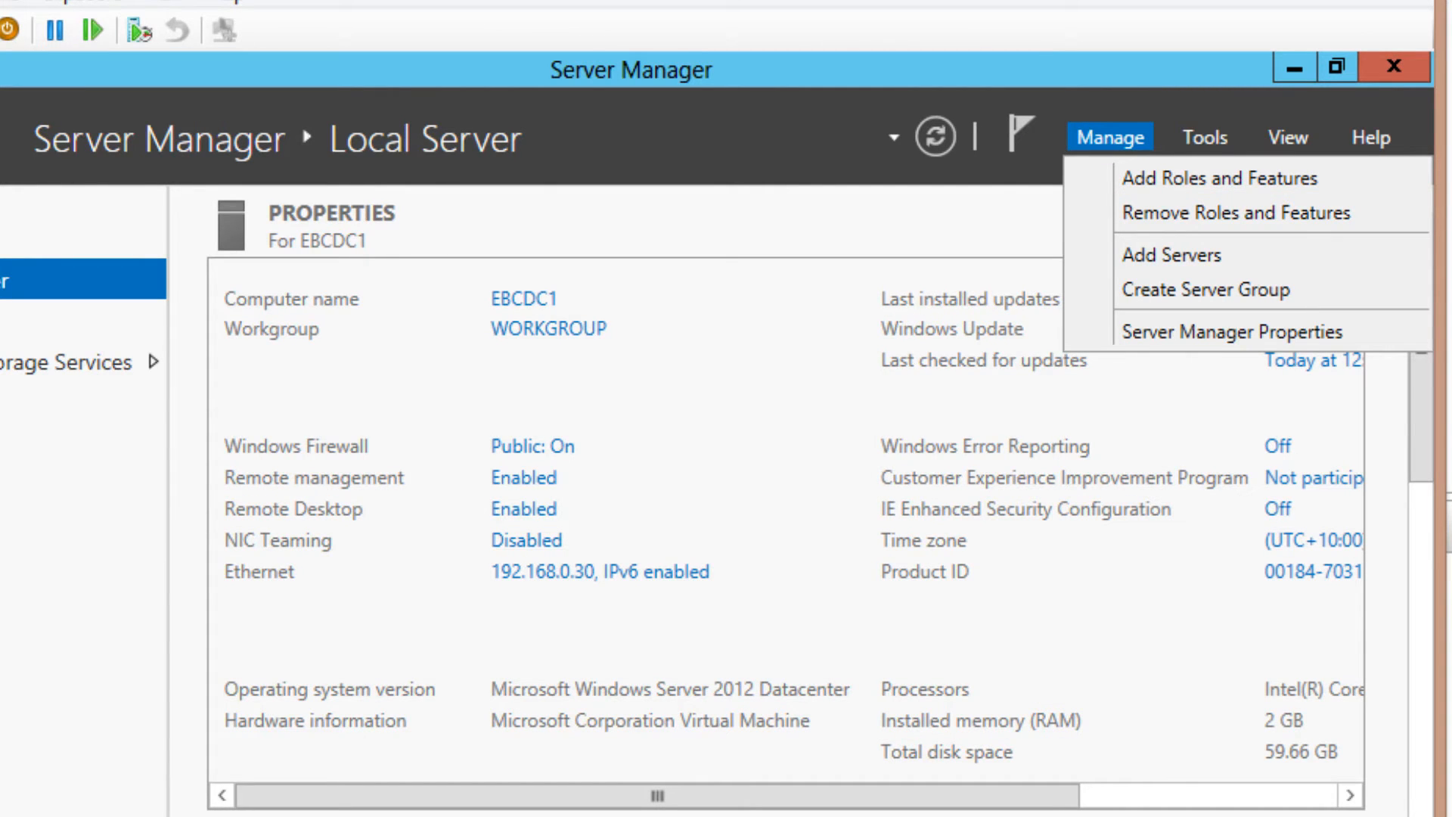
Start a role-based install on EBCDC1 and select the AD DS and DNS Server roles with their tools
{"action": "left_click", "coordinate": [1219, 179]}
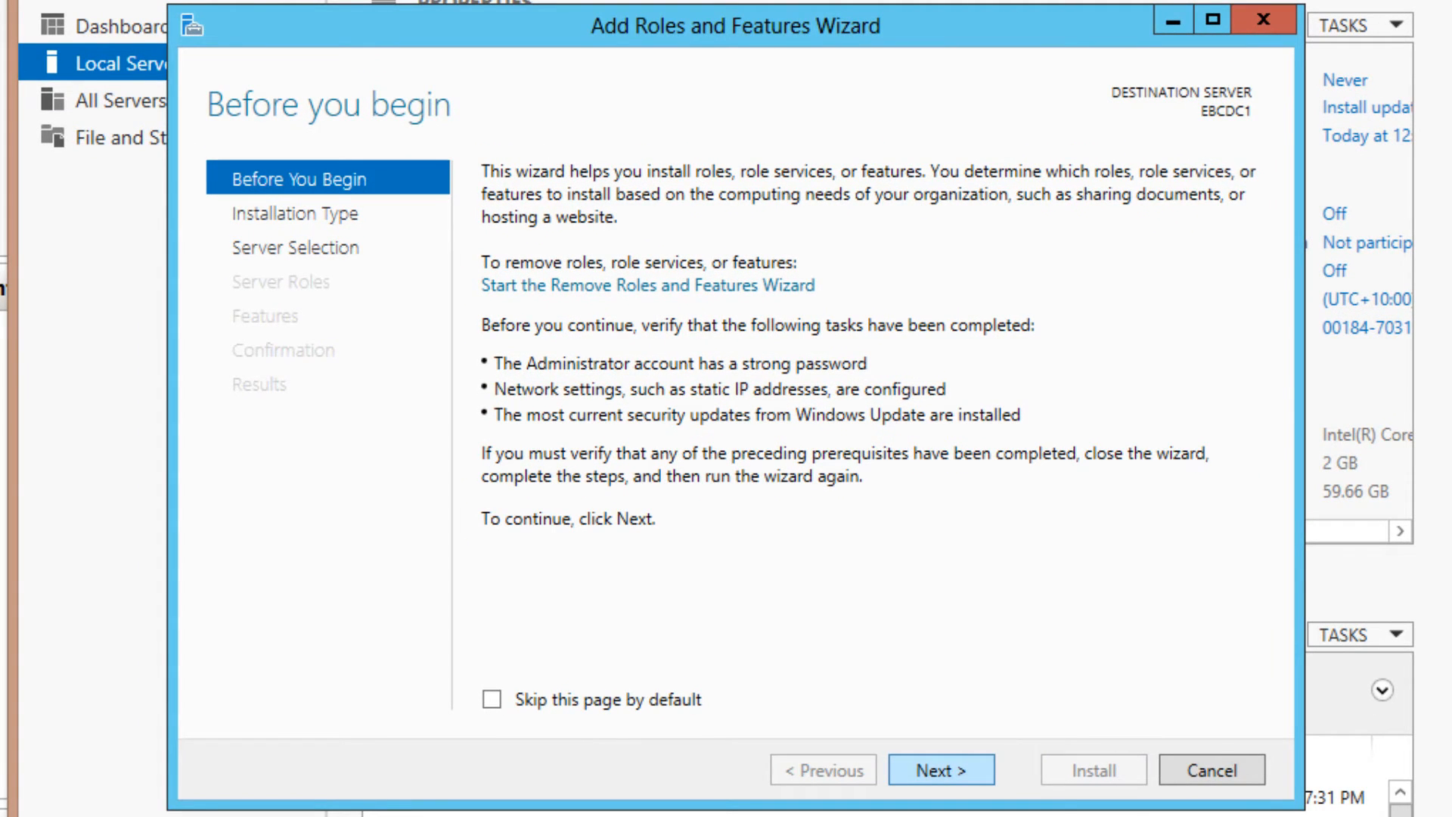
{"action": "key", "text": "Return"}
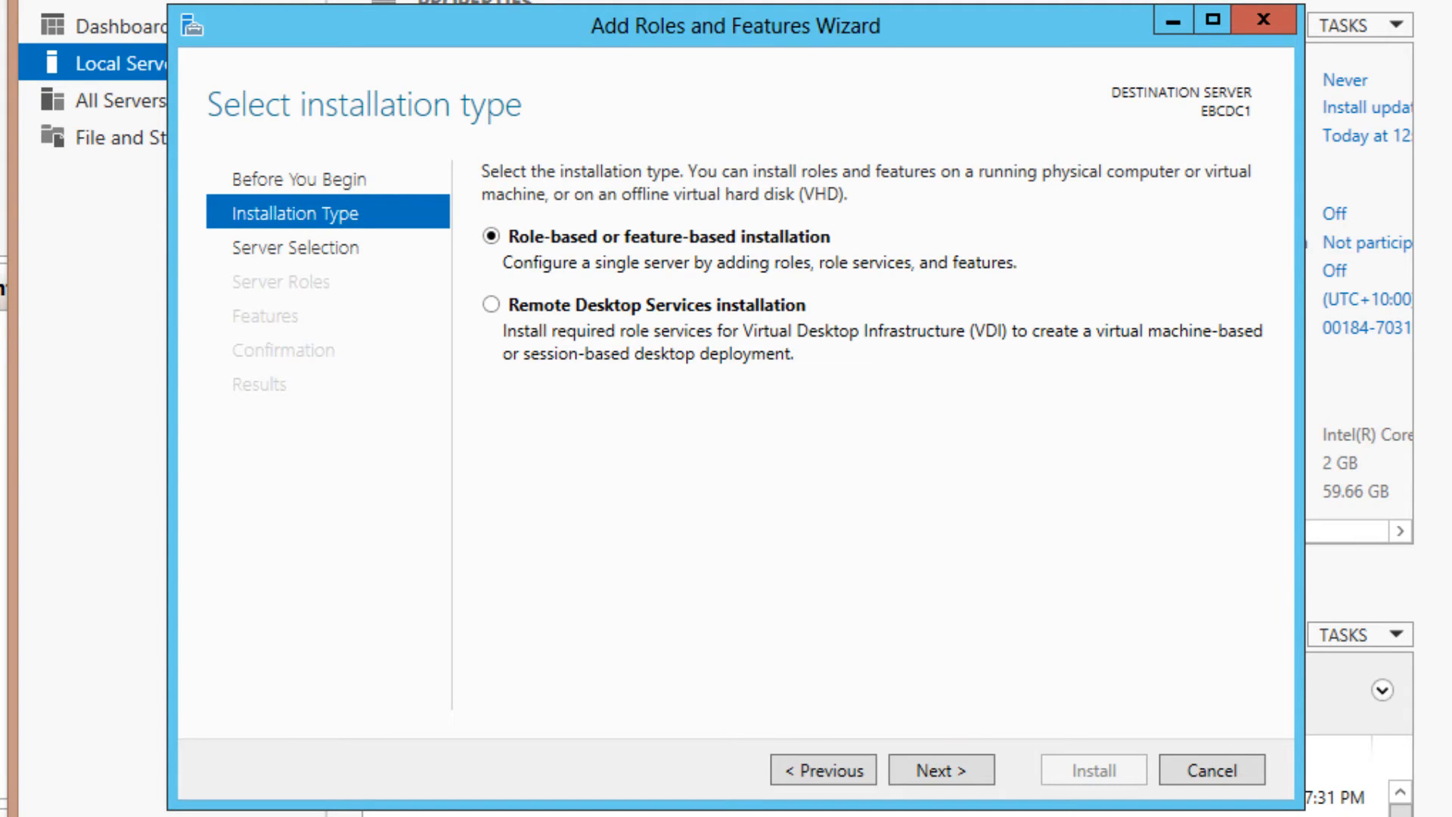
{"action": "key", "text": "Return"}
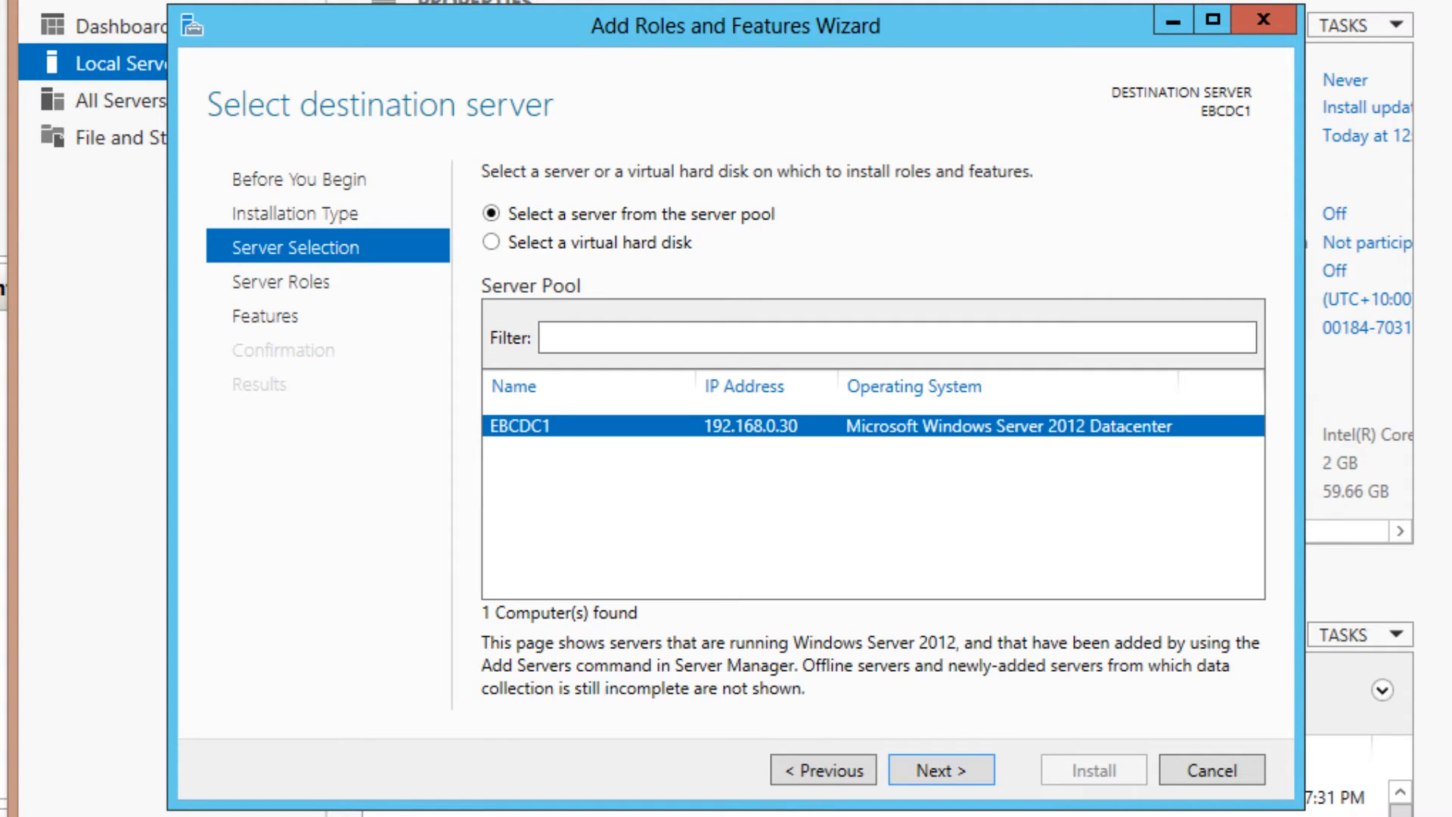
{"action": "key", "text": "Return"}
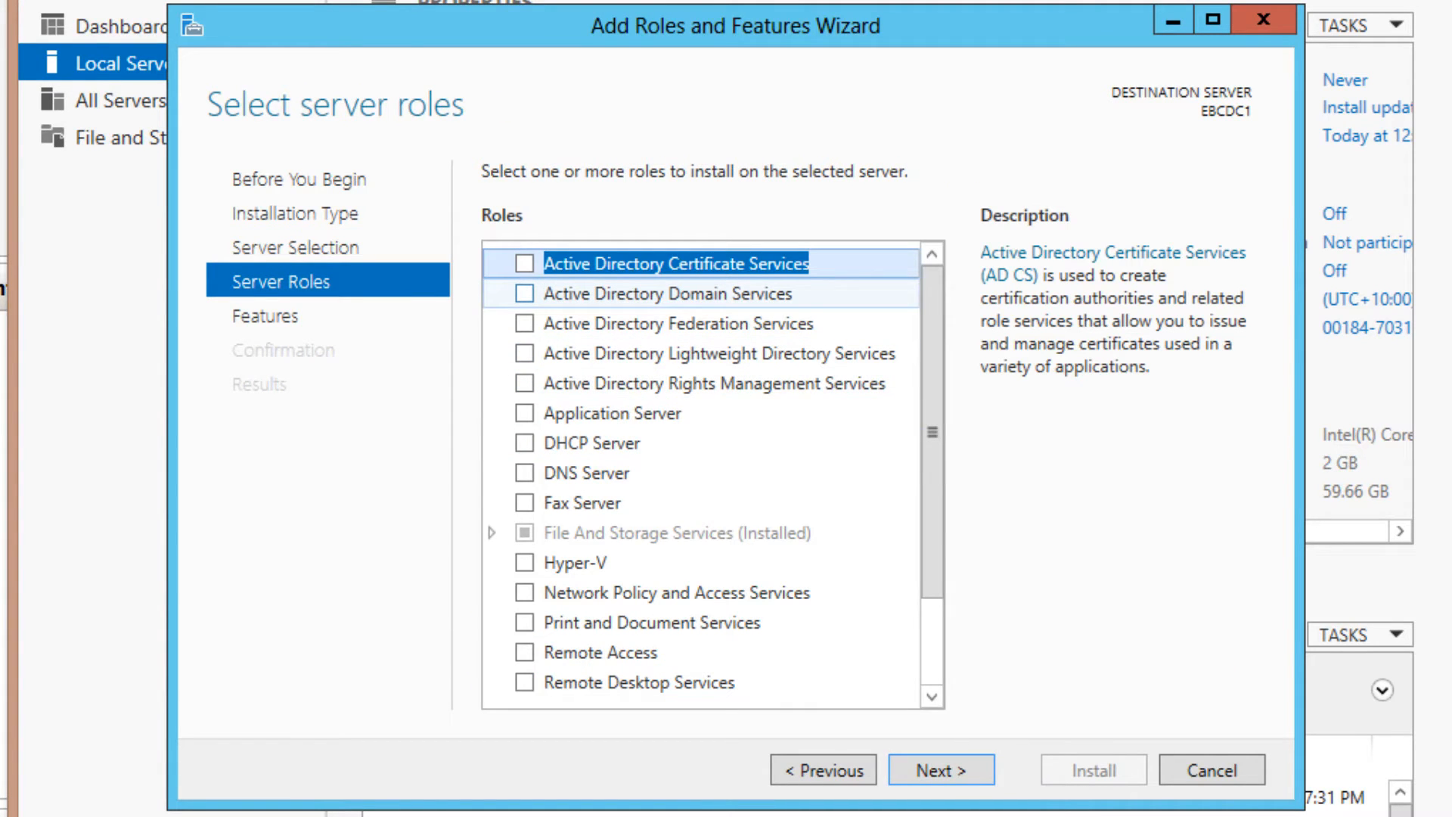
{"action": "key", "text": "Down"}
{"action": "key", "text": "space"}
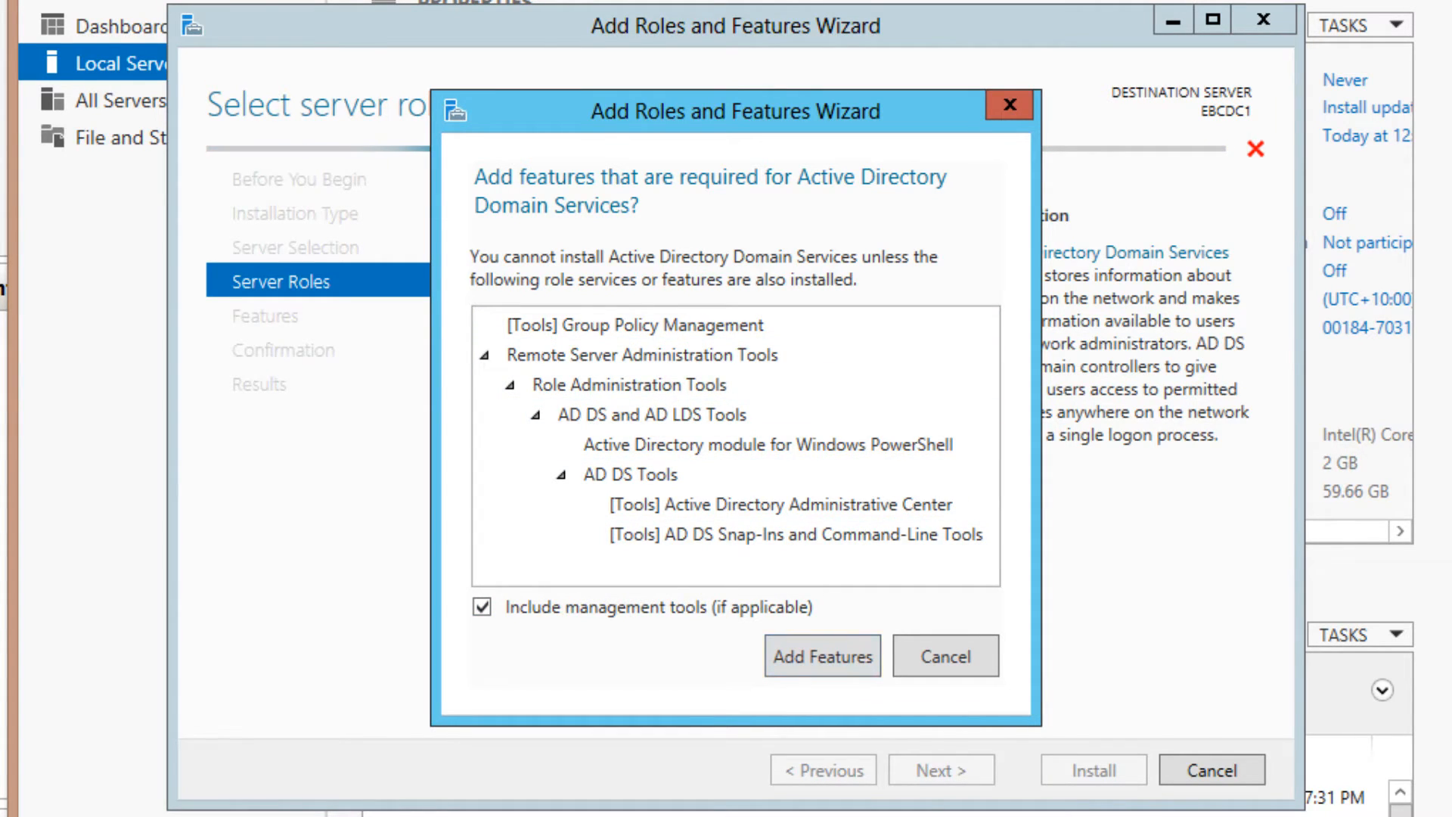
{"action": "left_click", "coordinate": [823, 656]}
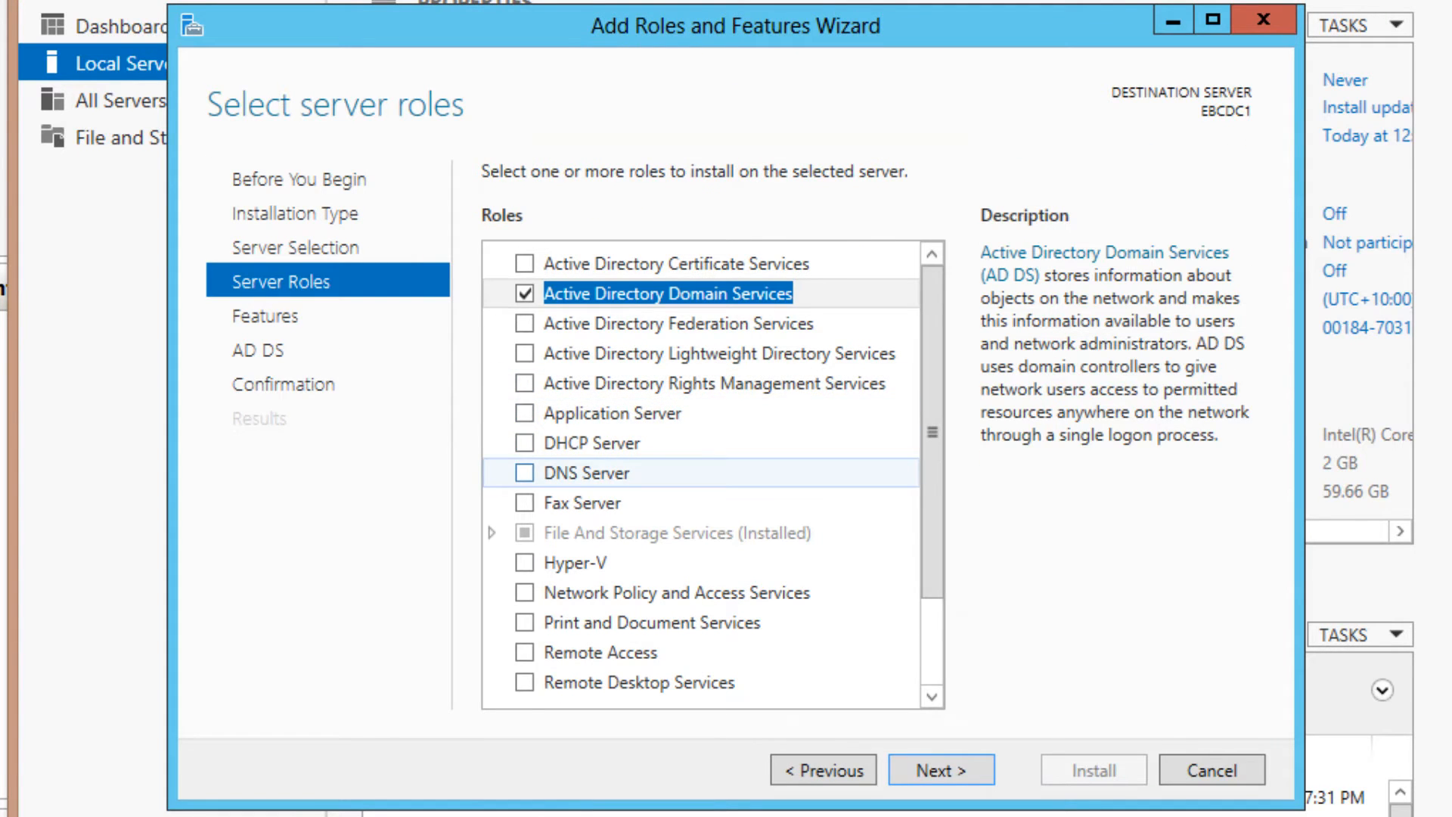
{"action": "left_click", "coordinate": [524, 473]}
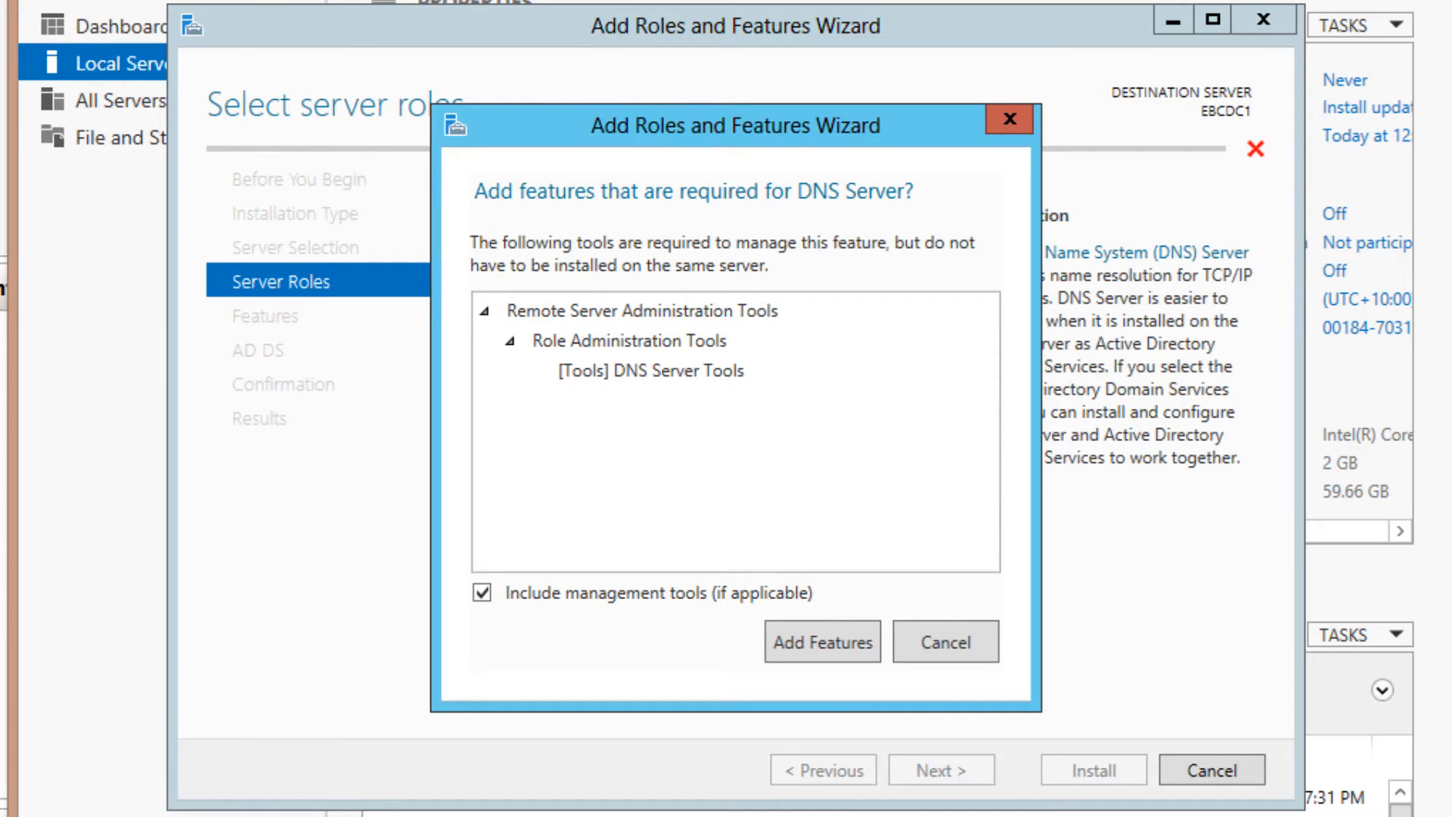
{"action": "left_click", "coordinate": [823, 642]}
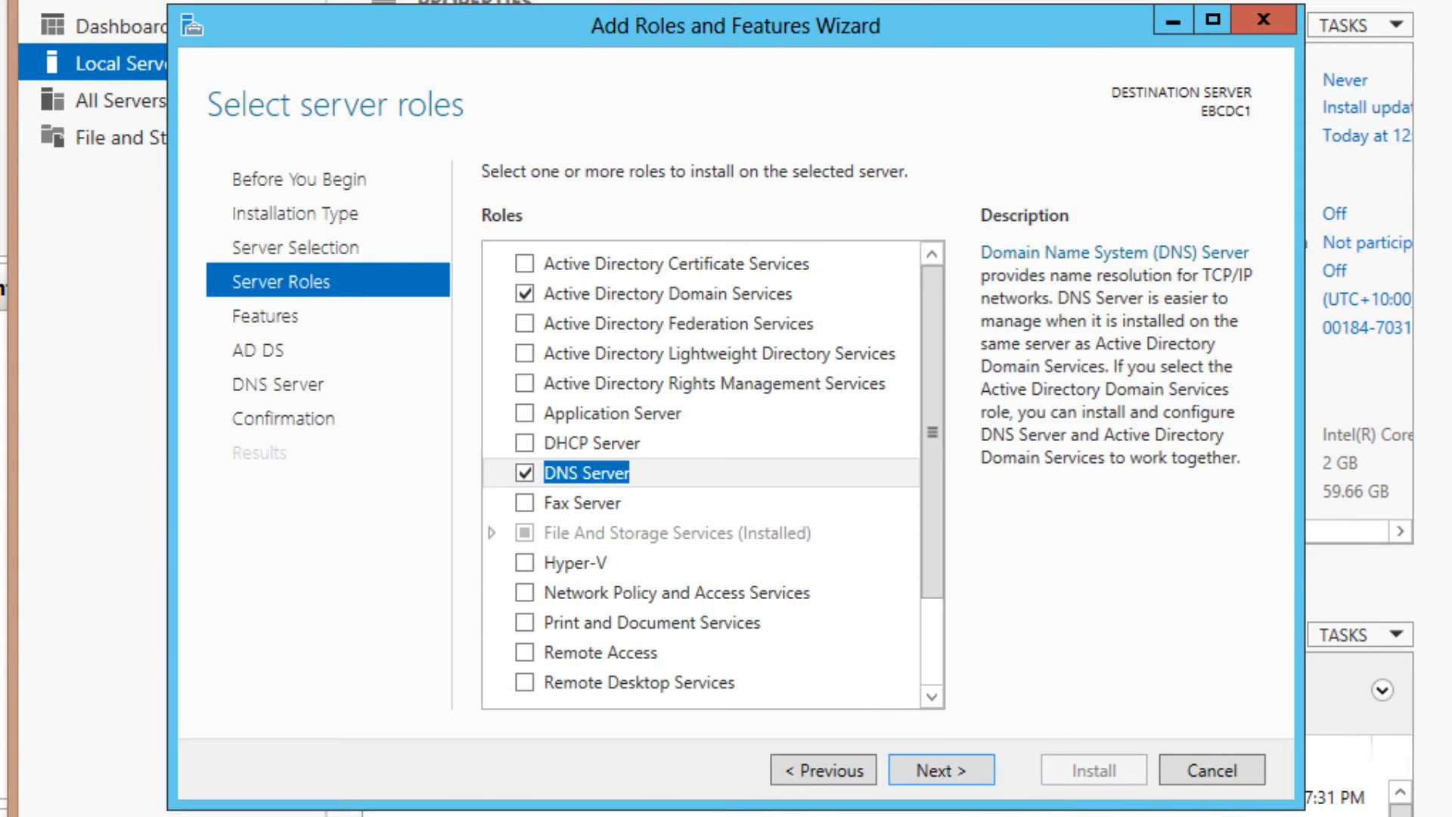
Continue past the Features and AD DS pages and install the selected roles
{"action": "left_click", "coordinate": [941, 770]}
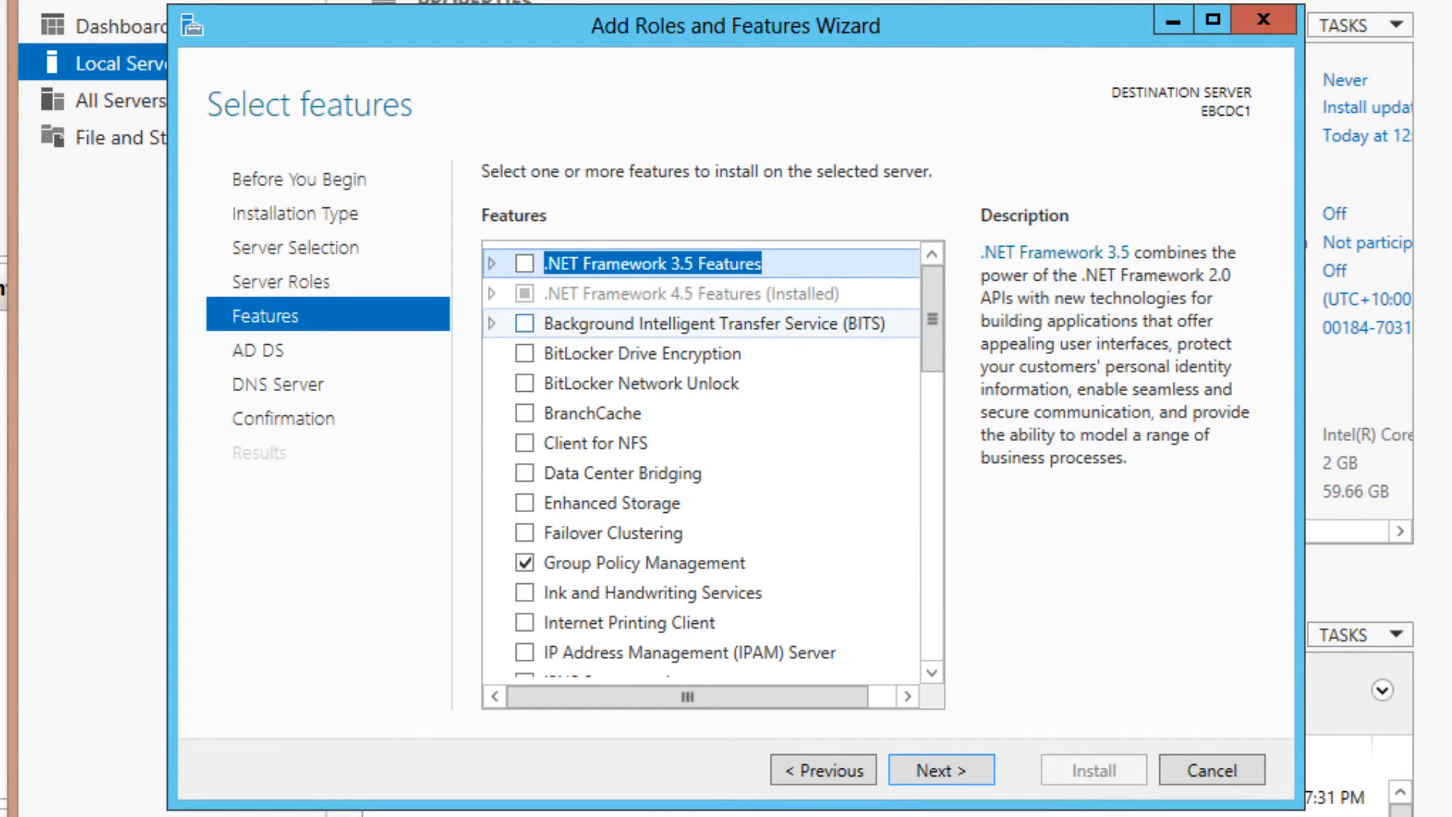
{"action": "left_click", "coordinate": [942, 769]}
{"action": "left_click", "coordinate": [942, 770]}
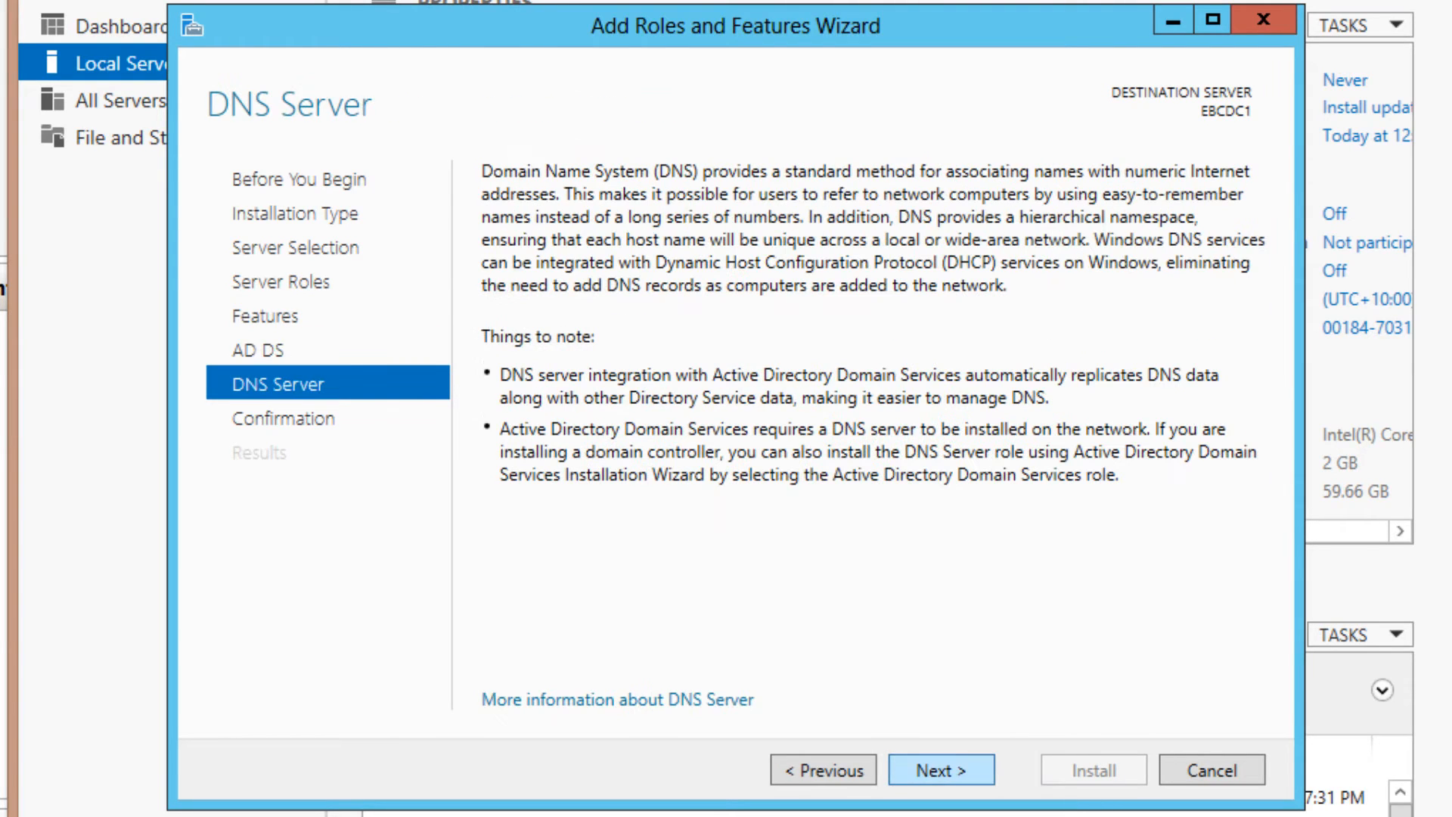
{"action": "left_click", "coordinate": [942, 769]}
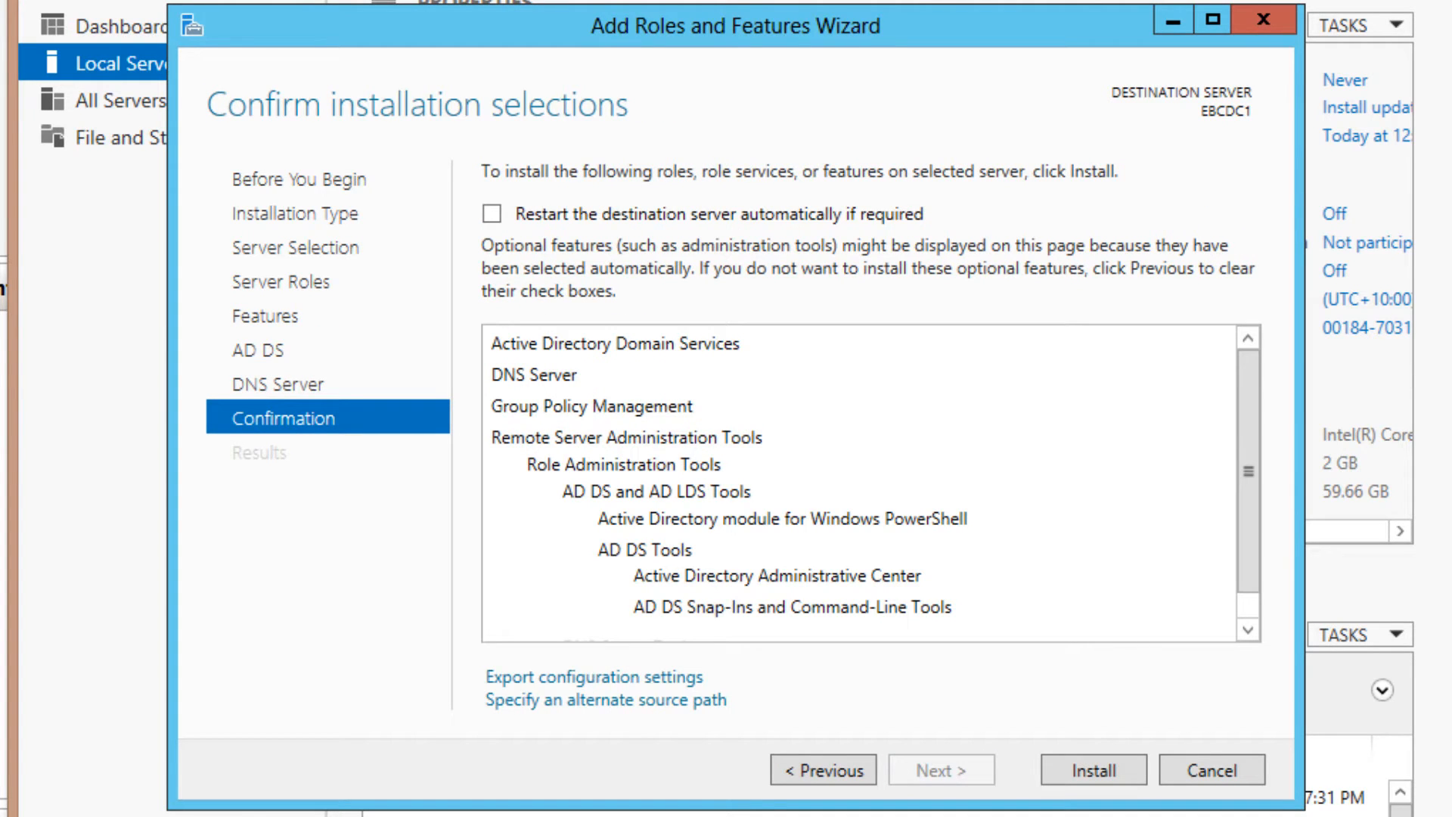
{"action": "left_click", "coordinate": [1094, 770]}
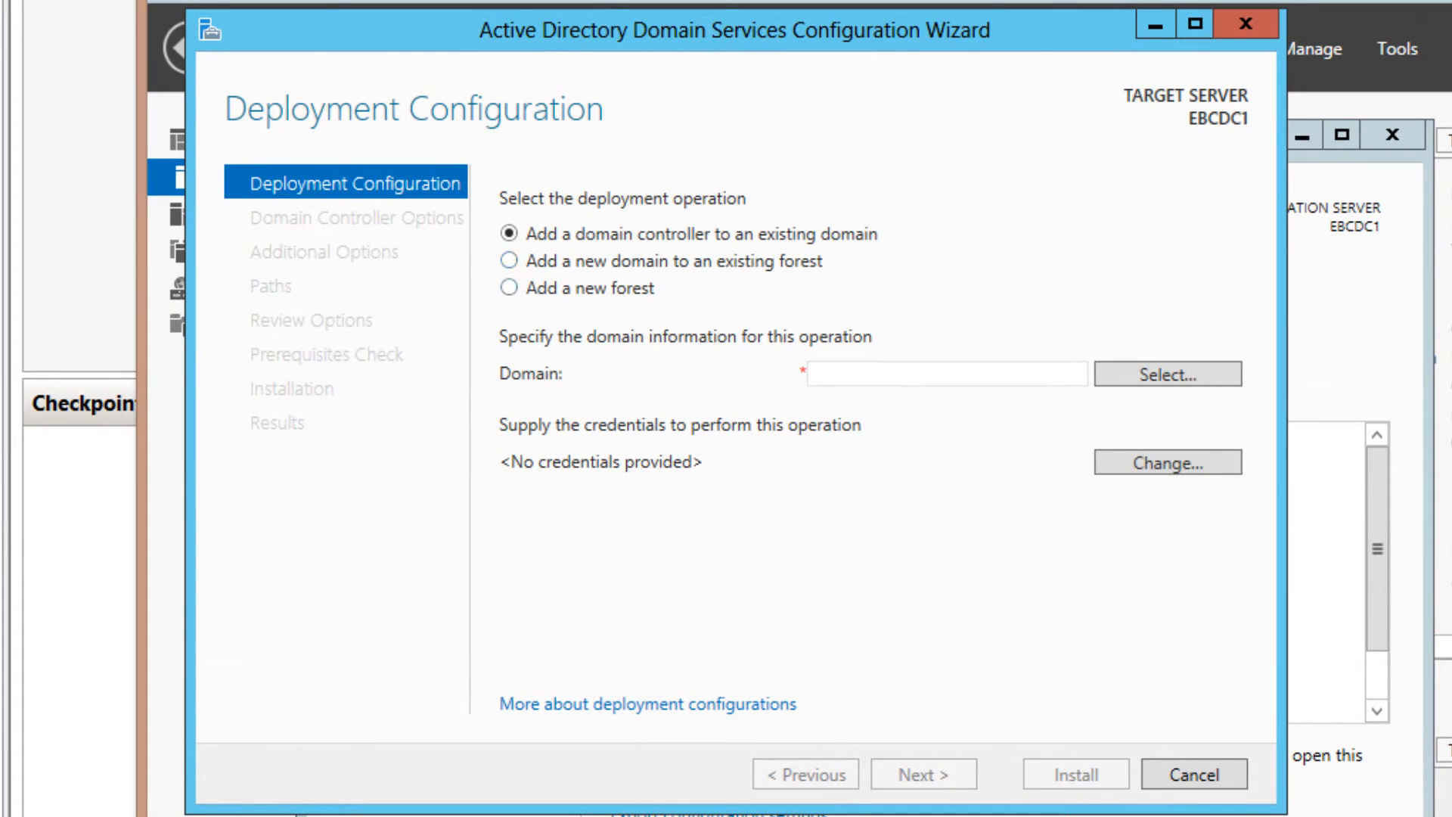
Choose 'Add a new forest' with root domain name exchangebootcamp.com
{"action": "left_click", "coordinate": [510, 288]}
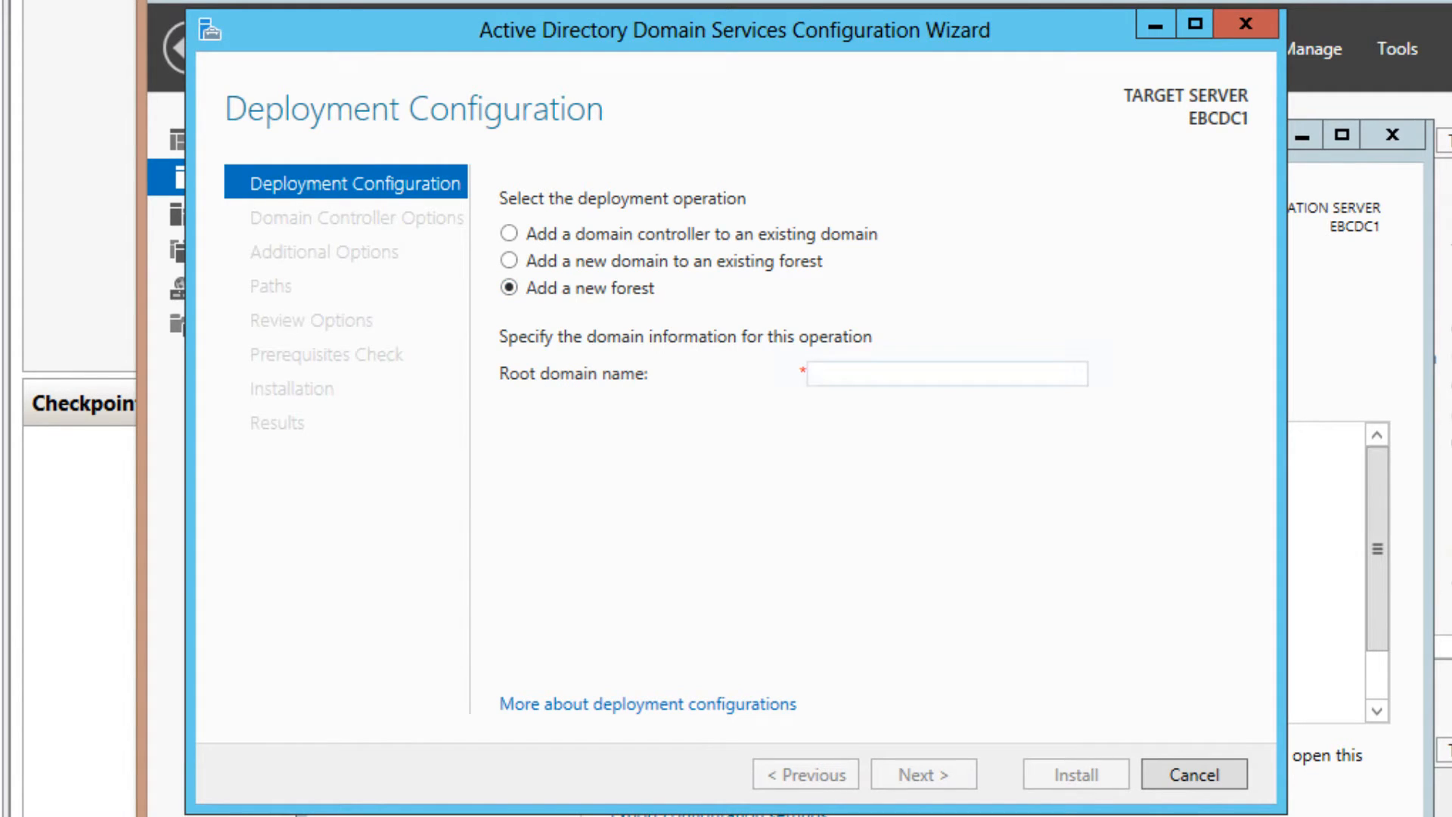
{"action": "left_click", "coordinate": [877, 374]}
{"action": "type", "text": "exchangebtoo"}
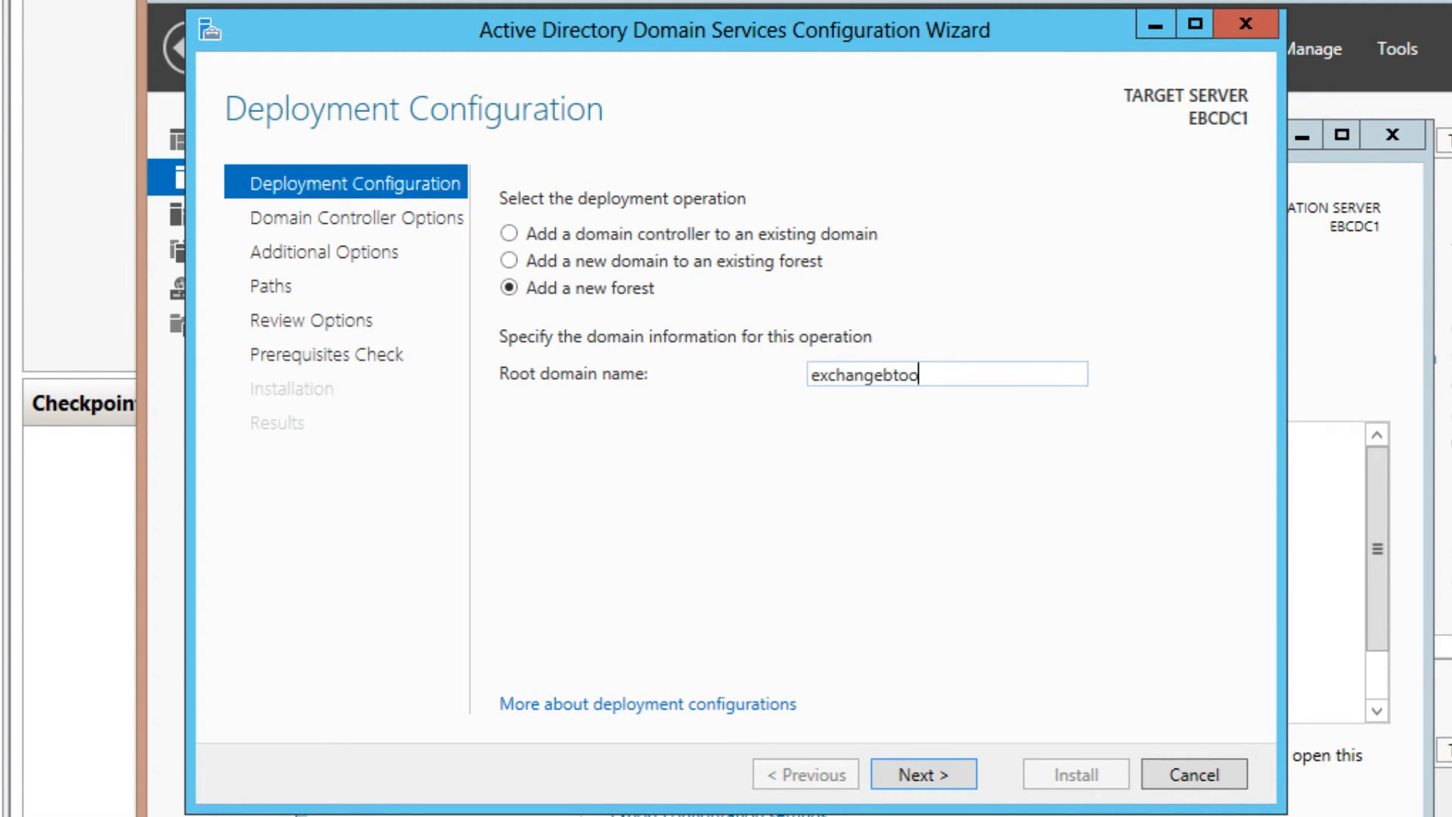
{"action": "key", "text": "BackSpace"}
{"action": "key", "text": "BackSpace"}
{"action": "key", "text": "BackSpace"}
{"action": "type", "text": "ootcamp.com"}
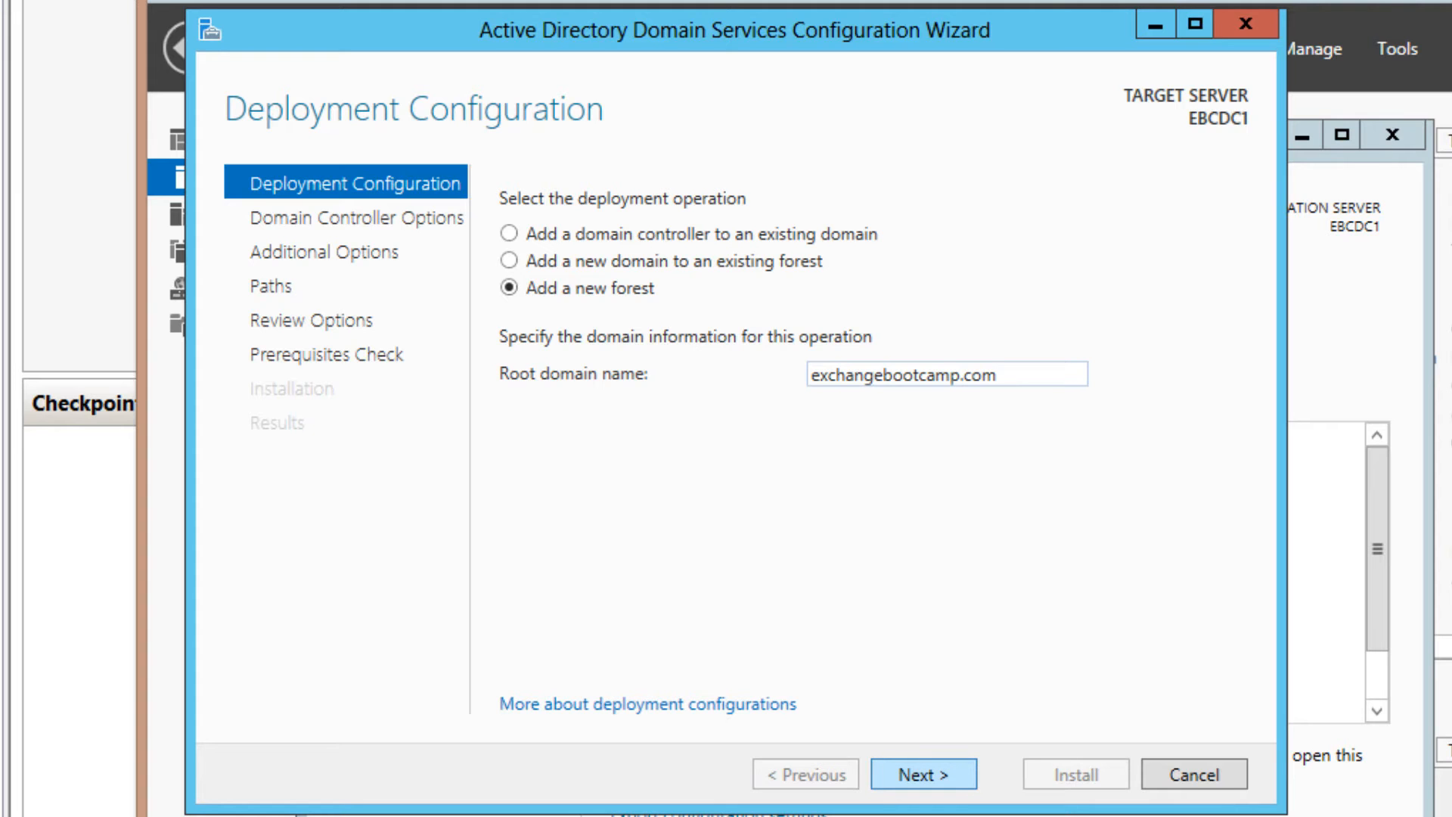
Enter and confirm the Directory Services Restore Mode password, then move past DNS Options
{"action": "left_click", "coordinate": [923, 773]}
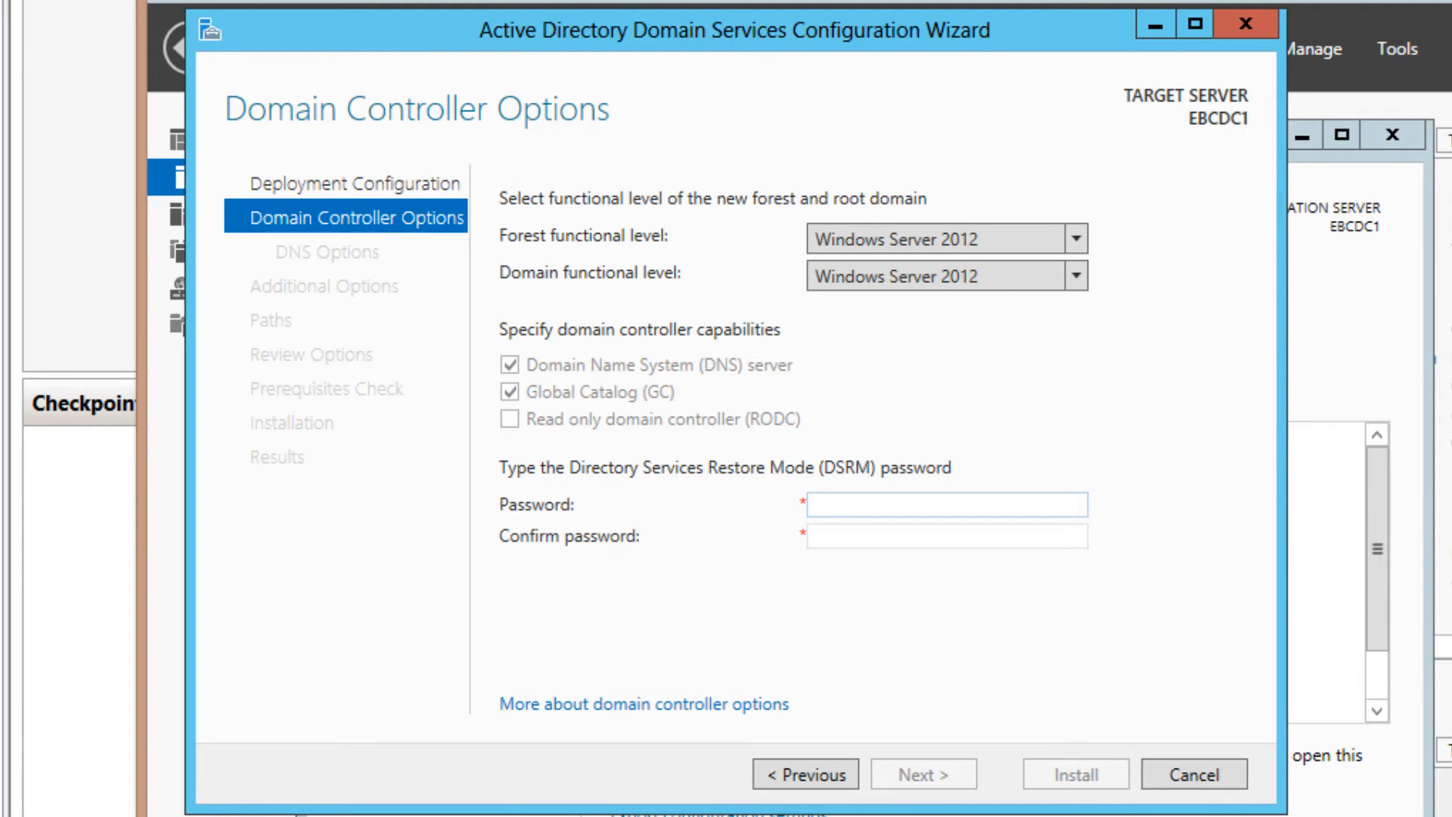
{"action": "type", "text": "Passw0rd"}
{"action": "key", "text": "Tab"}
{"action": "type", "text": "Passw"}
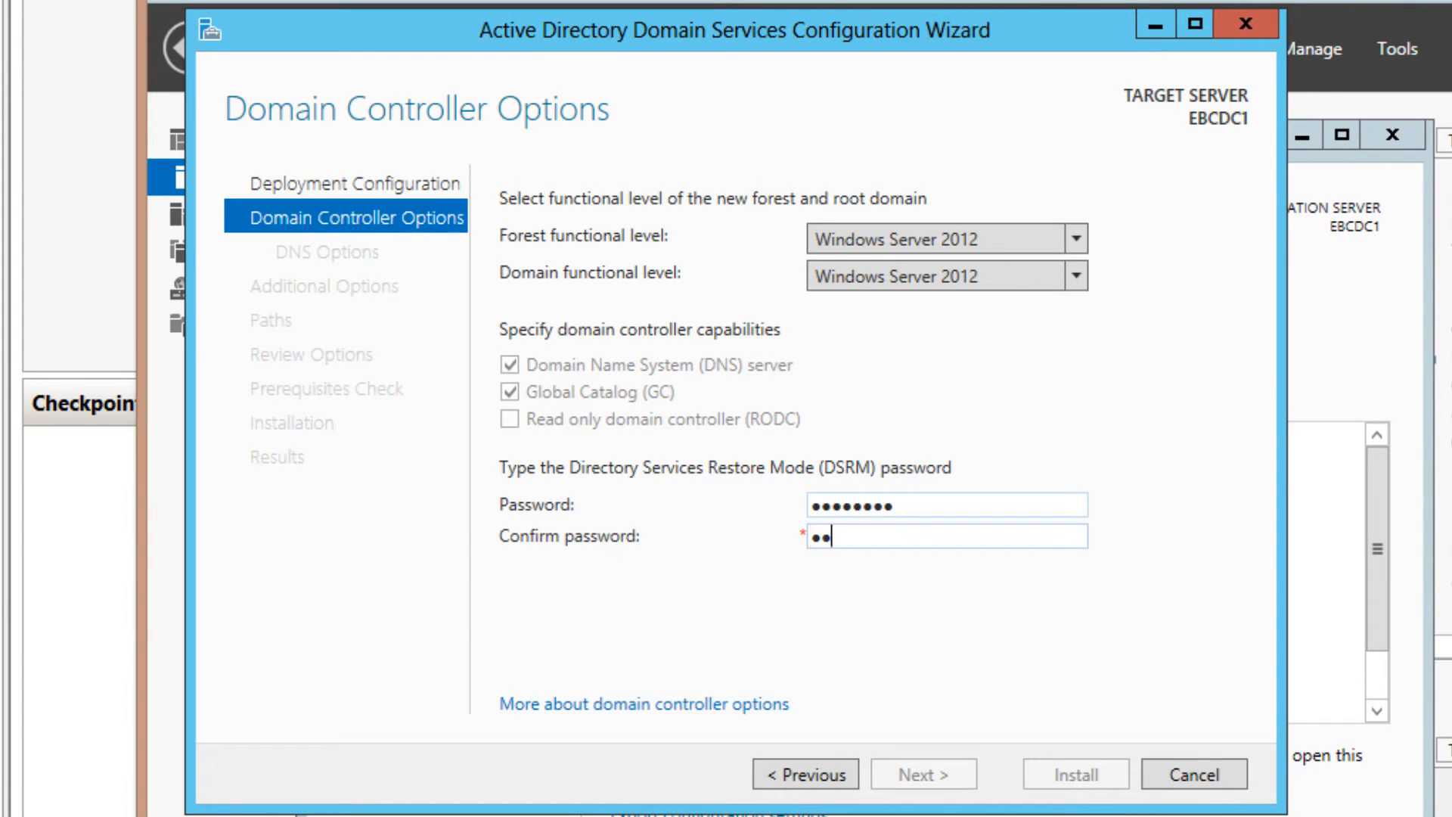
{"action": "type", "text": "ord"}
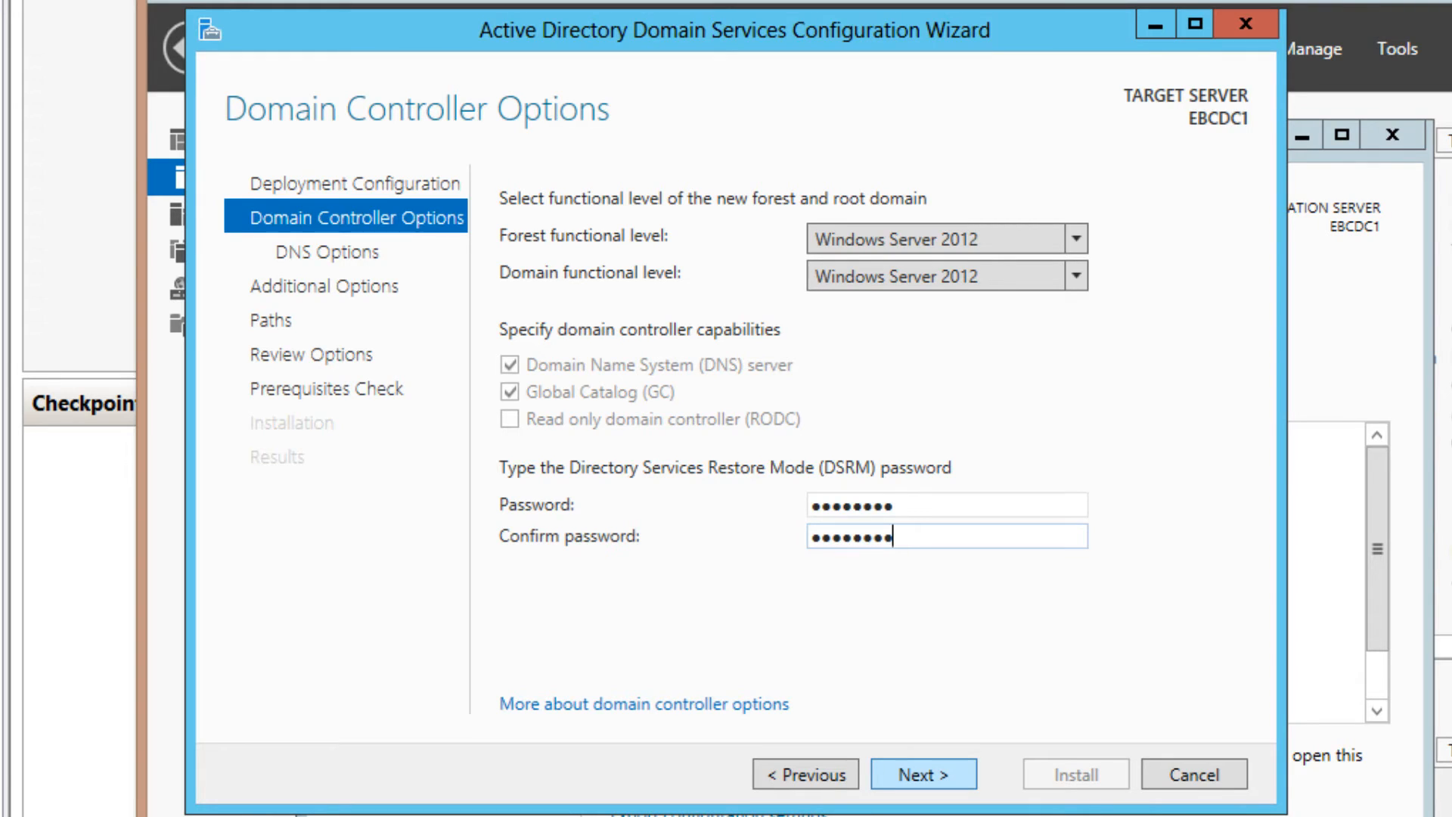
{"action": "key", "text": "Return"}
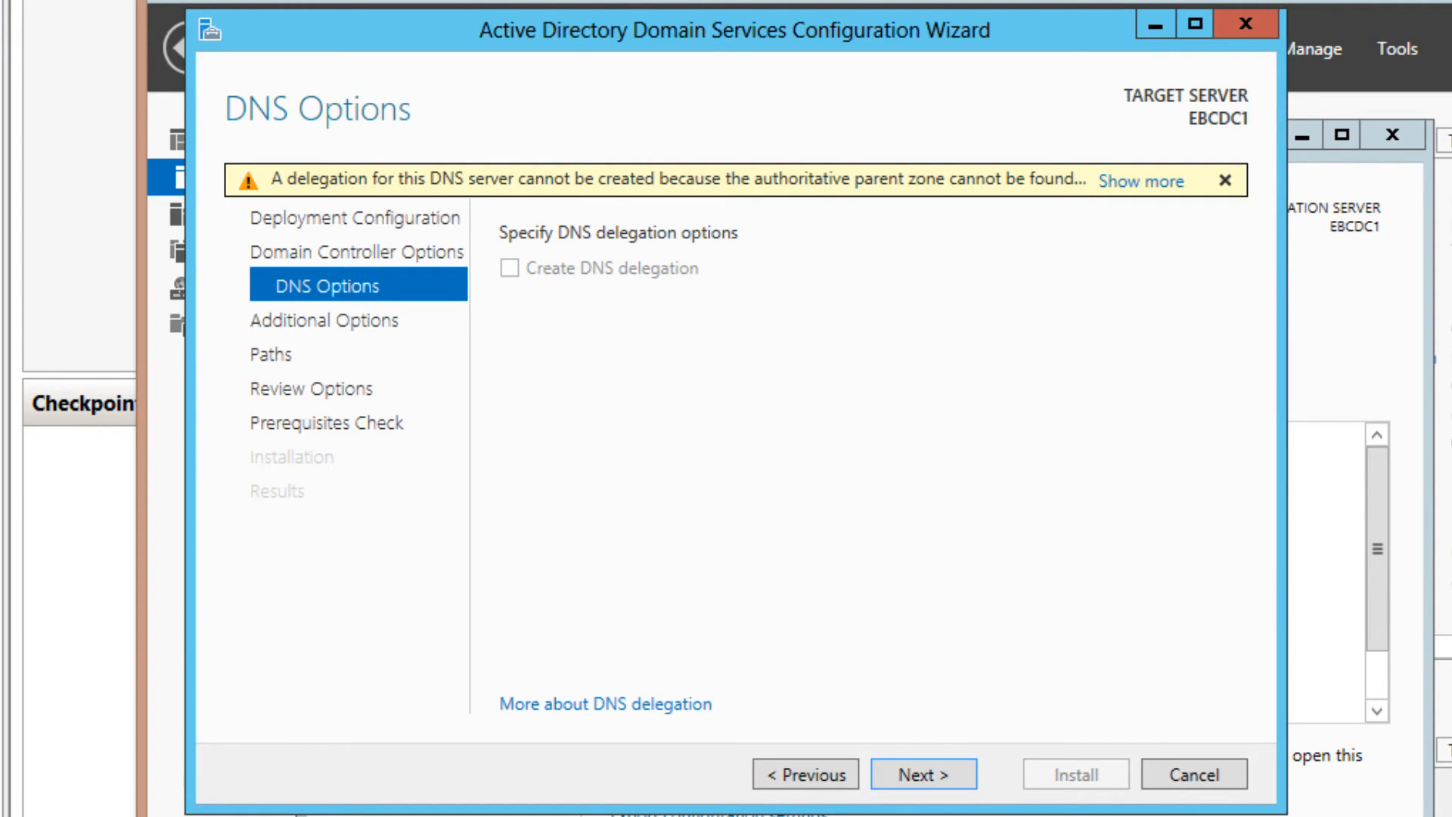
{"action": "key", "text": "Return"}
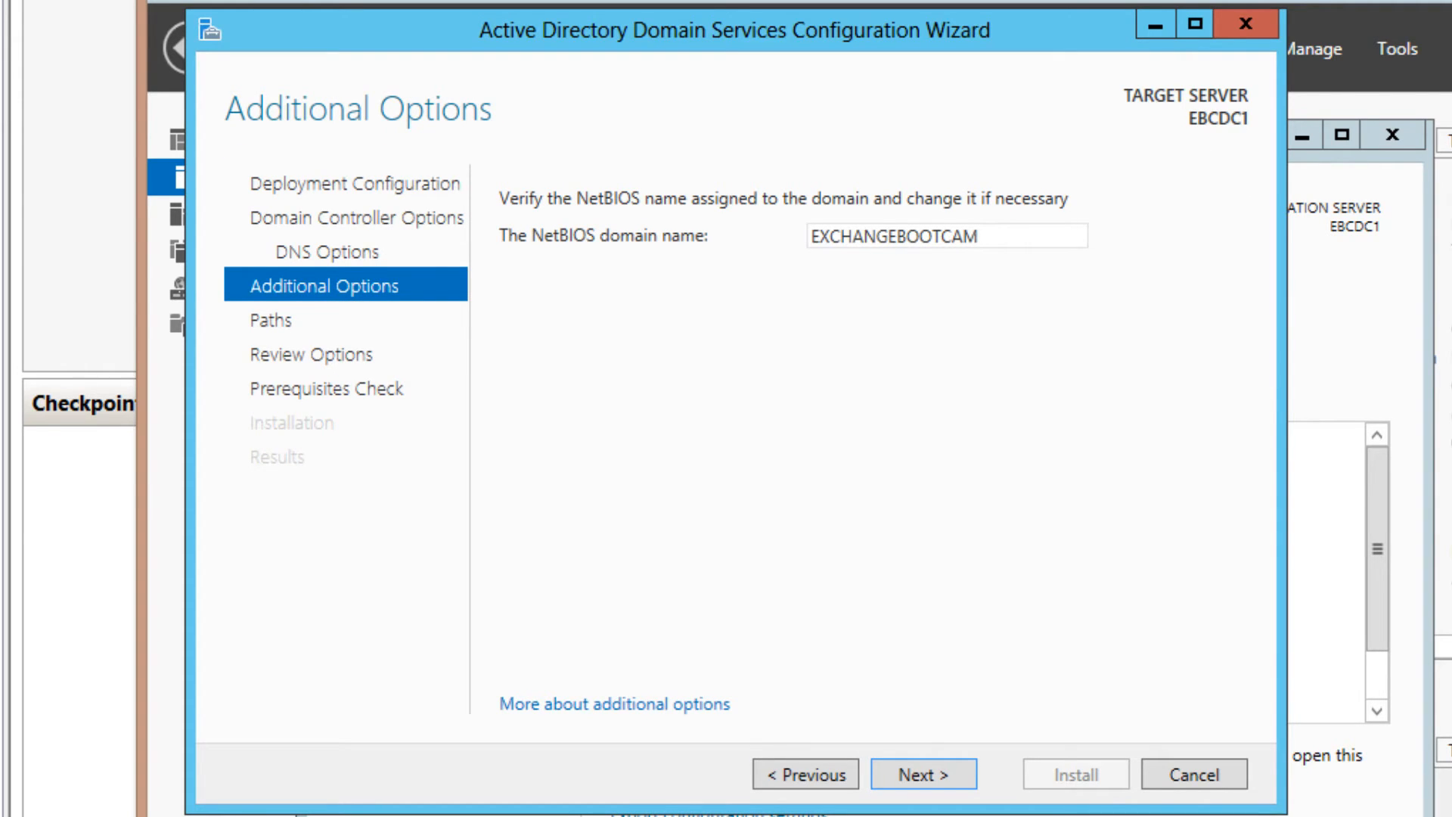
Replace the NetBIOS domain name EXCHANGEBOOTCAM with EBC and continue
{"action": "double_click", "coordinate": [894, 236]}
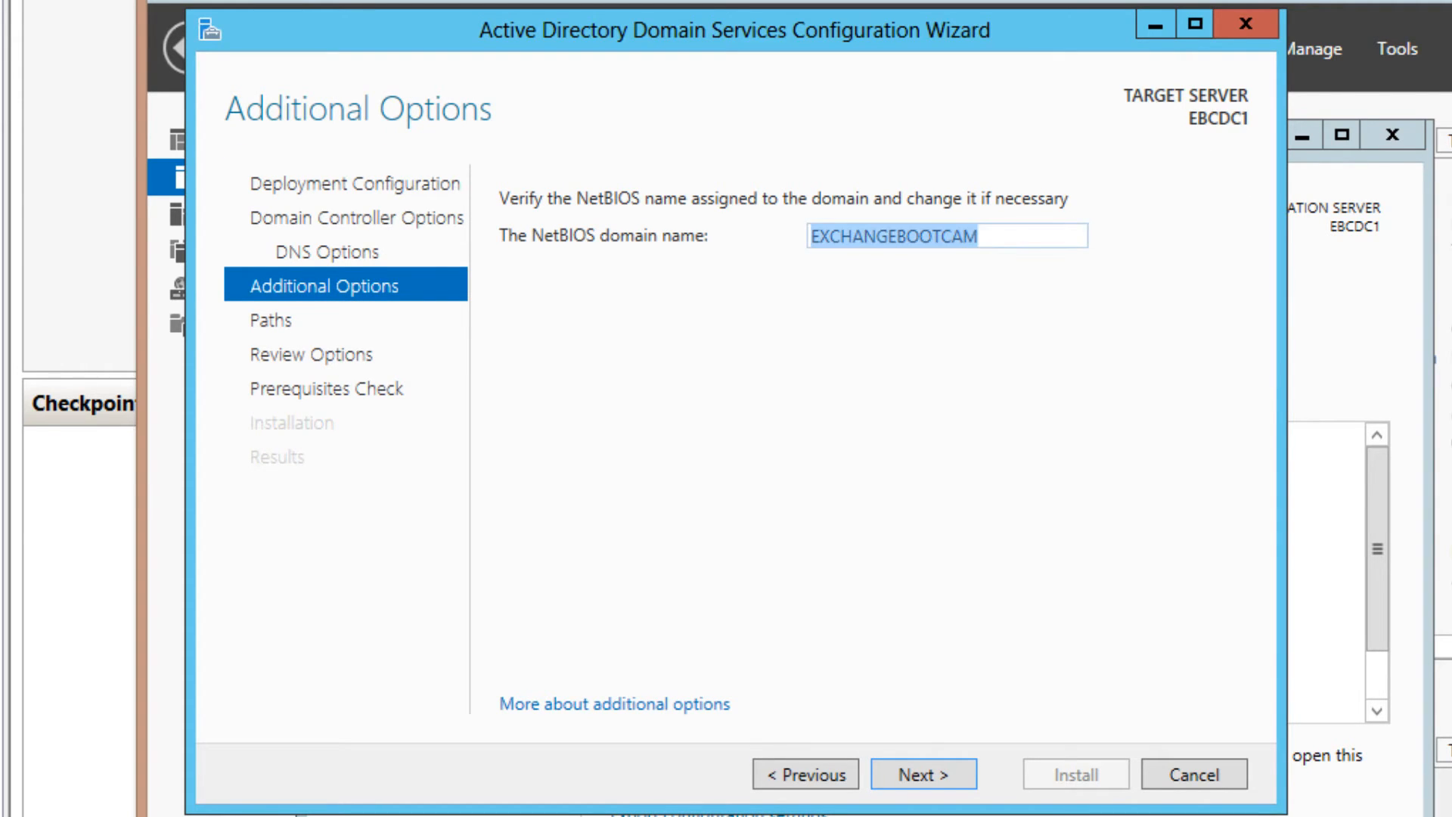
{"action": "type", "text": "EBC"}
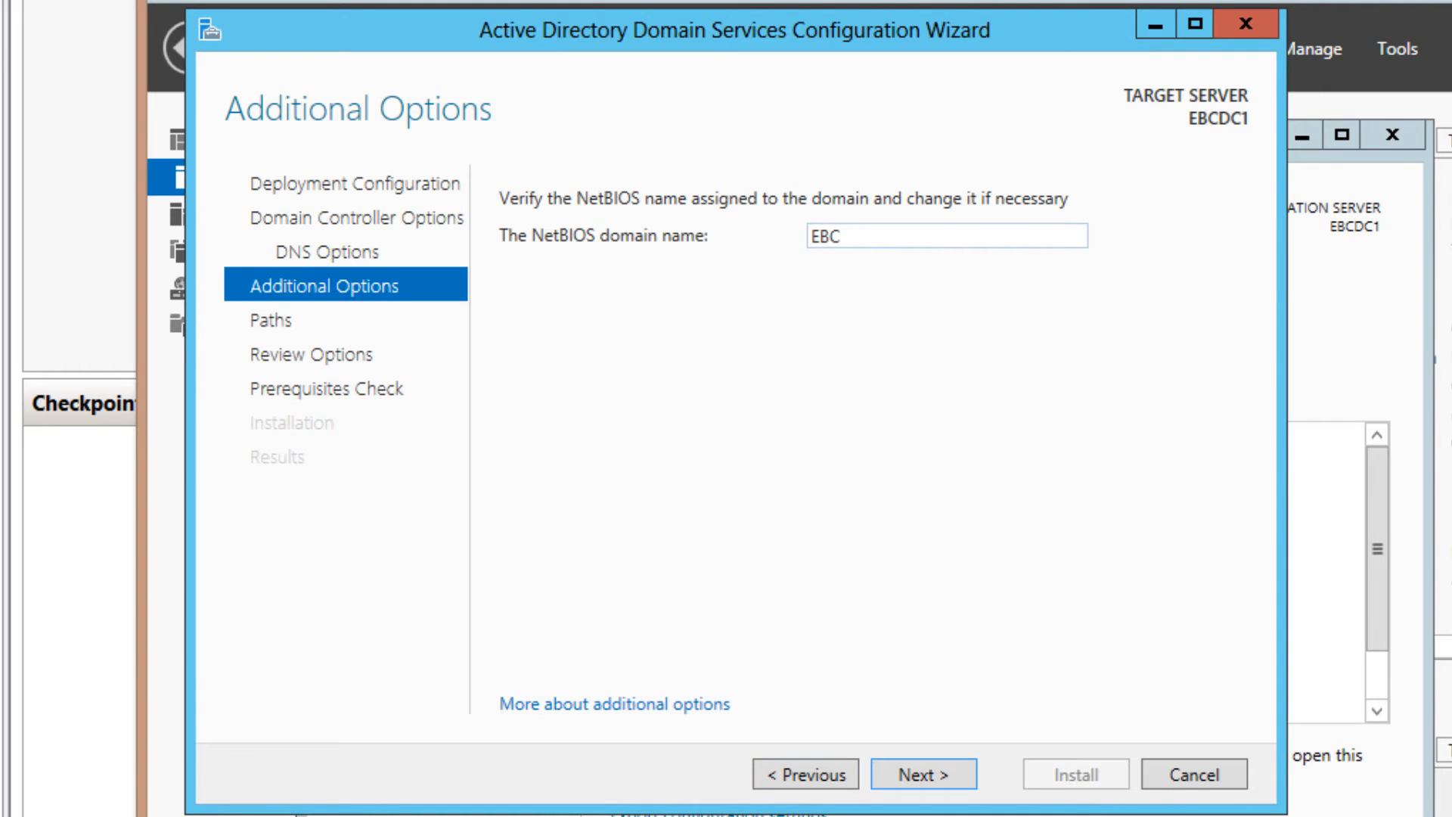
{"action": "key", "text": "Return"}
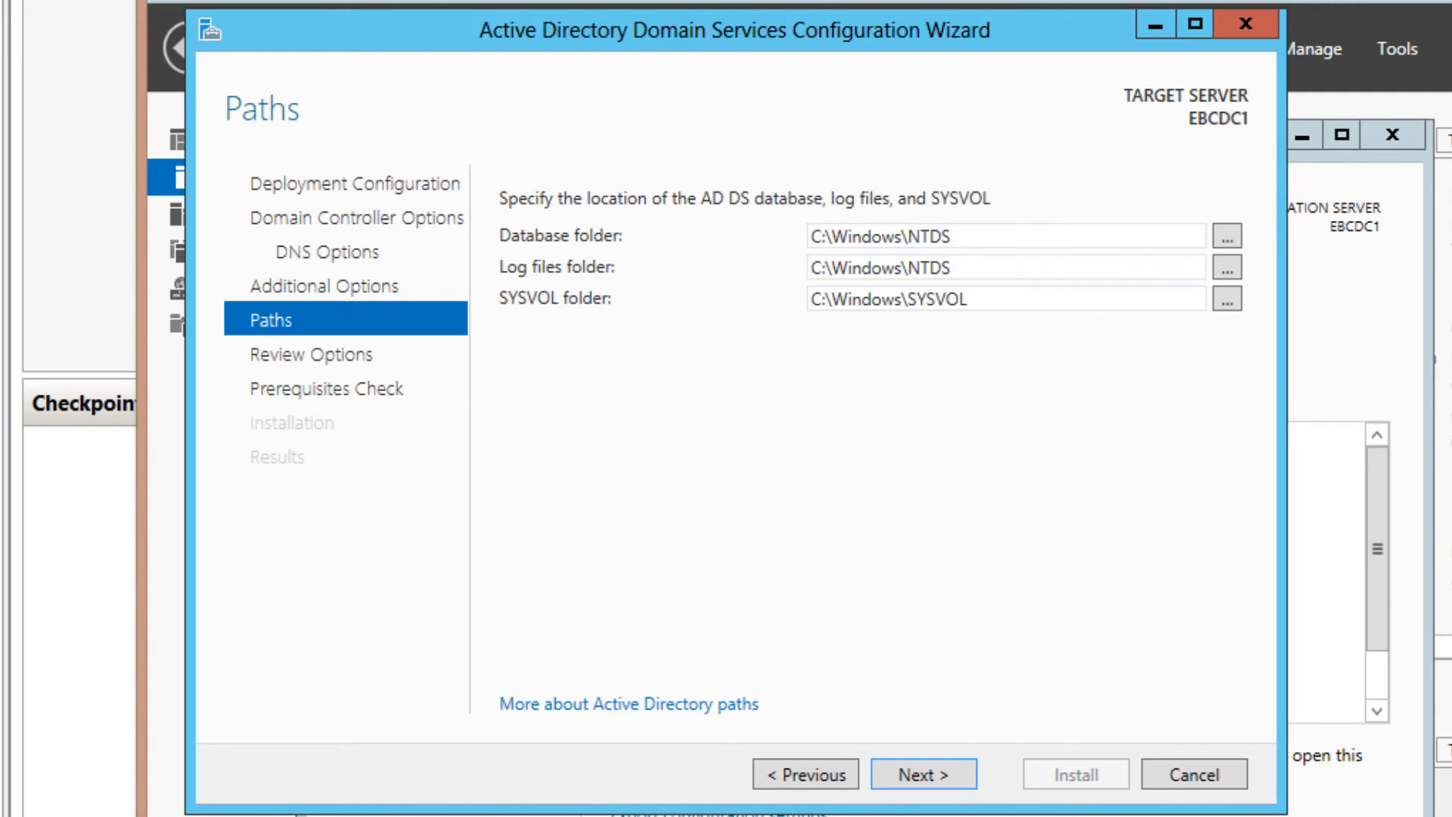
Keep the default NTDS and SYSVOL paths, pass the prerequisite checks, and install the domain controller
{"action": "left_click", "coordinate": [924, 773]}
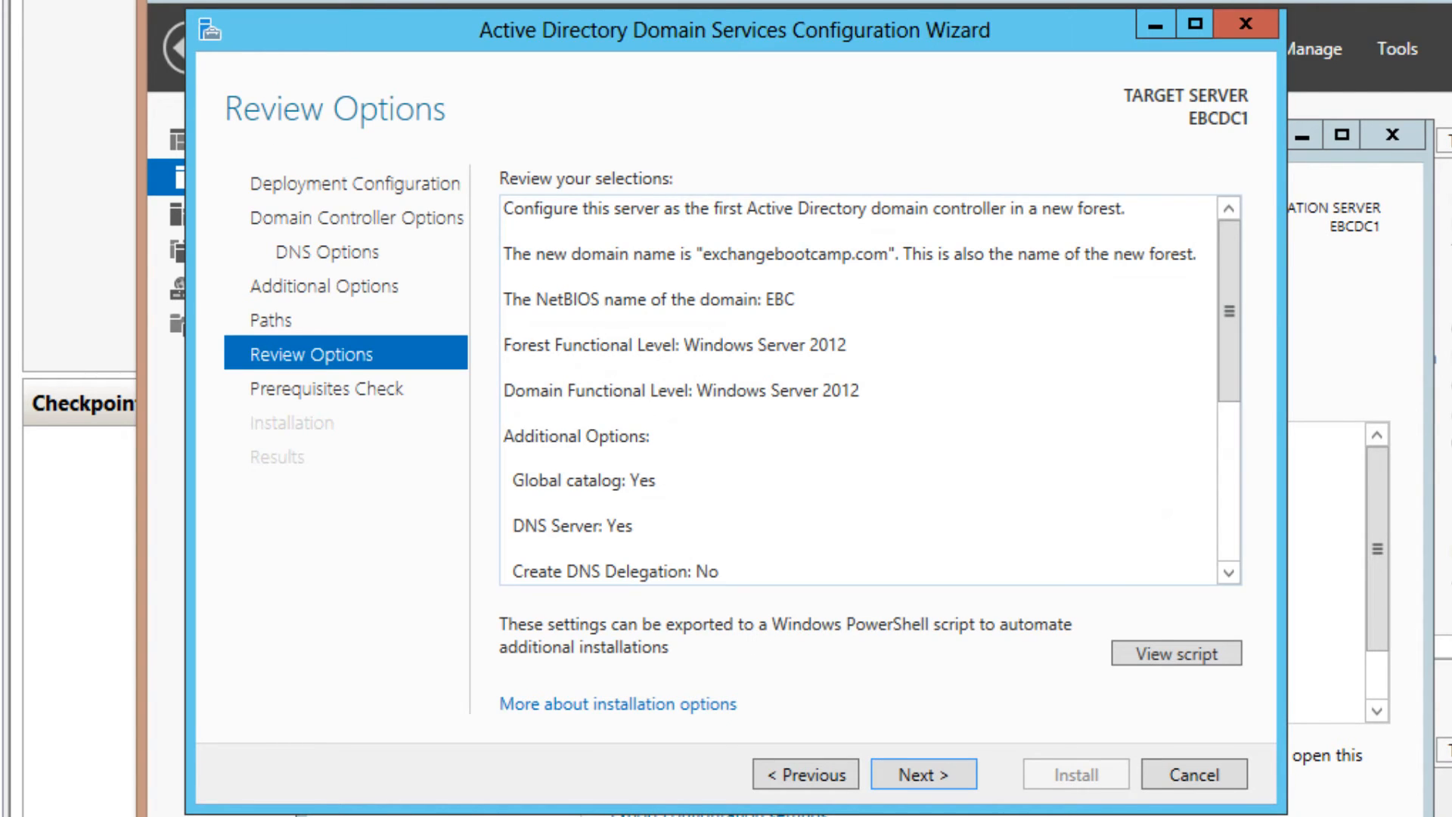
{"action": "left_click", "coordinate": [924, 774]}
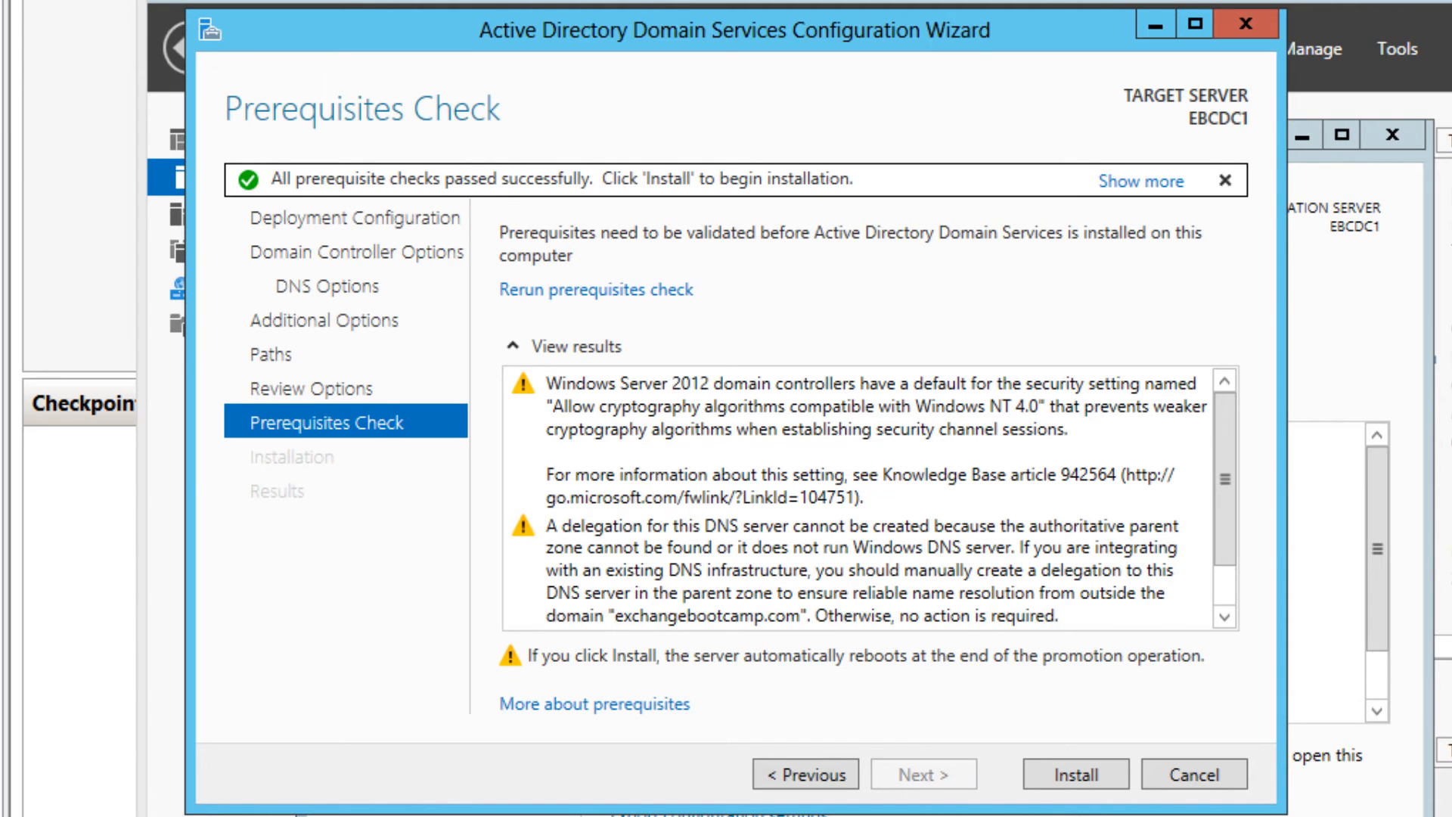
{"action": "left_click", "coordinate": [1076, 774]}
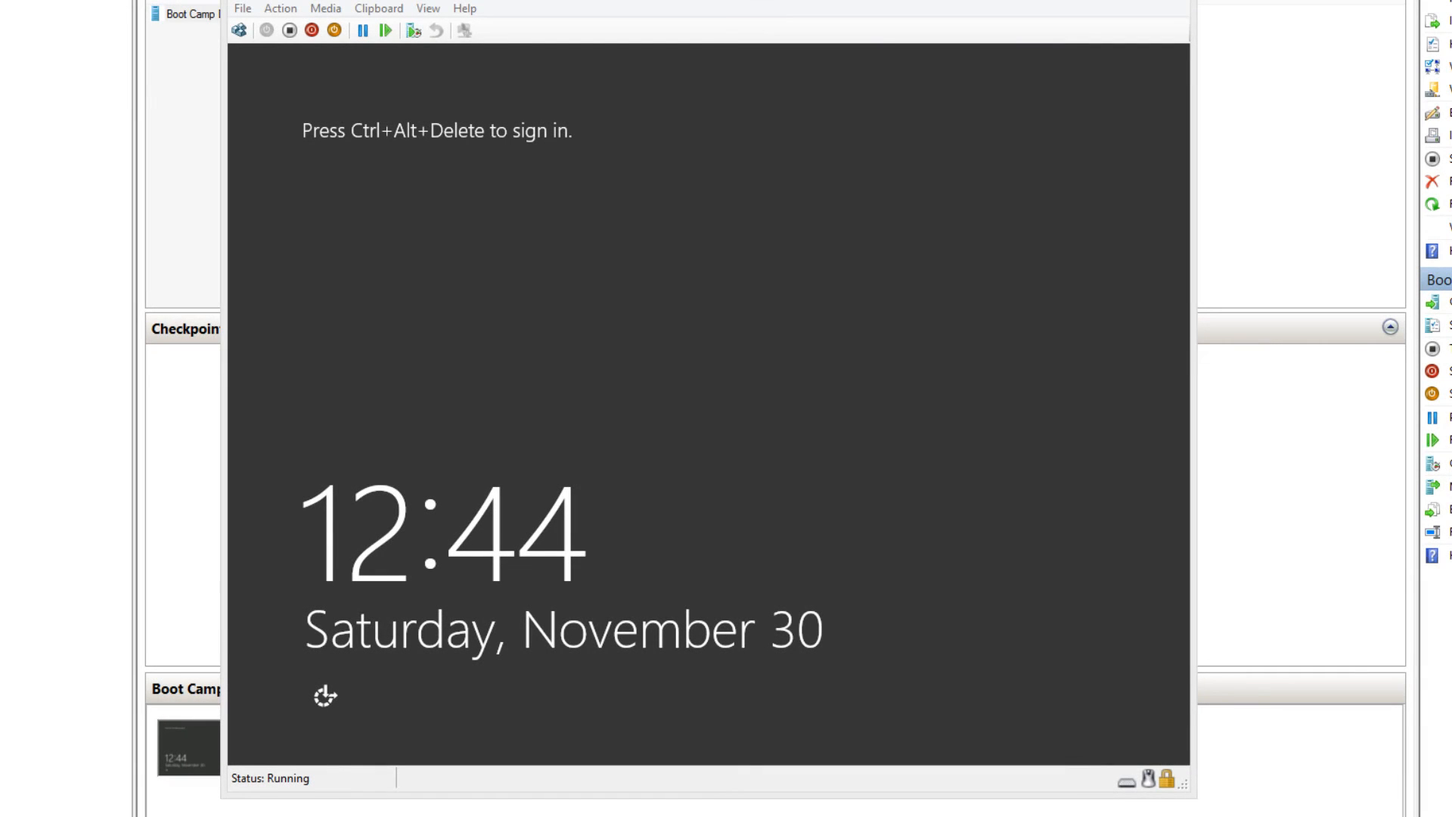
Sign back in to the restarted VM as the EBC domain Administrator
{"action": "left_click", "coordinate": [239, 30]}
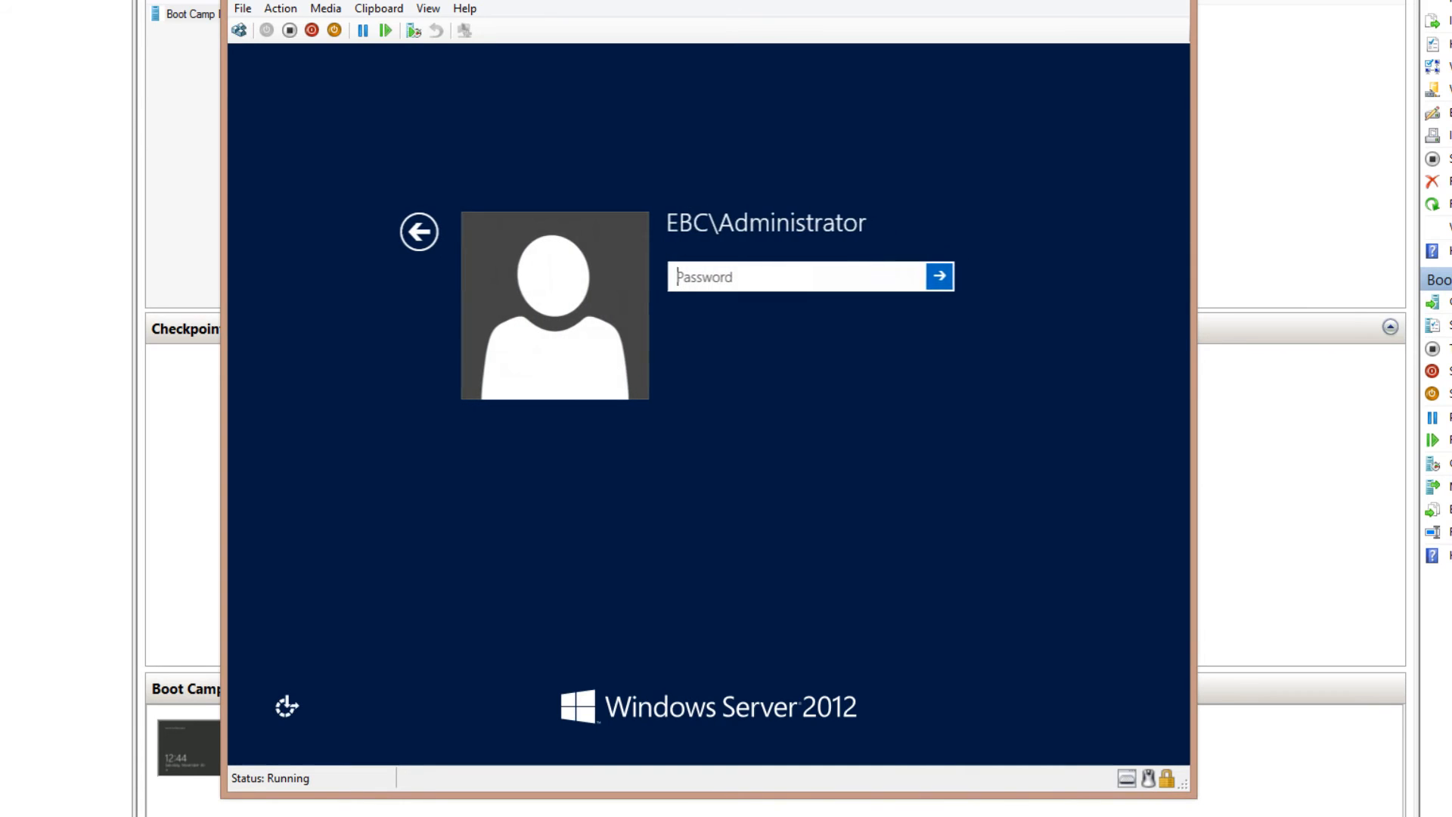
{"action": "type", "text": "****"}
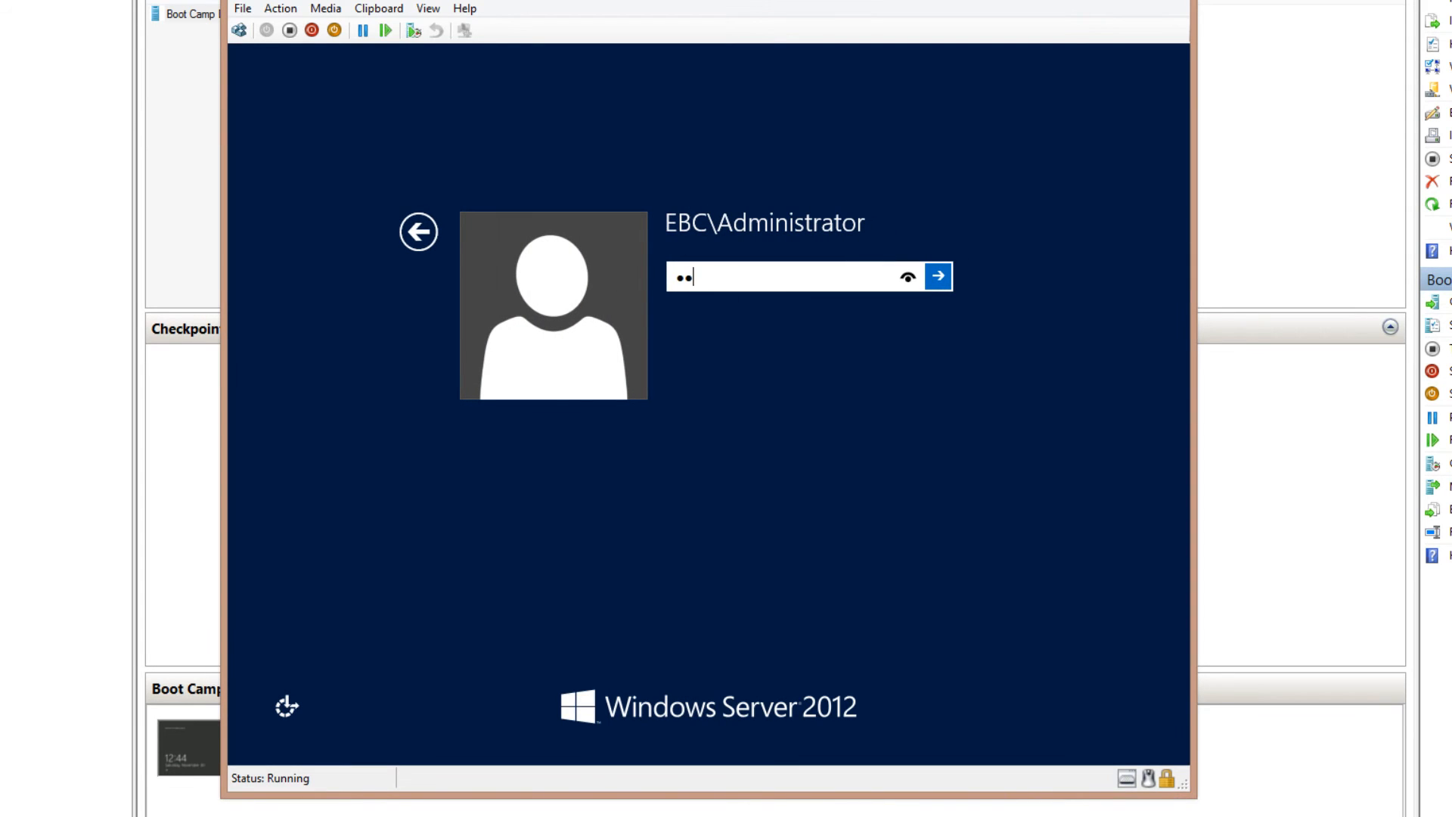
{"action": "key", "text": "Return"}
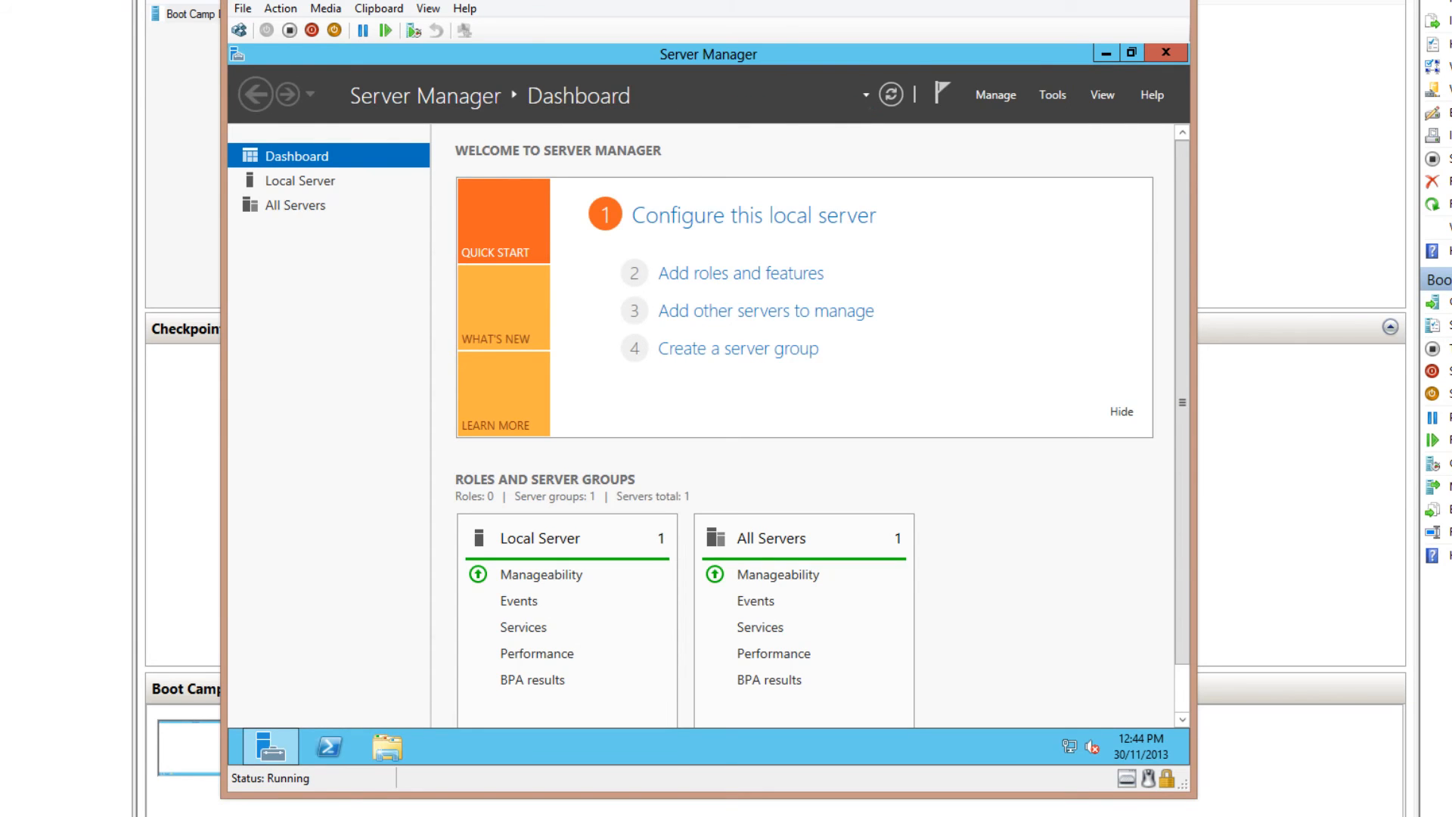
From the Local Server page, launch the Remove Roles and Features wizard via Manage
{"action": "left_click", "coordinate": [300, 181]}
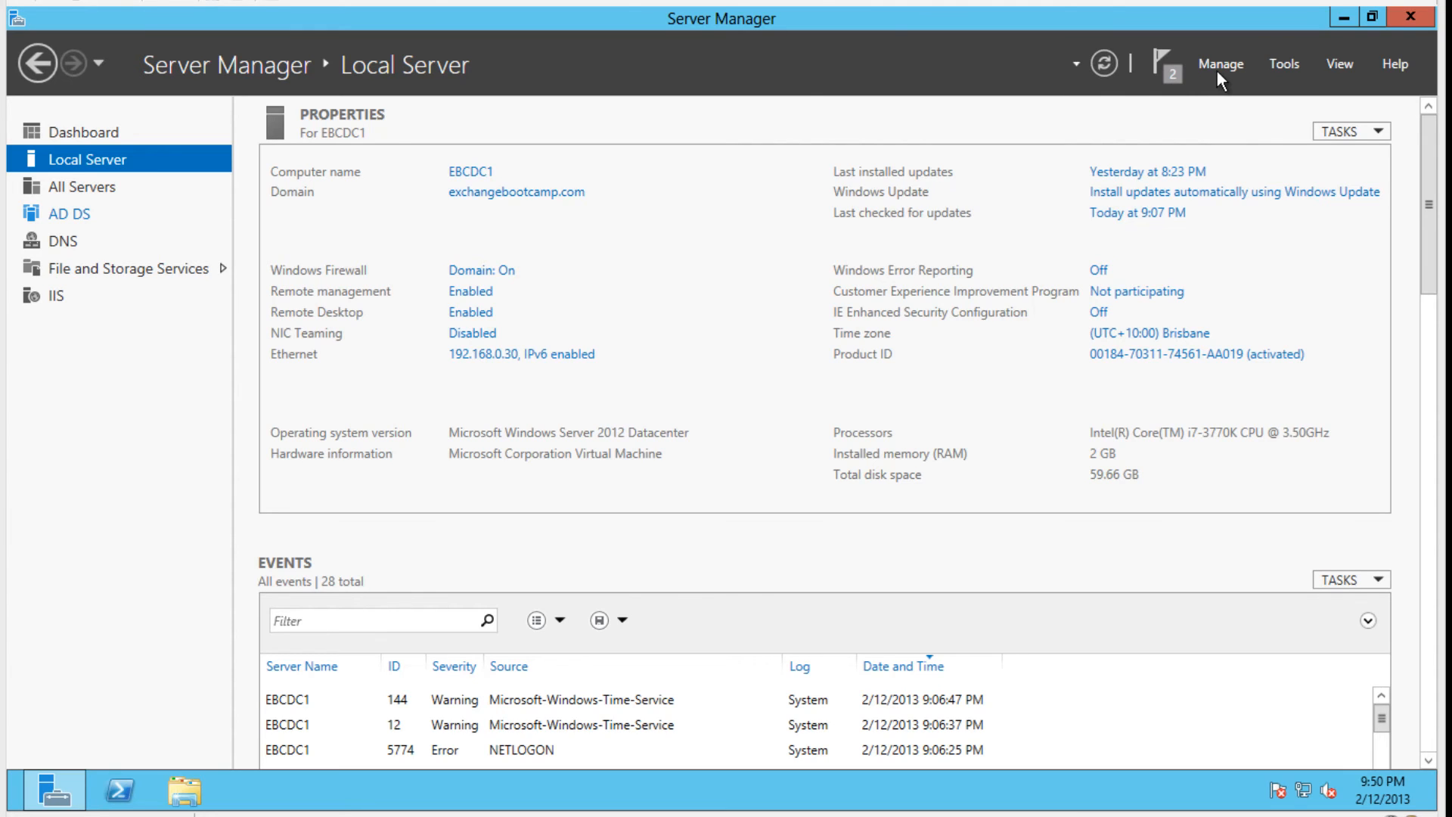
{"action": "left_click", "coordinate": [1218, 70]}
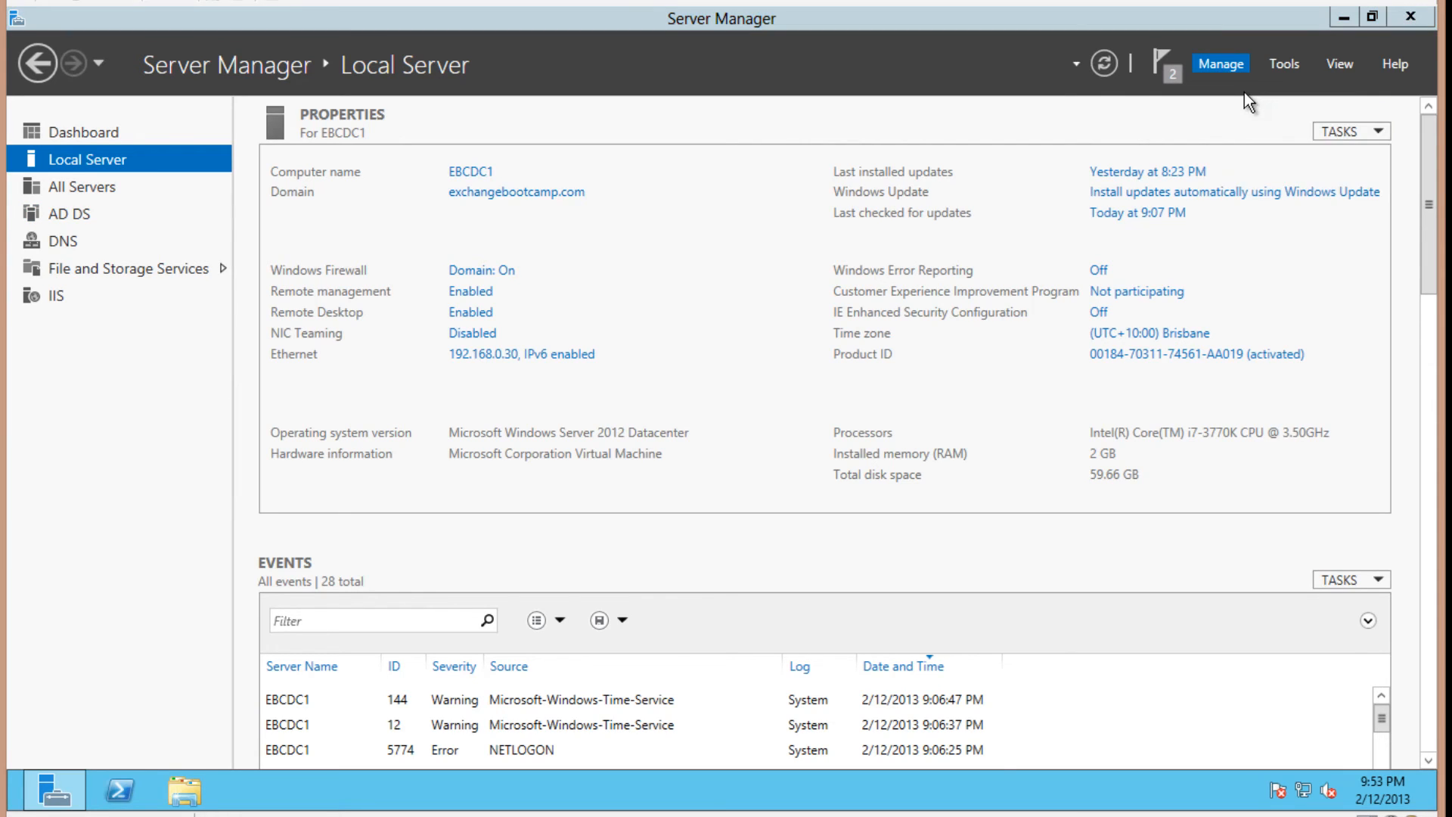
{"action": "left_click", "coordinate": [523, 384]}
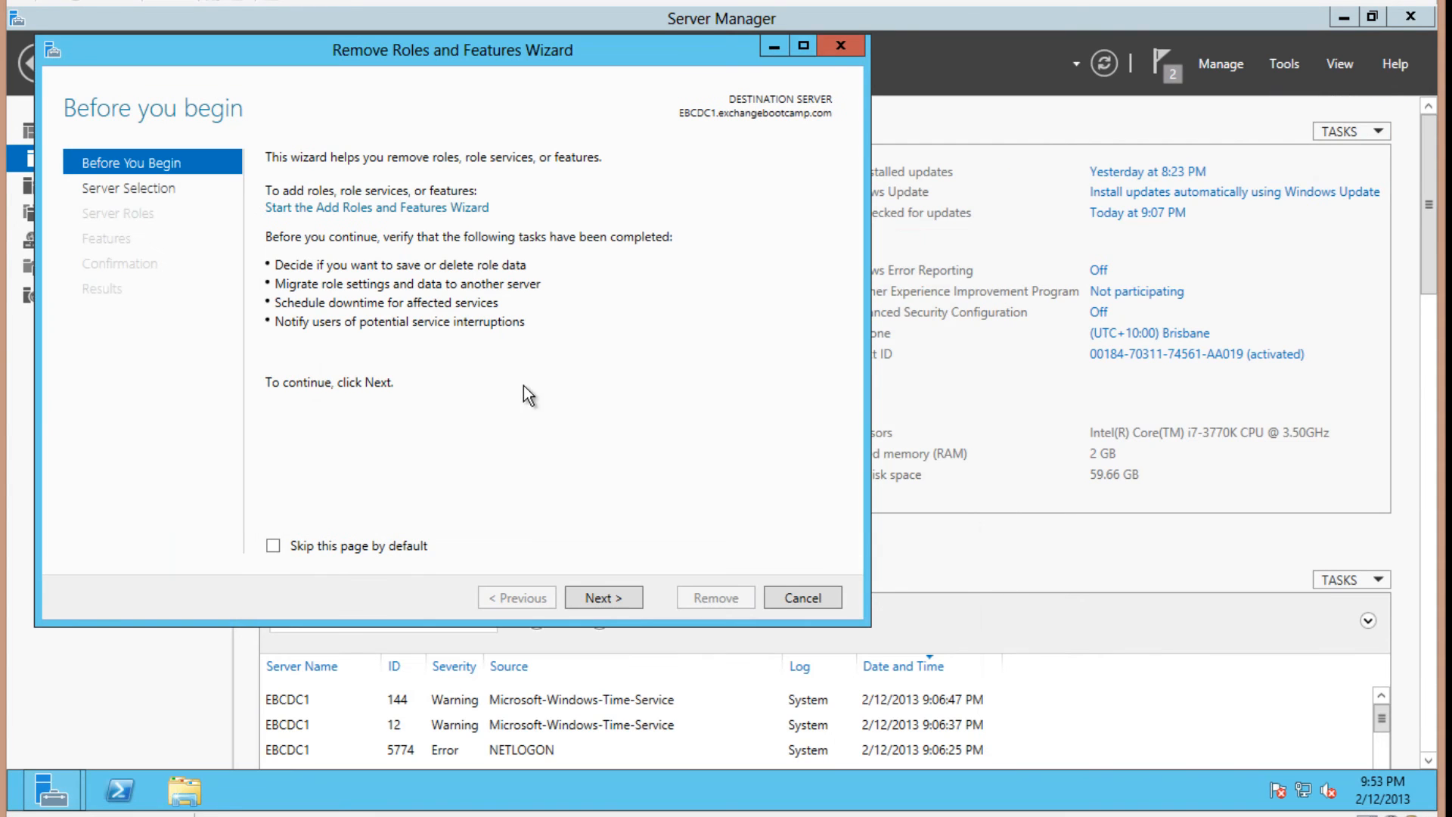
Cancel the Remove wizard and advance Add Roles and Features to Select server roles on EBCDC1
{"action": "left_click", "coordinate": [796, 596]}
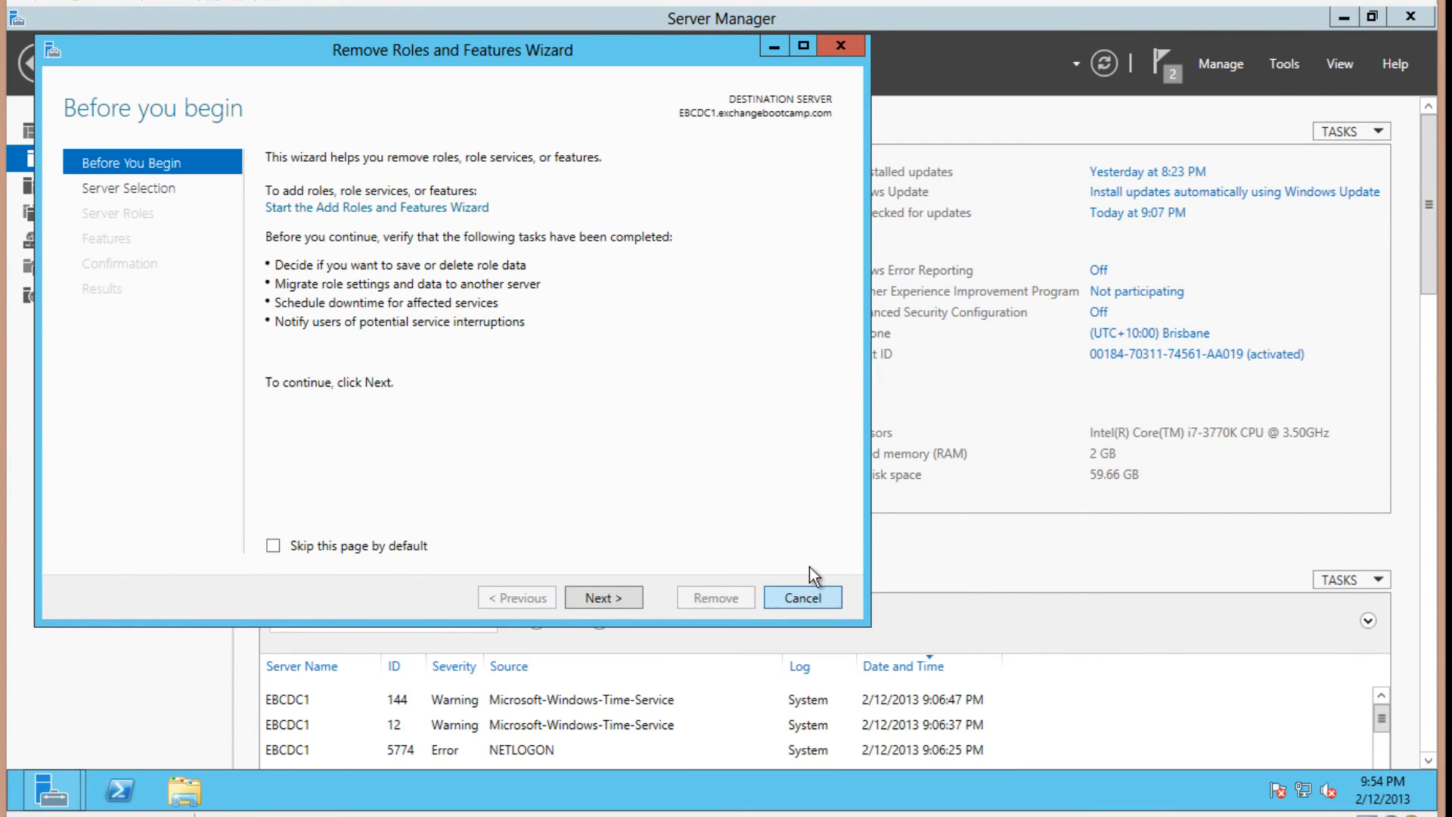
{"action": "left_click", "coordinate": [1217, 71]}
{"action": "left_click", "coordinate": [1231, 89]}
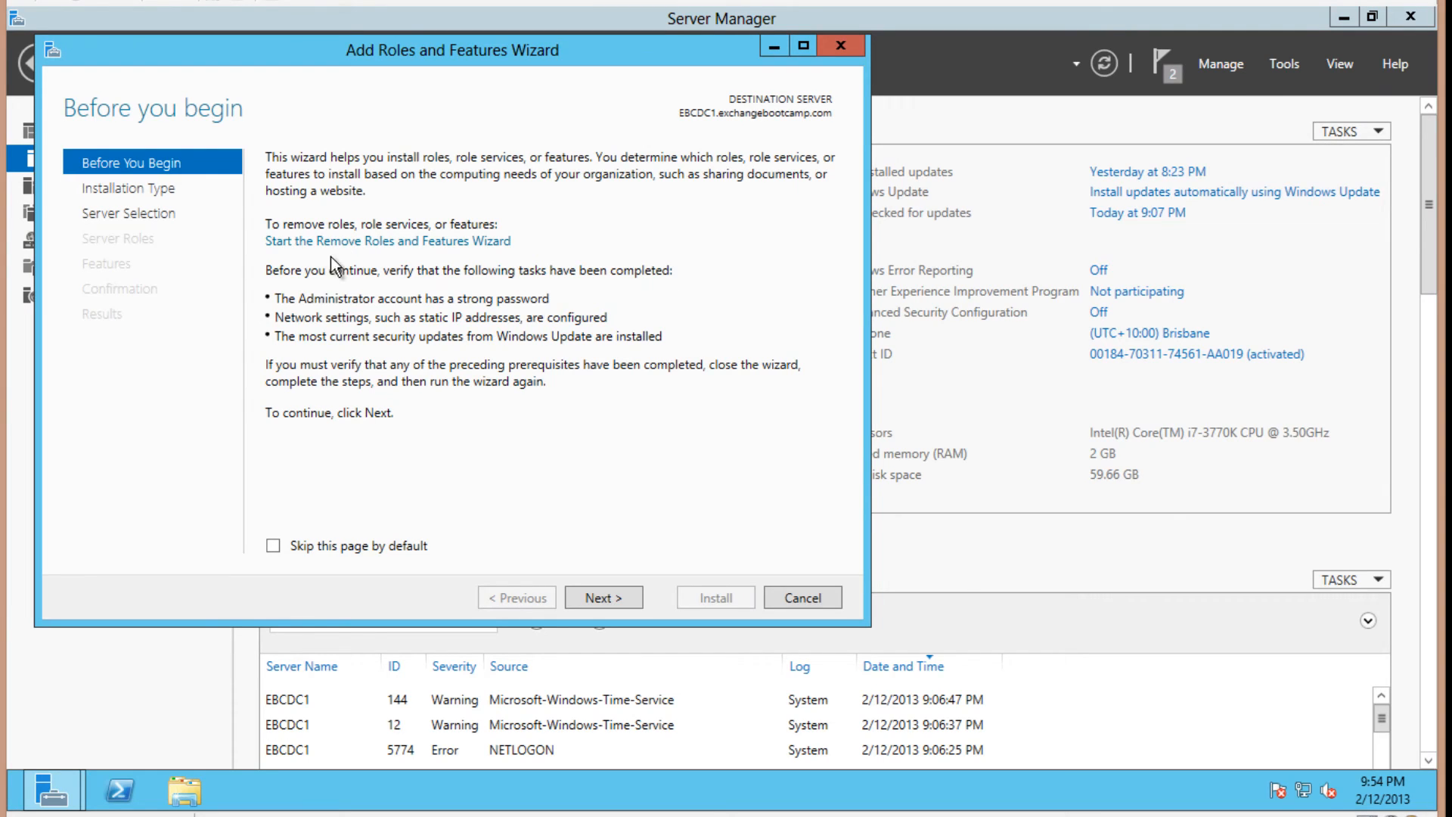
{"action": "left_click", "coordinate": [602, 598]}
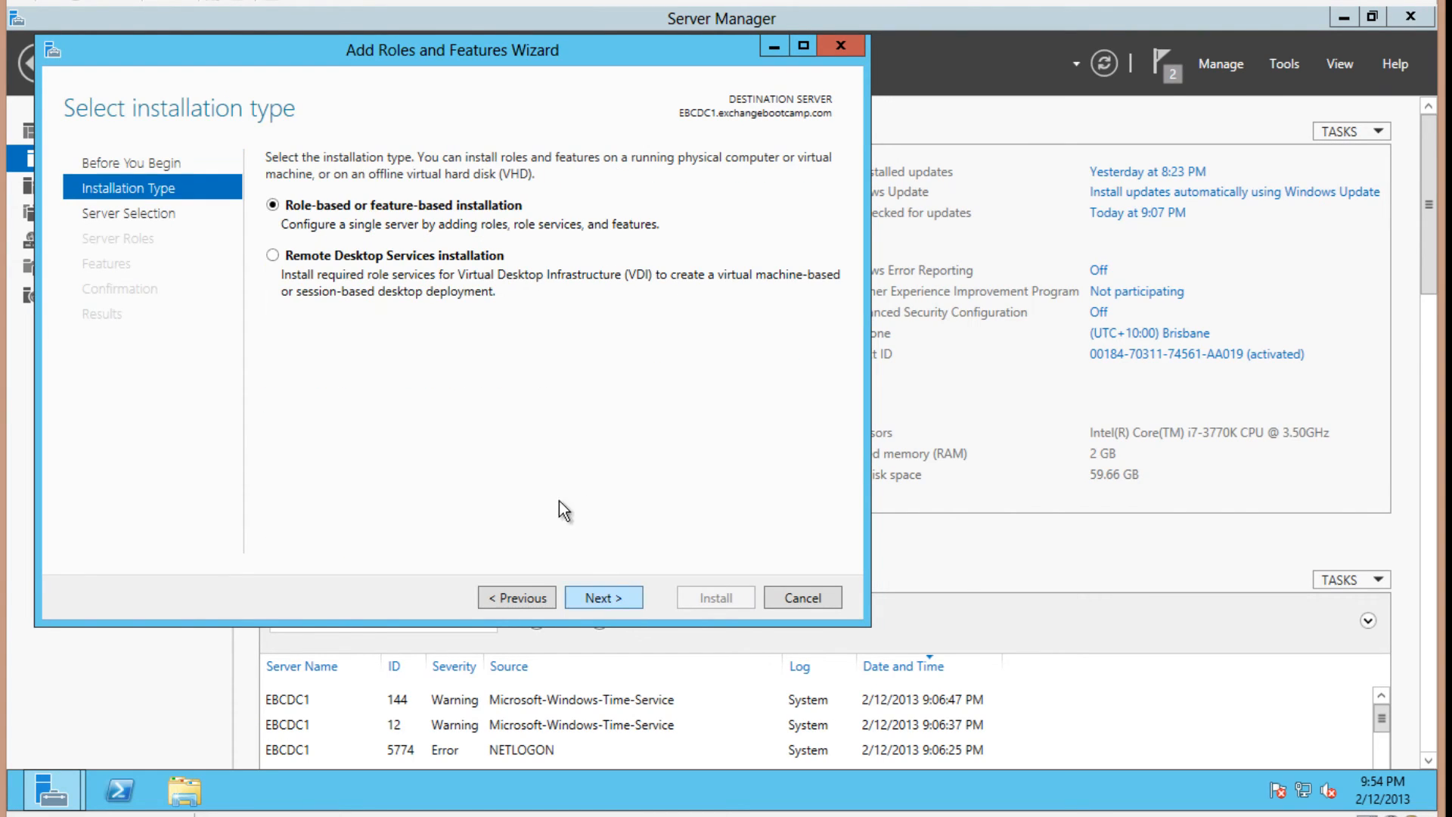
{"action": "left_click", "coordinate": [596, 599]}
{"action": "left_click", "coordinate": [596, 599]}
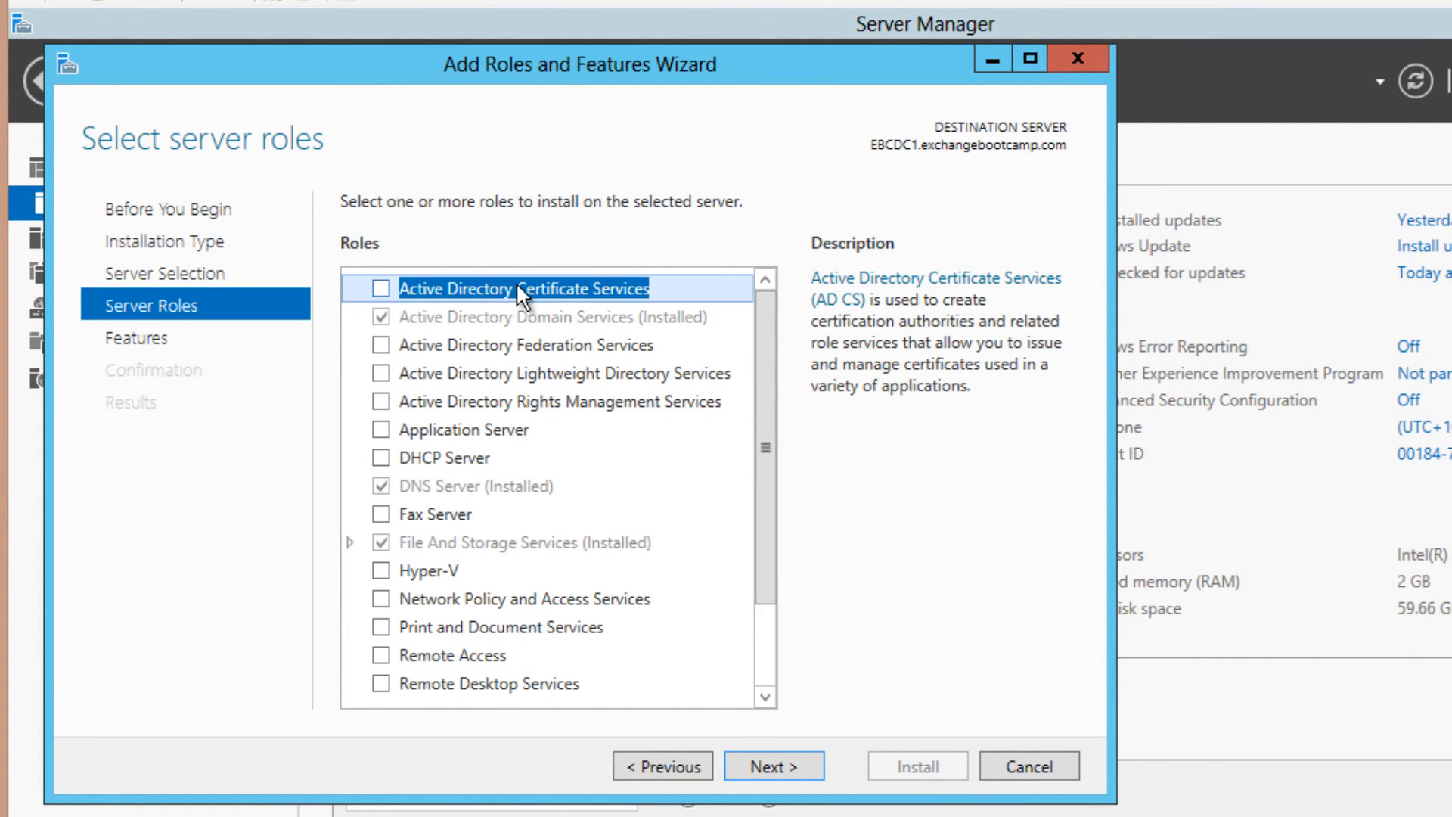
Select Active Directory Certificate Services with Certification Authority and Web Enrollment role services and their tools
{"action": "left_click", "coordinate": [382, 288]}
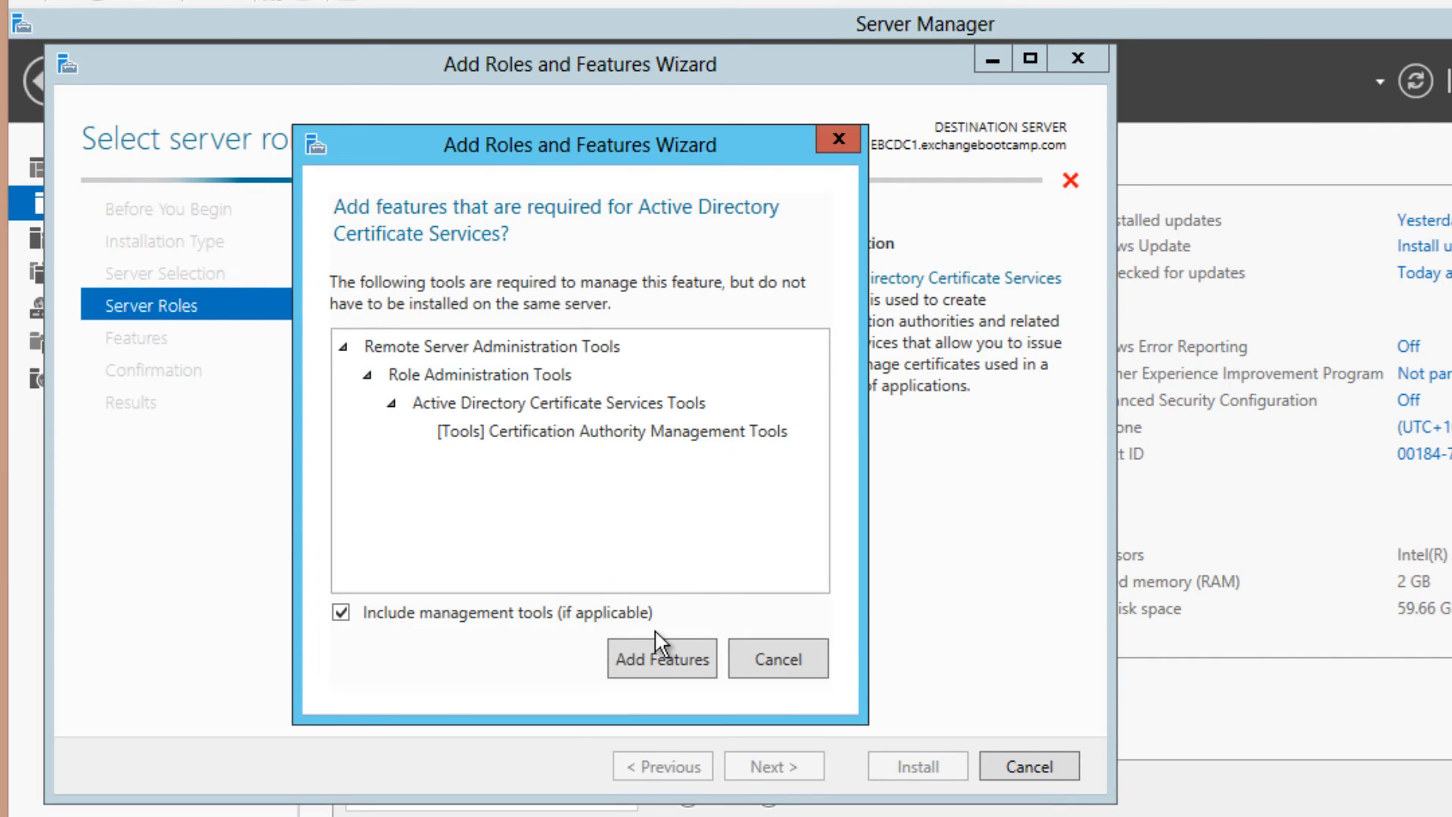
{"action": "left_click", "coordinate": [659, 661]}
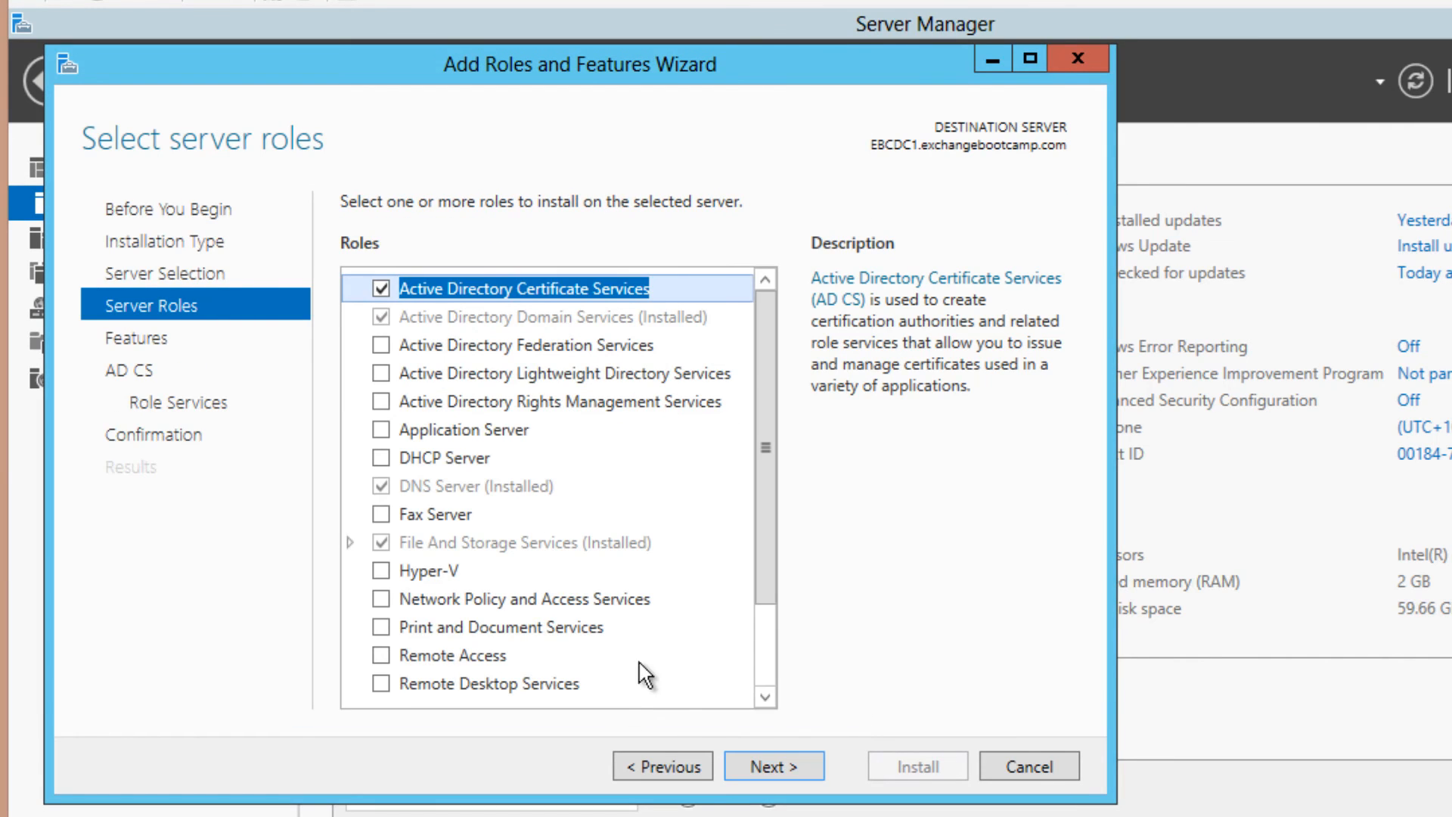
{"action": "left_click", "coordinate": [764, 766]}
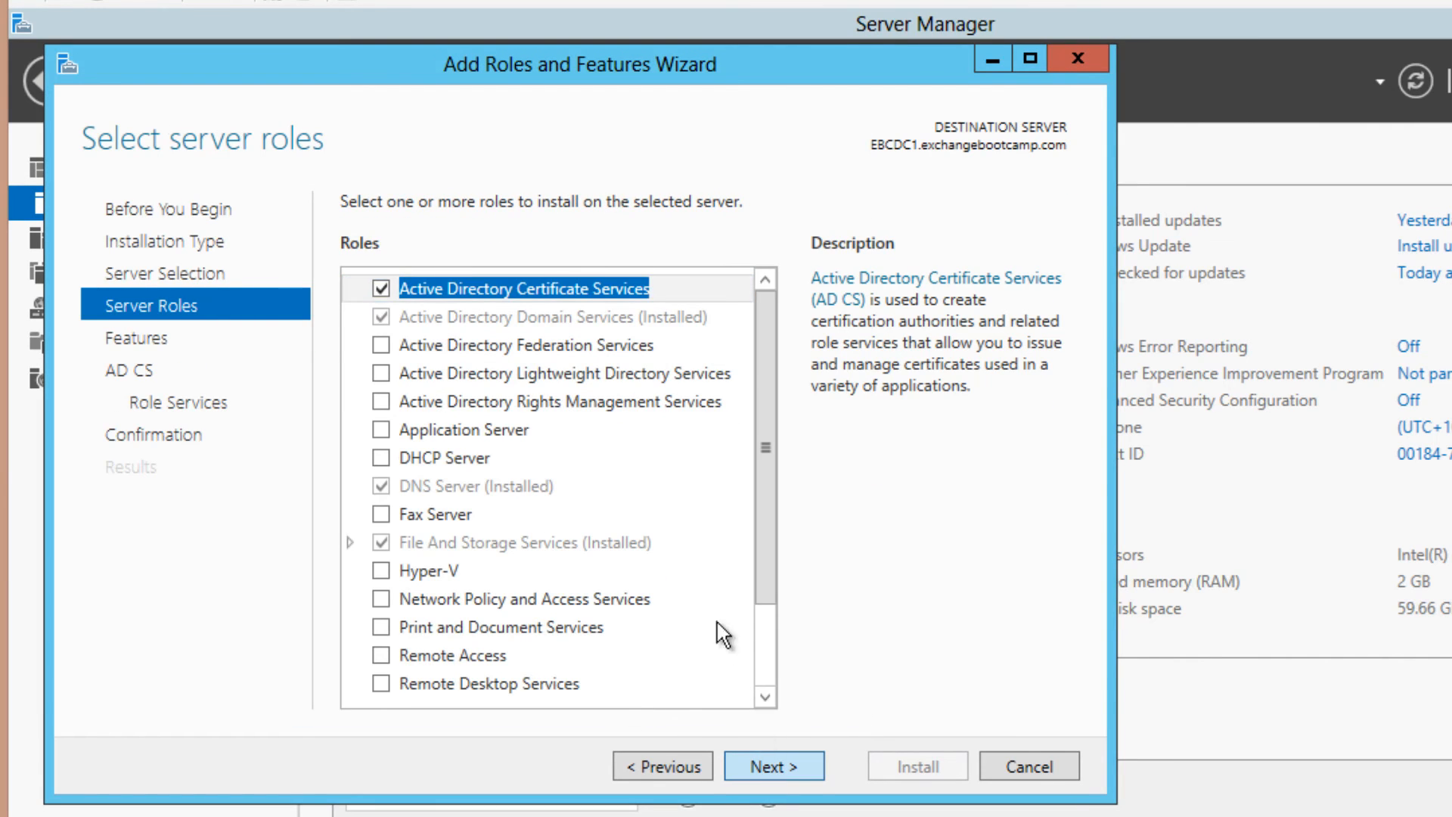
{"action": "left_click", "coordinate": [764, 753]}
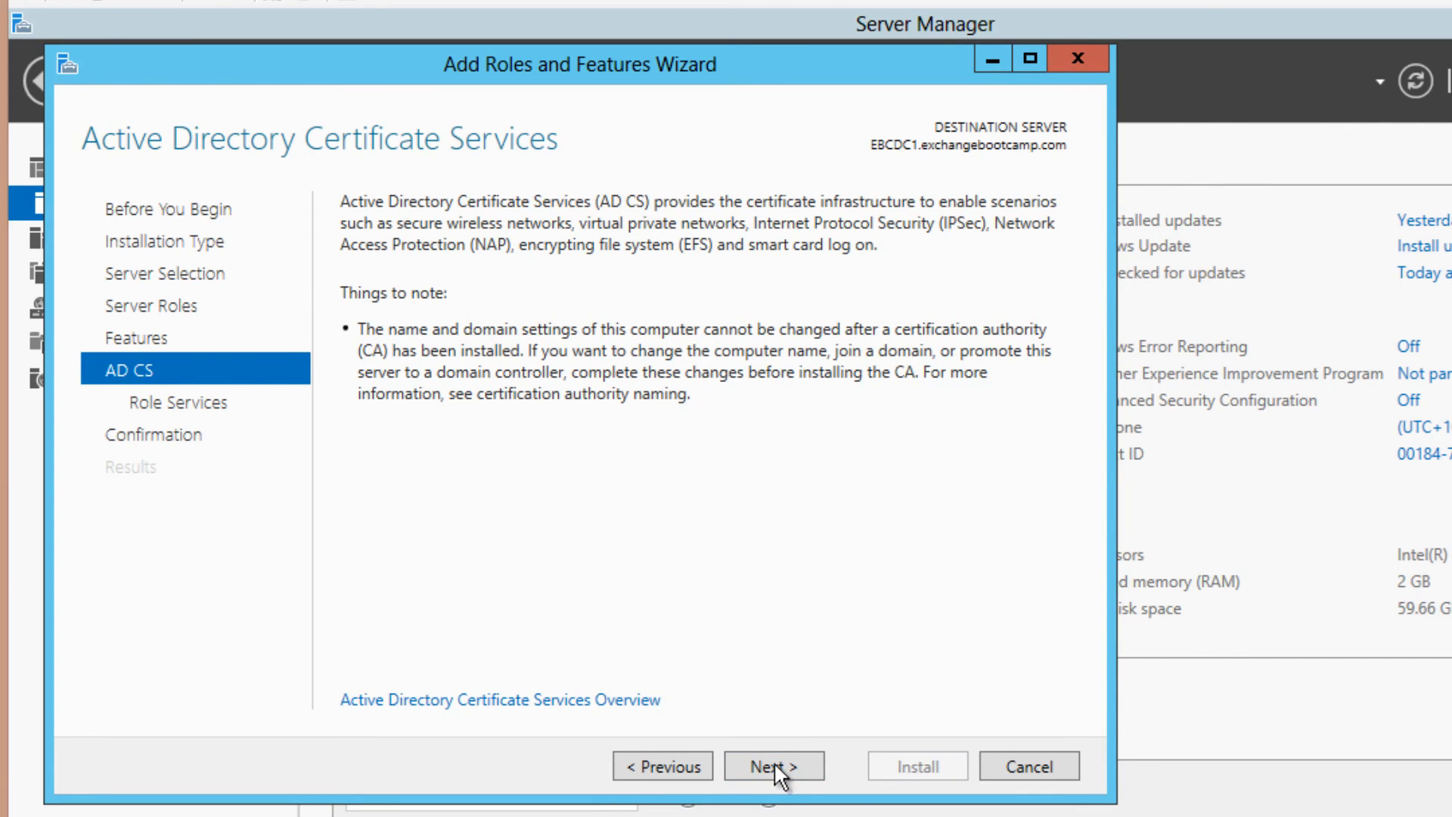
{"action": "left_click", "coordinate": [774, 764]}
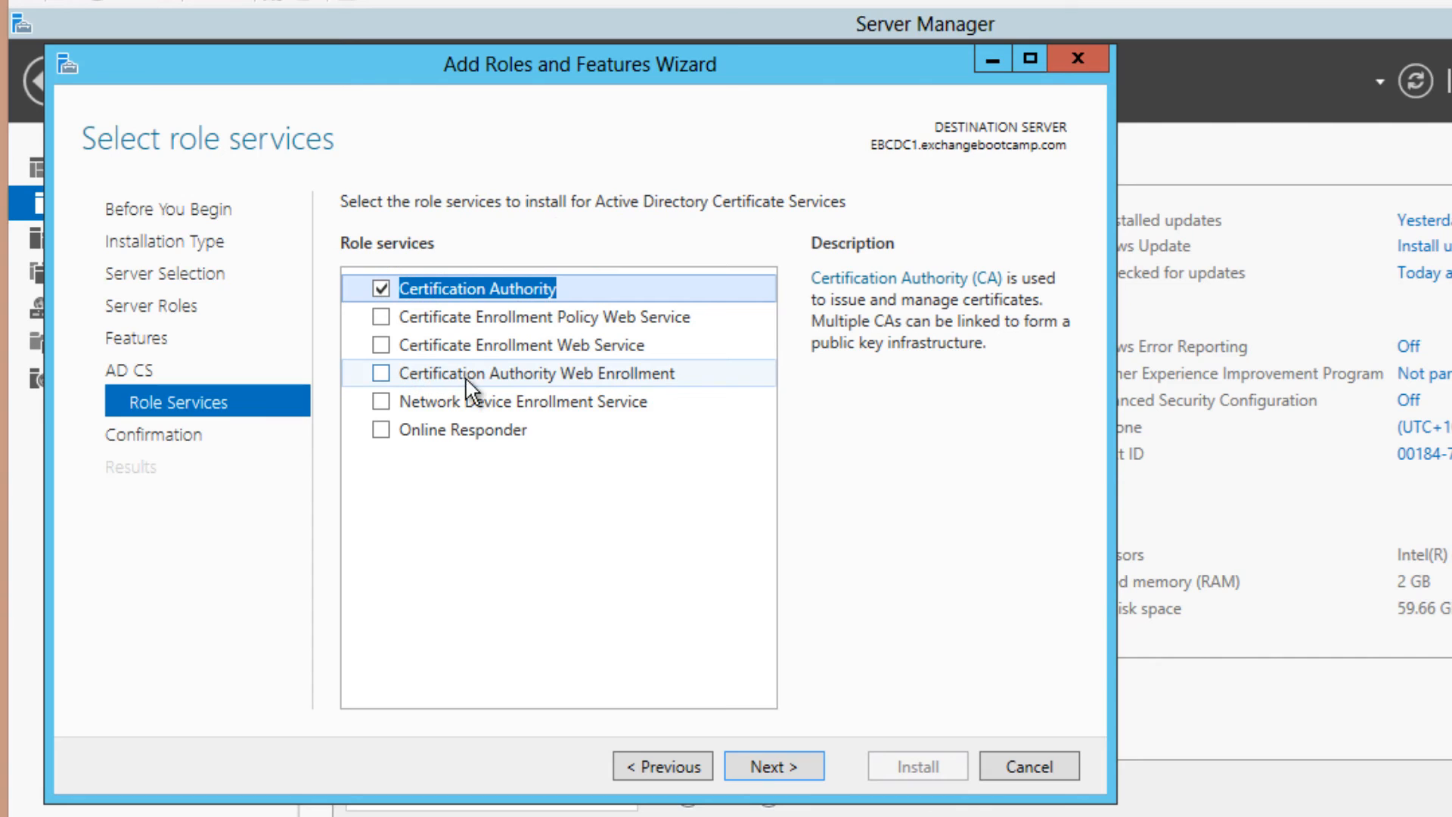
{"action": "left_click", "coordinate": [564, 378]}
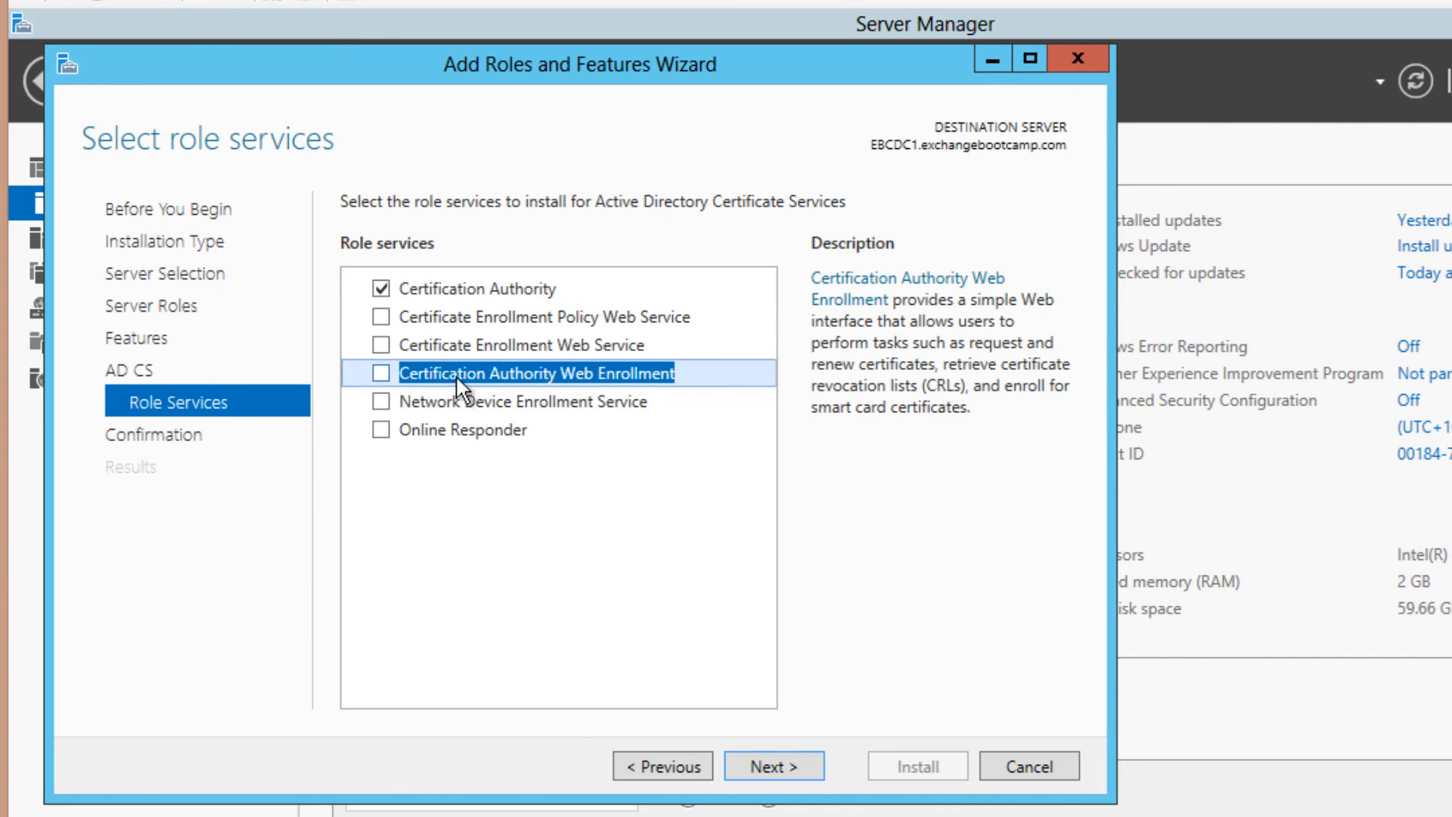
{"action": "left_click", "coordinate": [380, 375]}
{"action": "left_click", "coordinate": [774, 763]}
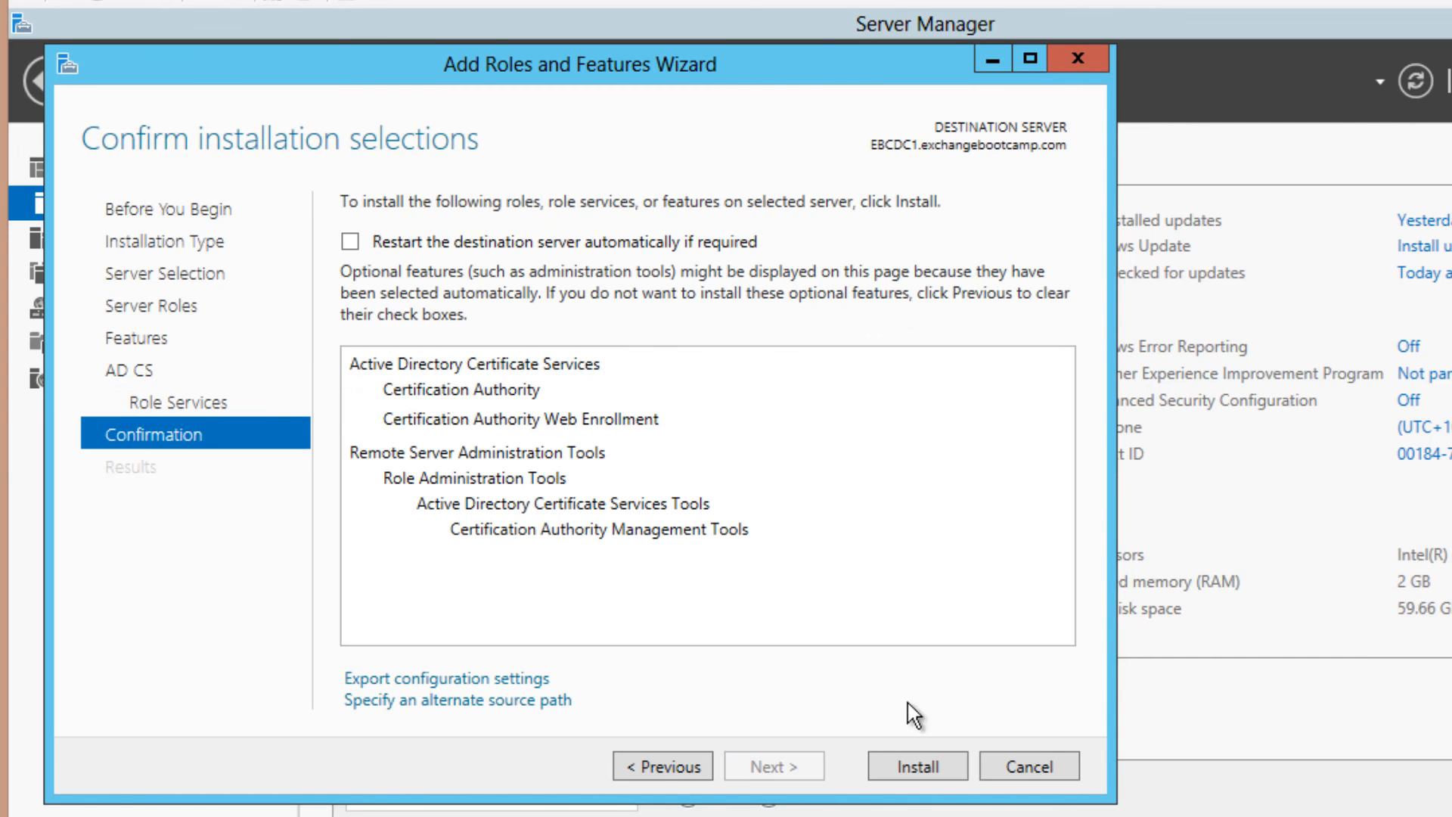
Allow automatic restart of EBCDC1 and install Certification Authority and Web Enrollment
{"action": "left_click", "coordinate": [374, 253]}
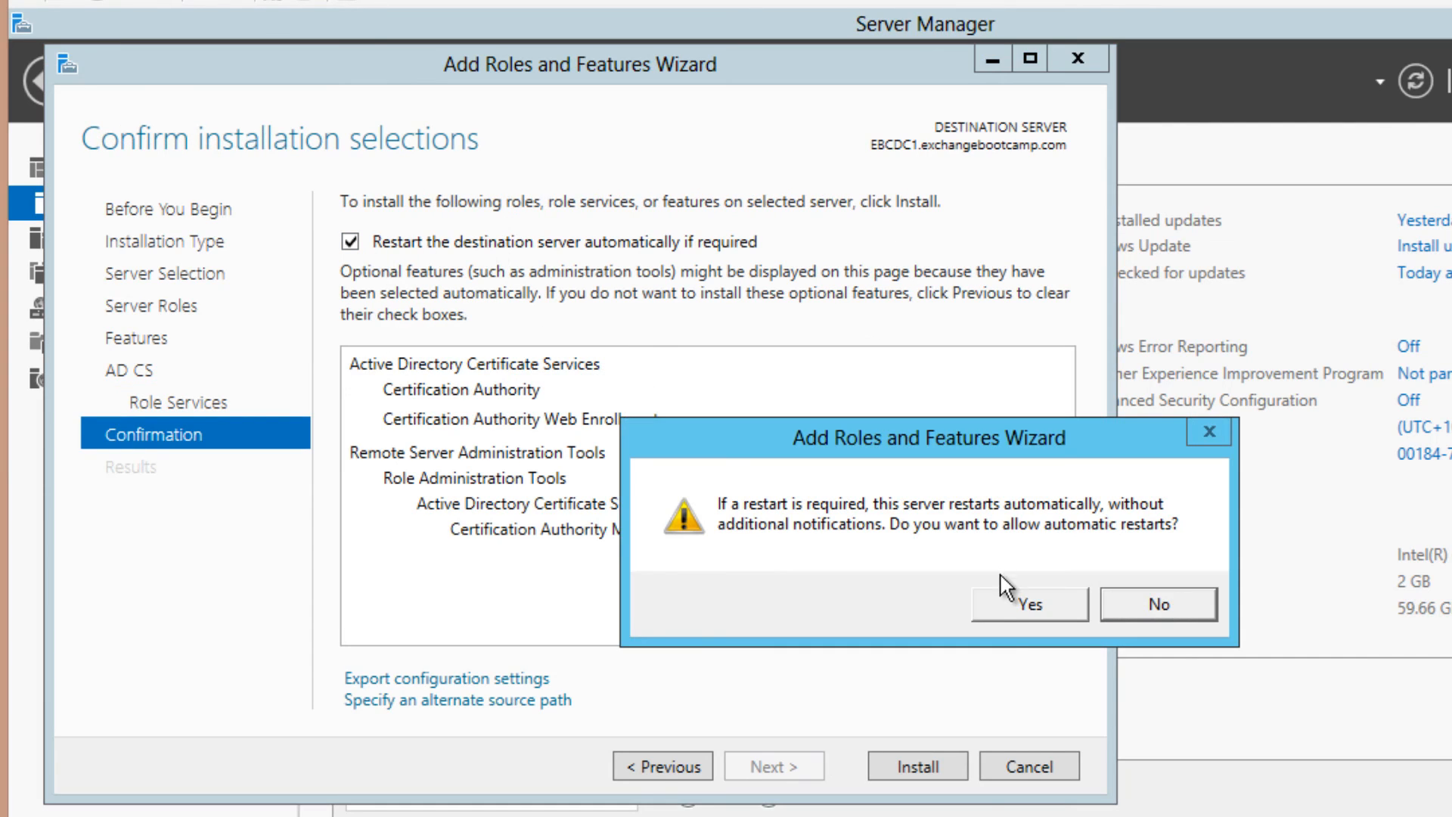
{"action": "left_click", "coordinate": [1021, 605]}
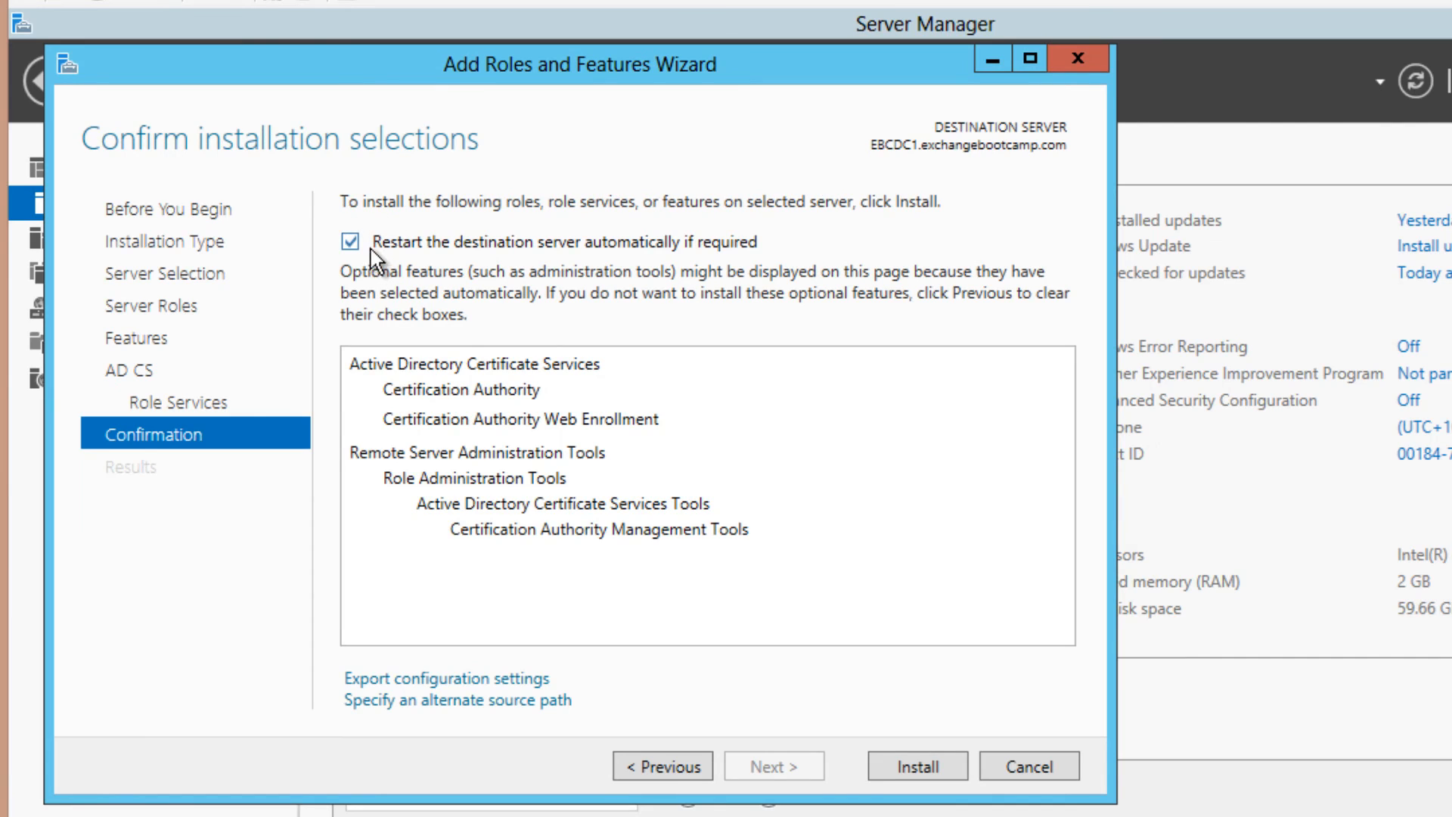
{"action": "left_click", "coordinate": [912, 768]}
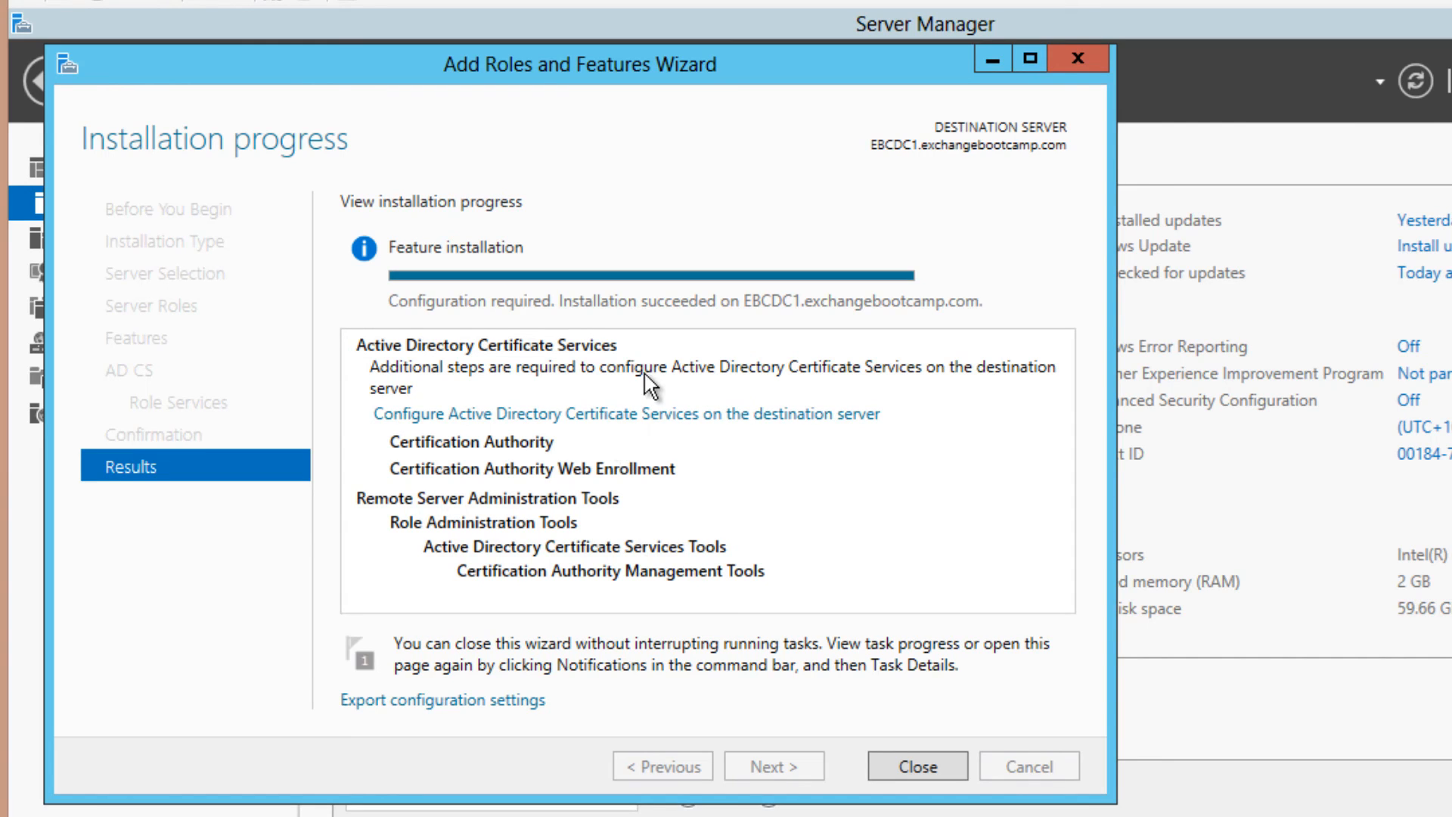
Start AD CS configuration with the administrator credentials, selecting Certification Authority and Web Enrollment
{"action": "left_click", "coordinate": [605, 414]}
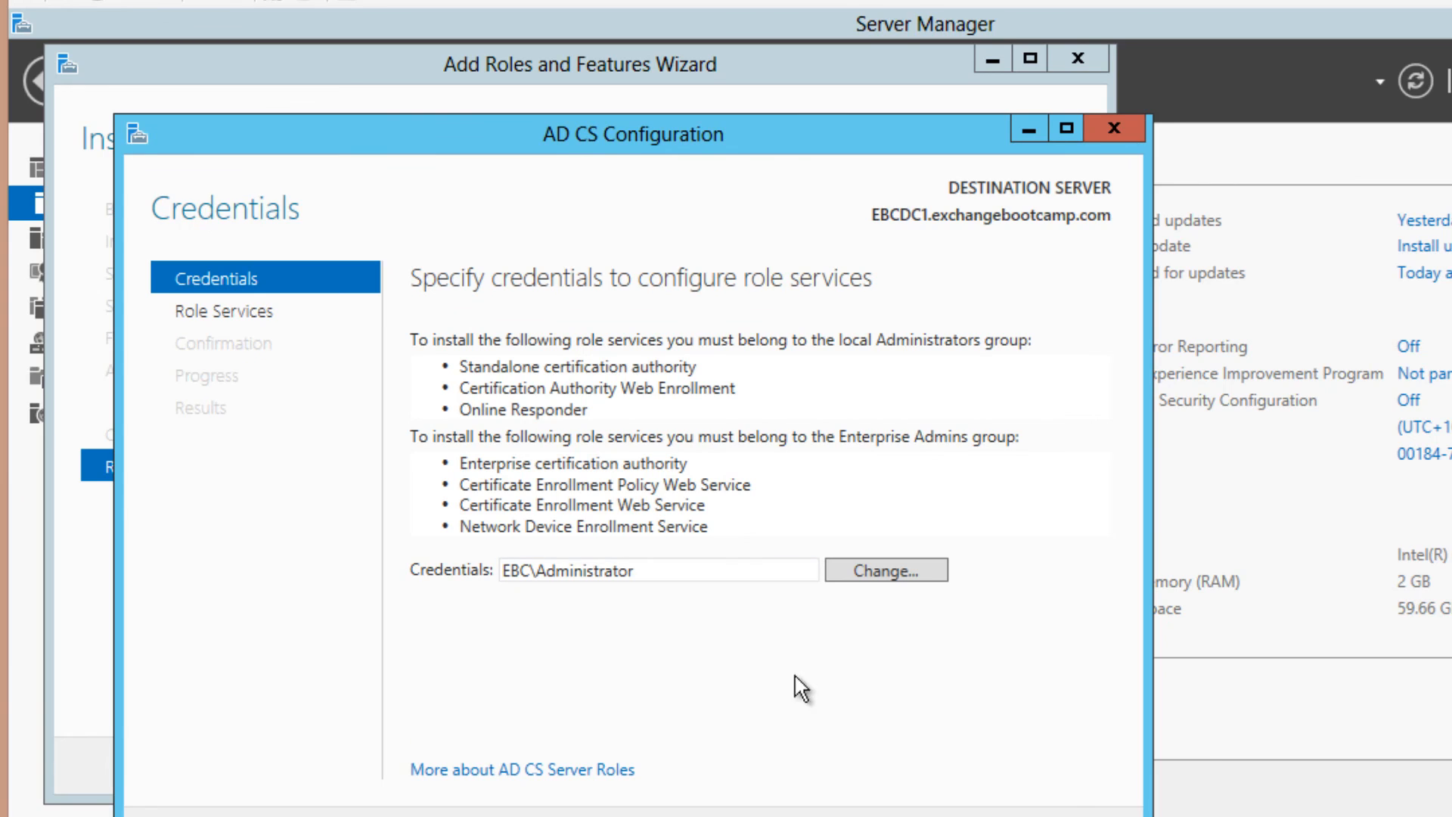
{"action": "left_click", "coordinate": [832, 796]}
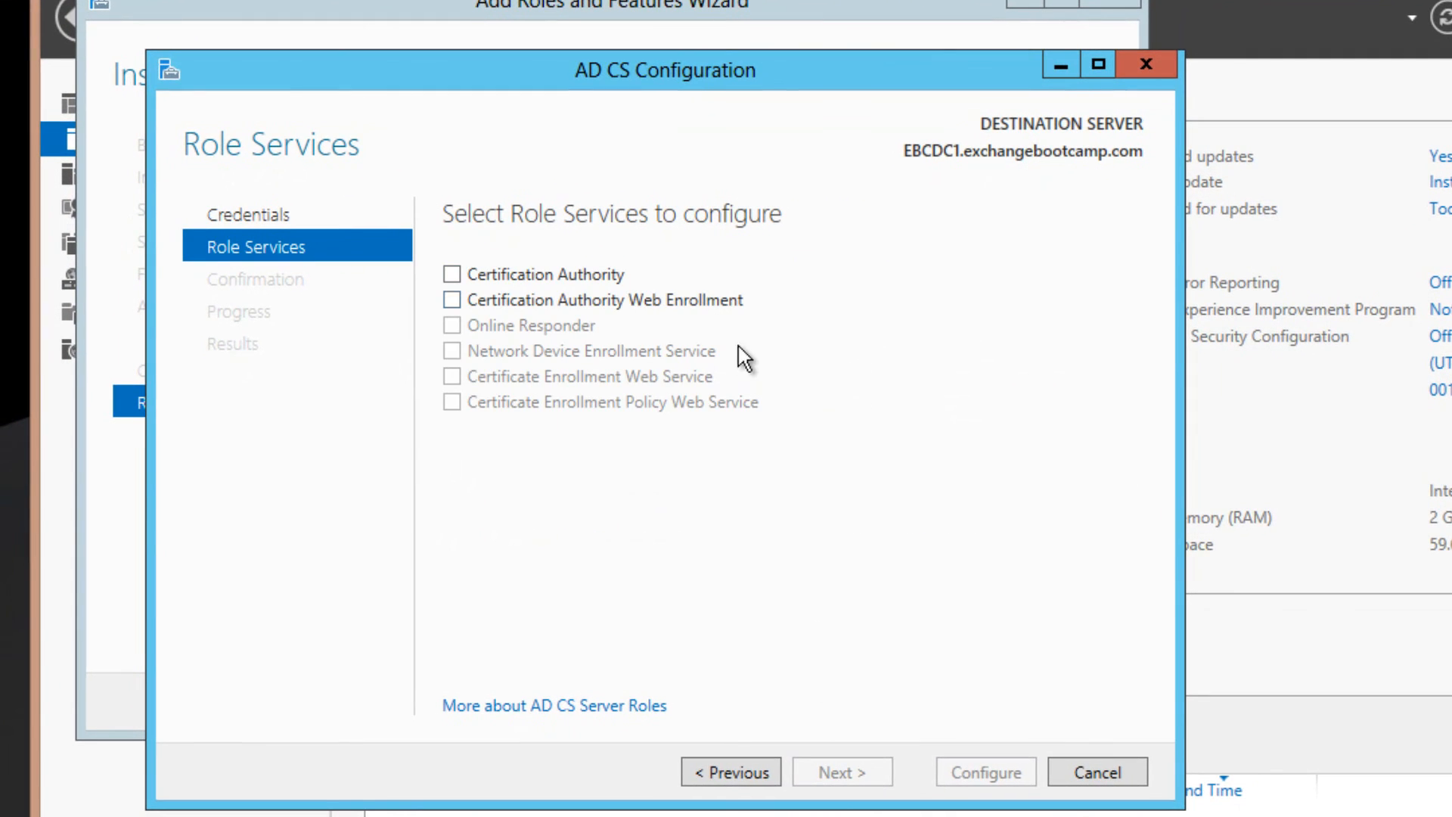
{"action": "left_click", "coordinate": [547, 283]}
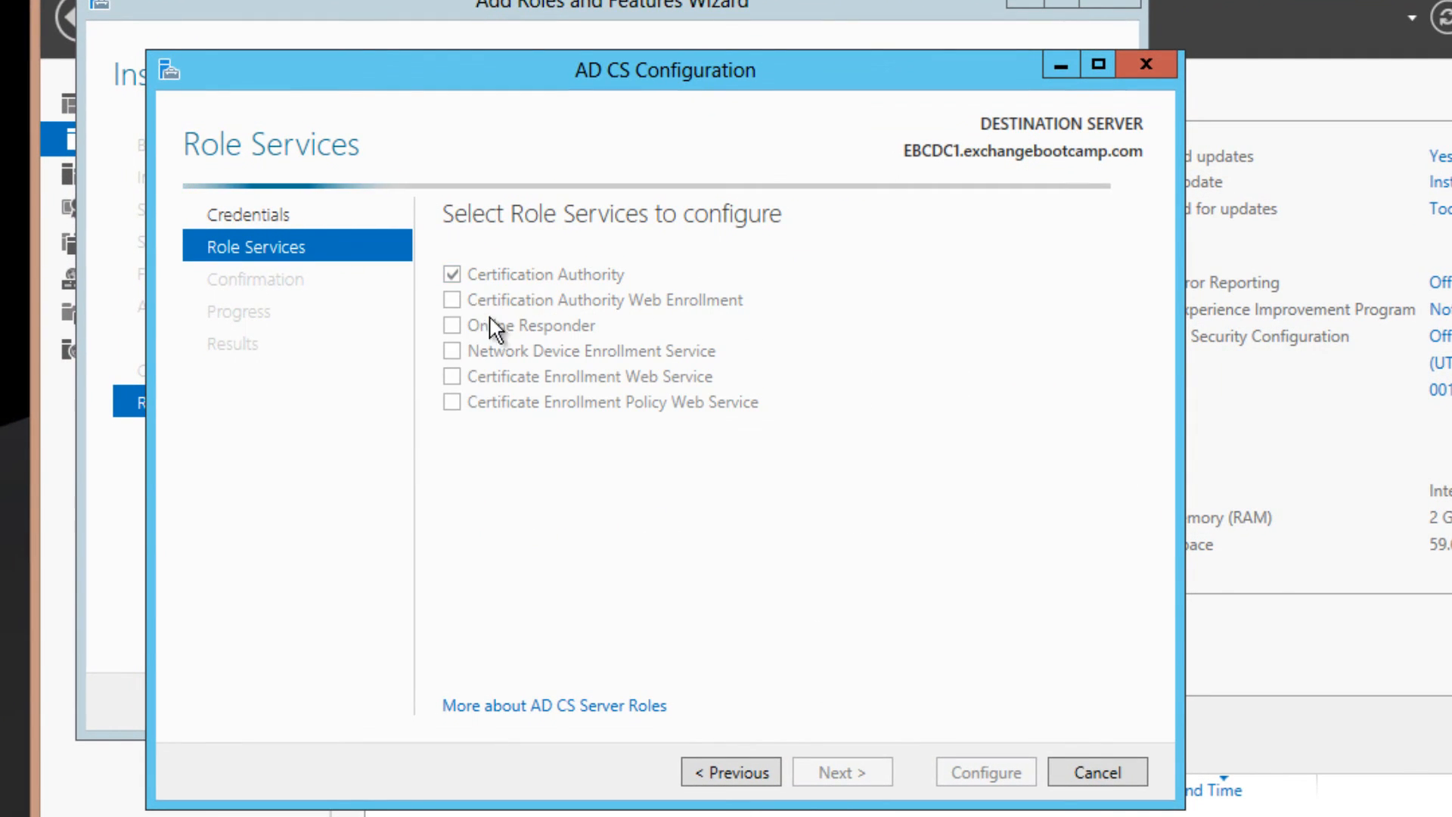
{"action": "left_click", "coordinate": [457, 298]}
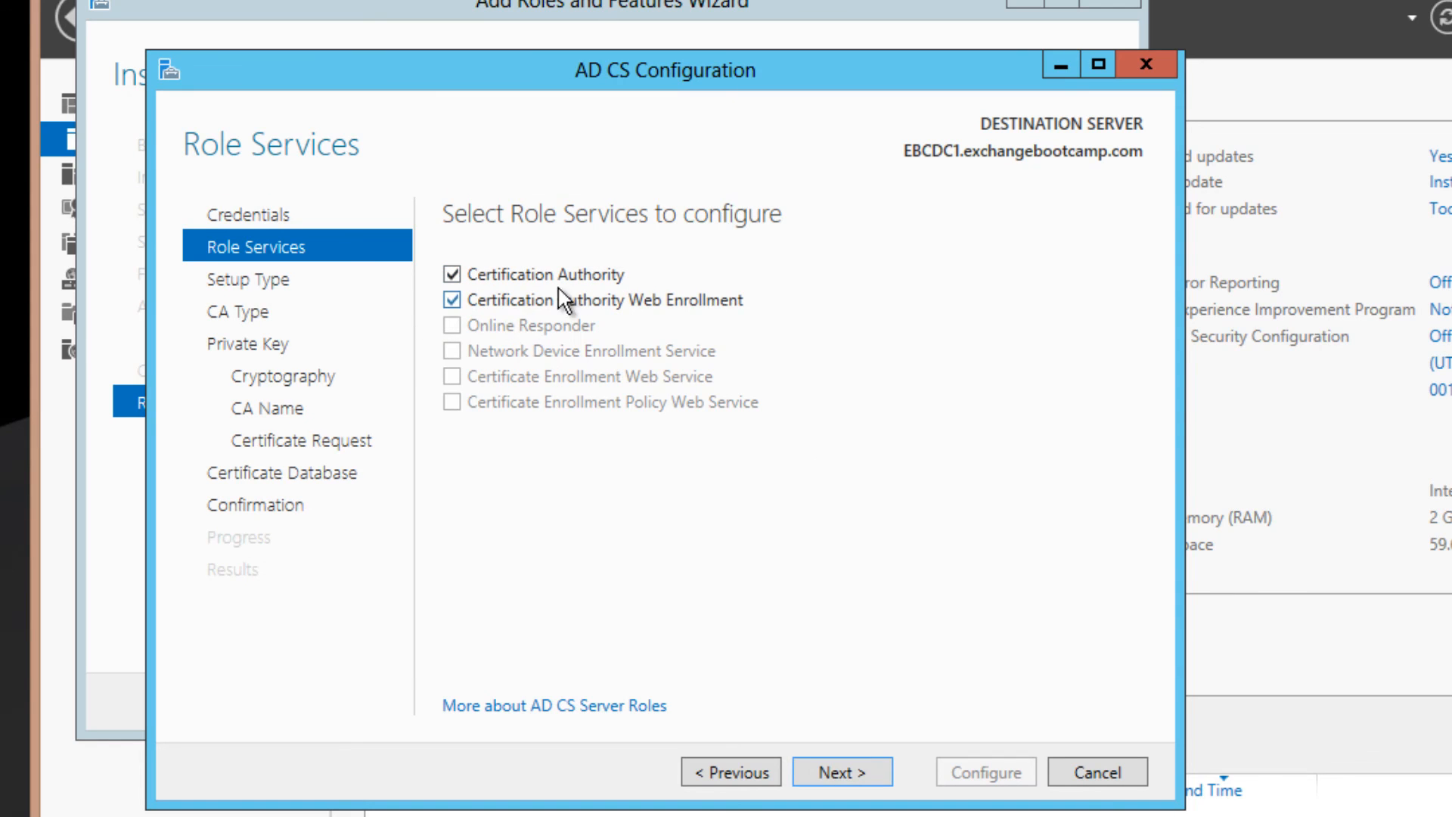
{"action": "left_click", "coordinate": [841, 765]}
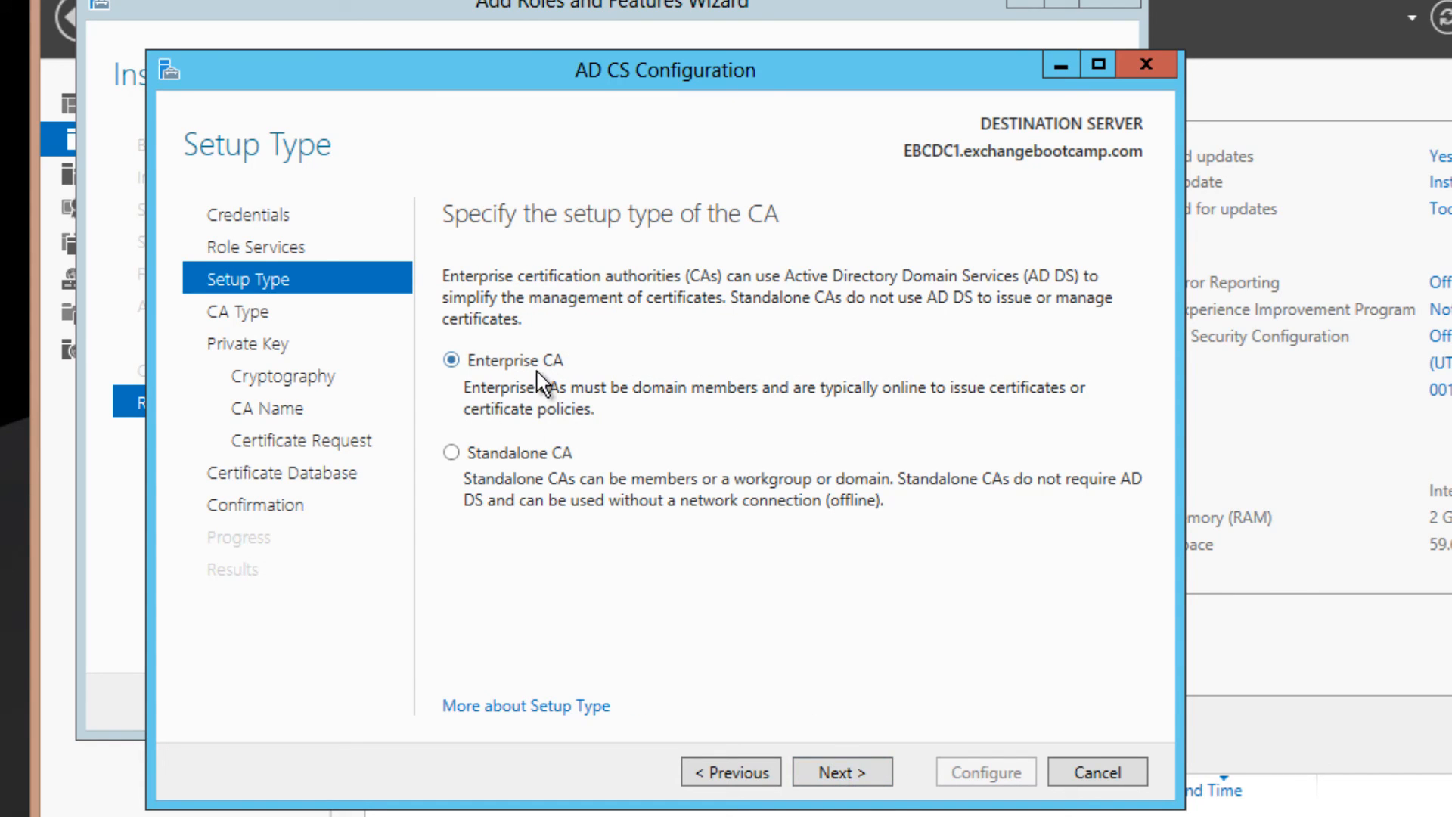
Set the CA as an Enterprise Root CA that creates a new private key
{"action": "left_click", "coordinate": [850, 772]}
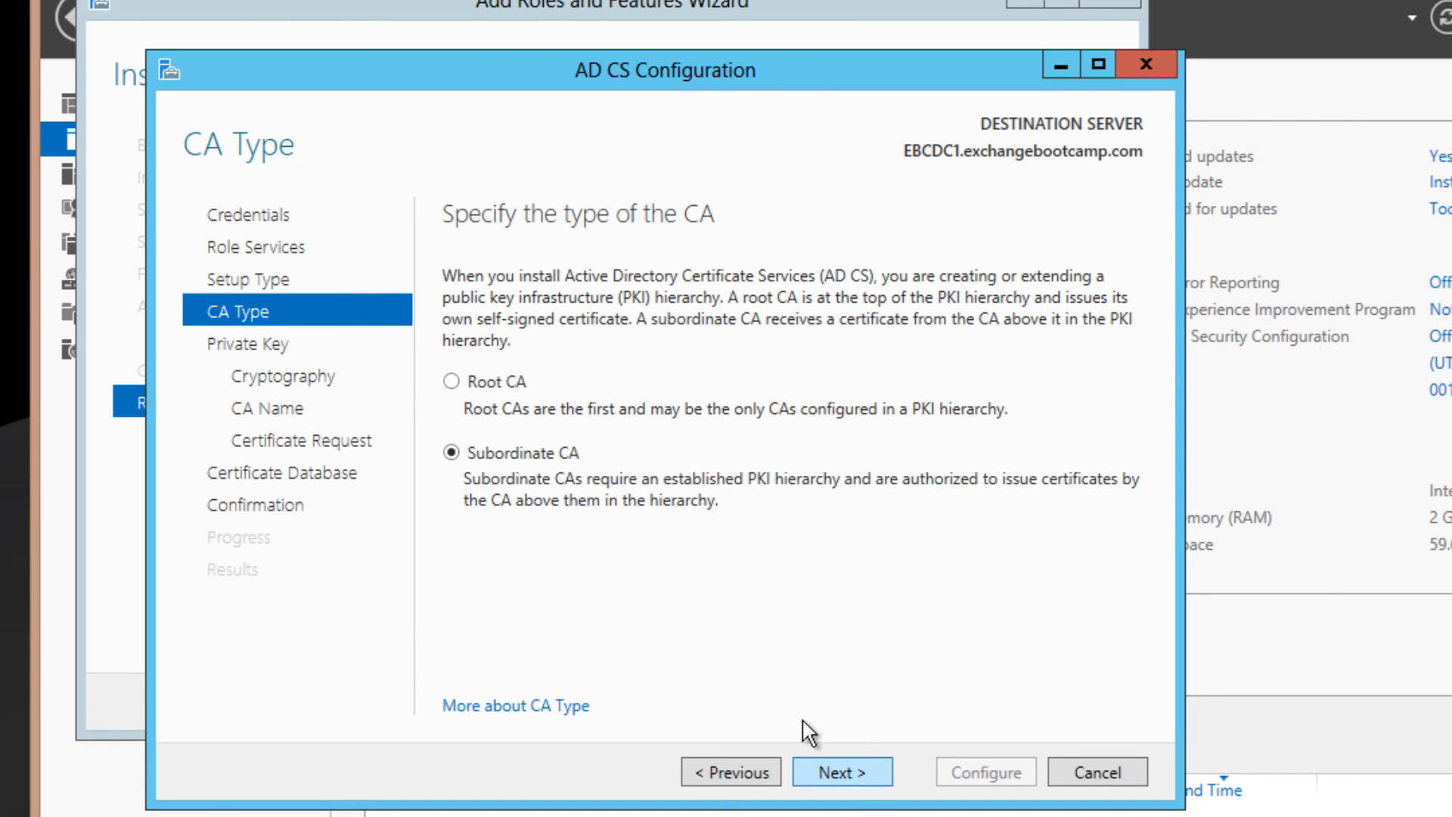
{"action": "left_click", "coordinate": [495, 381]}
{"action": "left_click", "coordinate": [835, 776]}
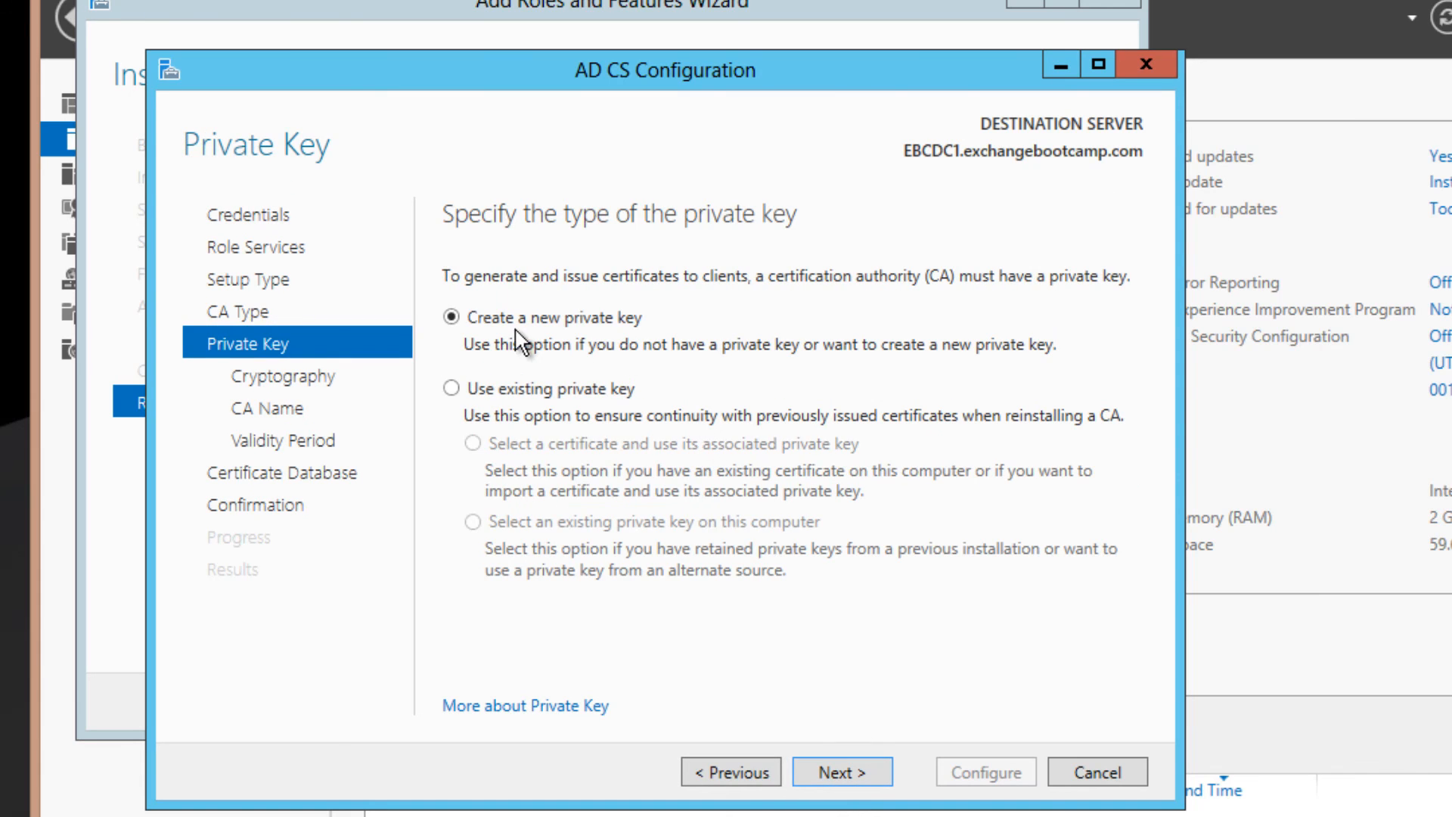
{"action": "left_click", "coordinate": [843, 777]}
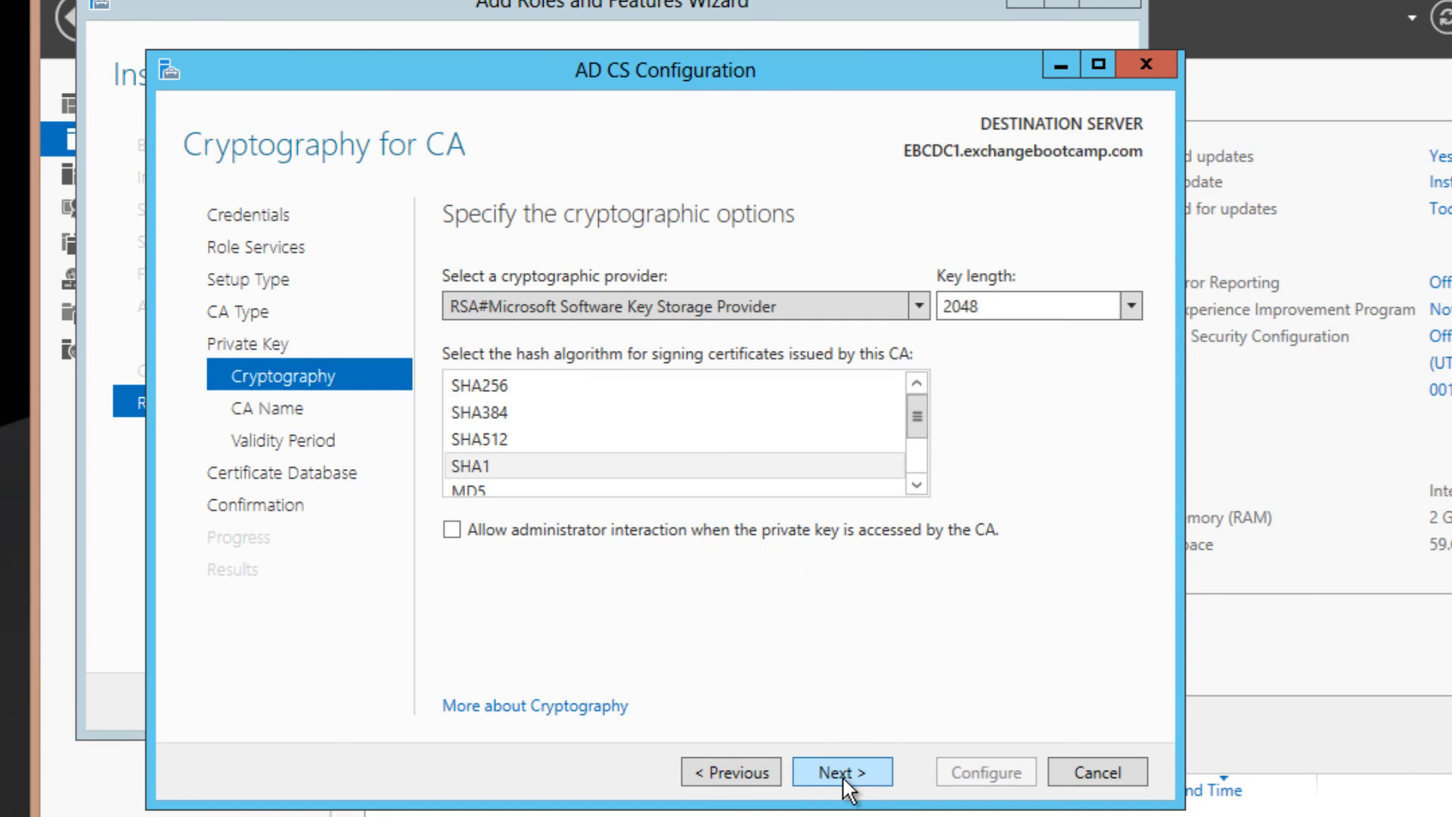
Accept default cryptography, CA name and database settings, apply the configuration, and close both wizards
{"action": "left_click", "coordinate": [840, 773]}
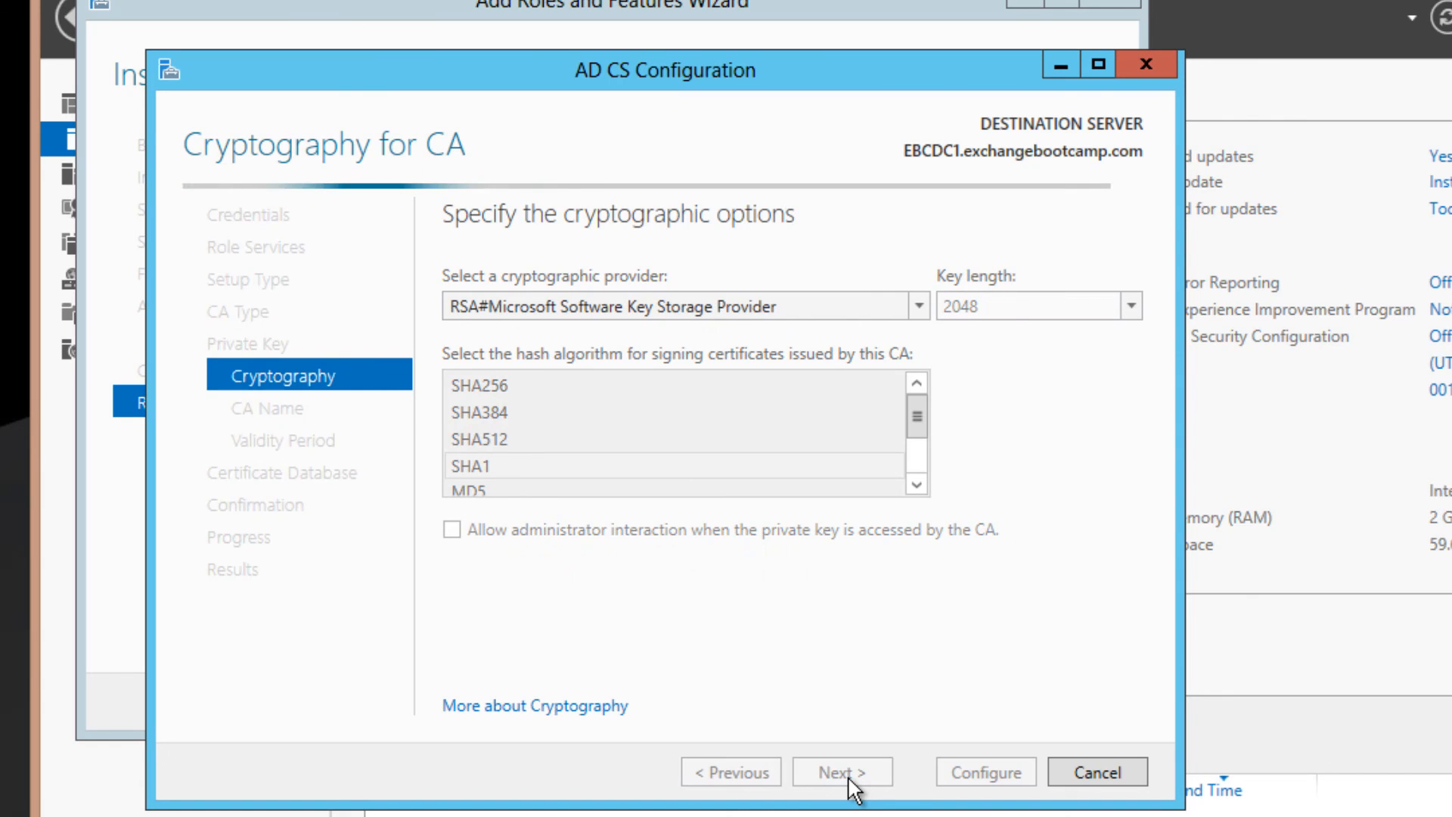
{"action": "left_click", "coordinate": [849, 782]}
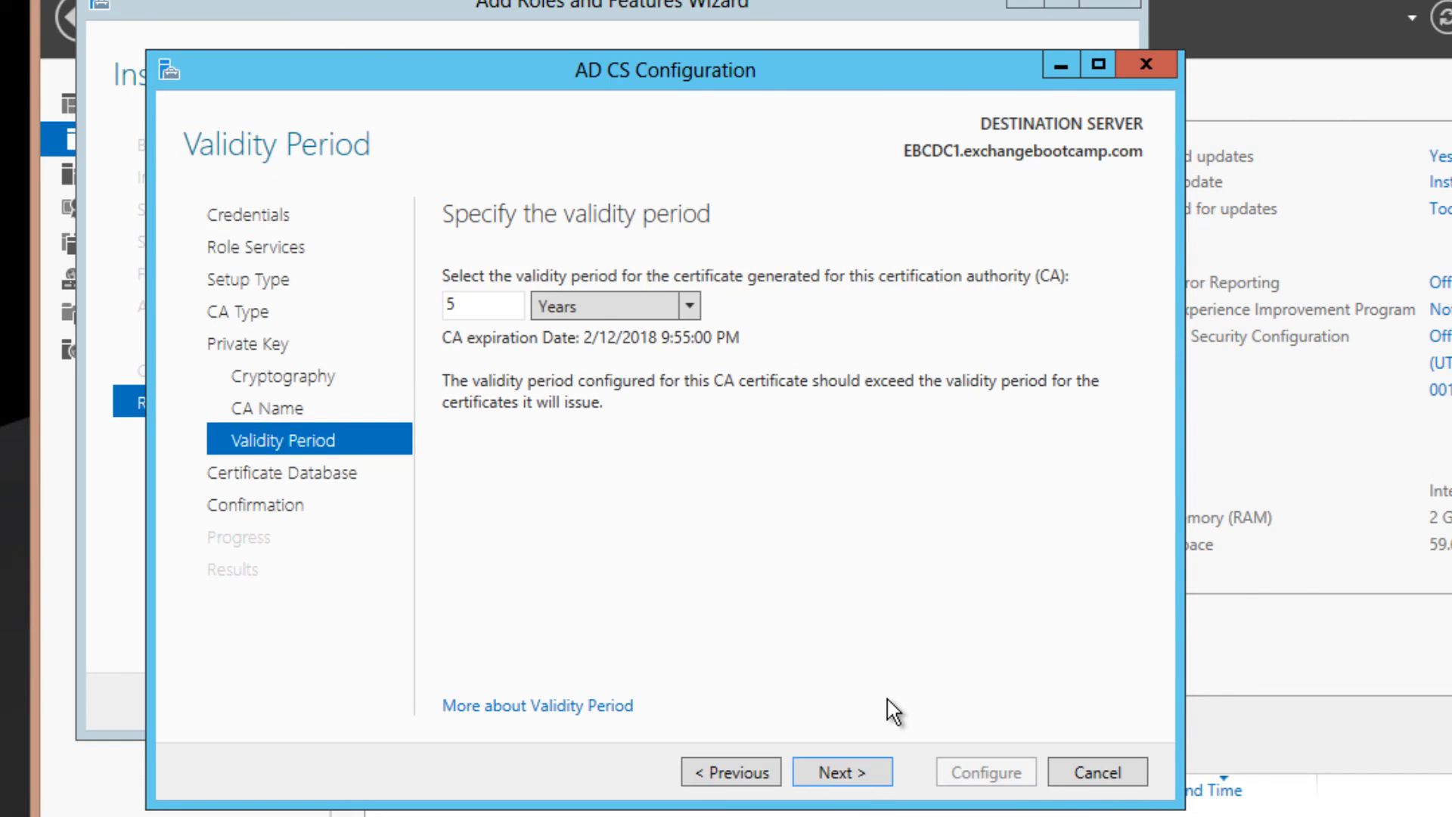
{"action": "left_click", "coordinate": [852, 768]}
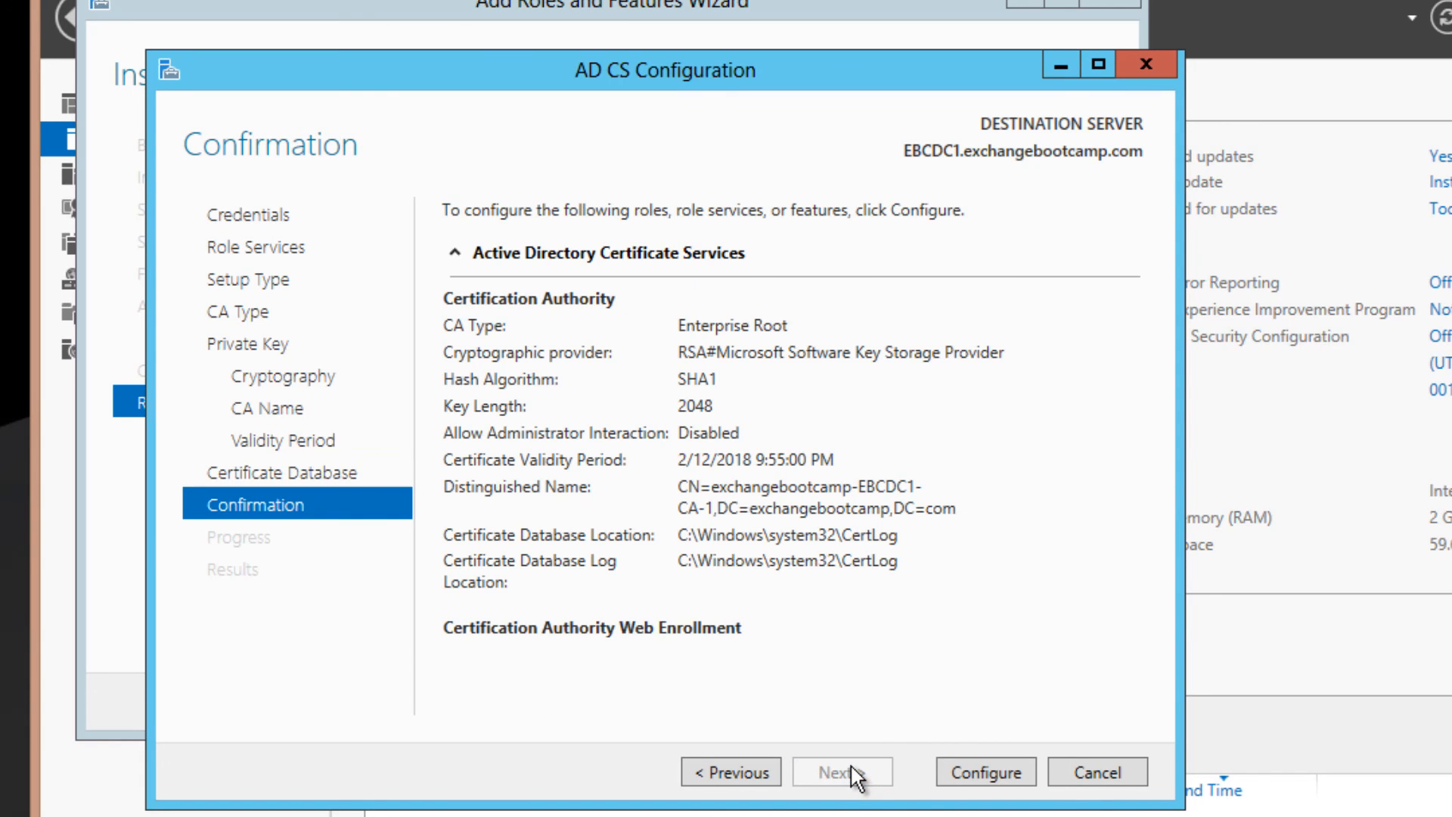
{"action": "left_click", "coordinate": [983, 769]}
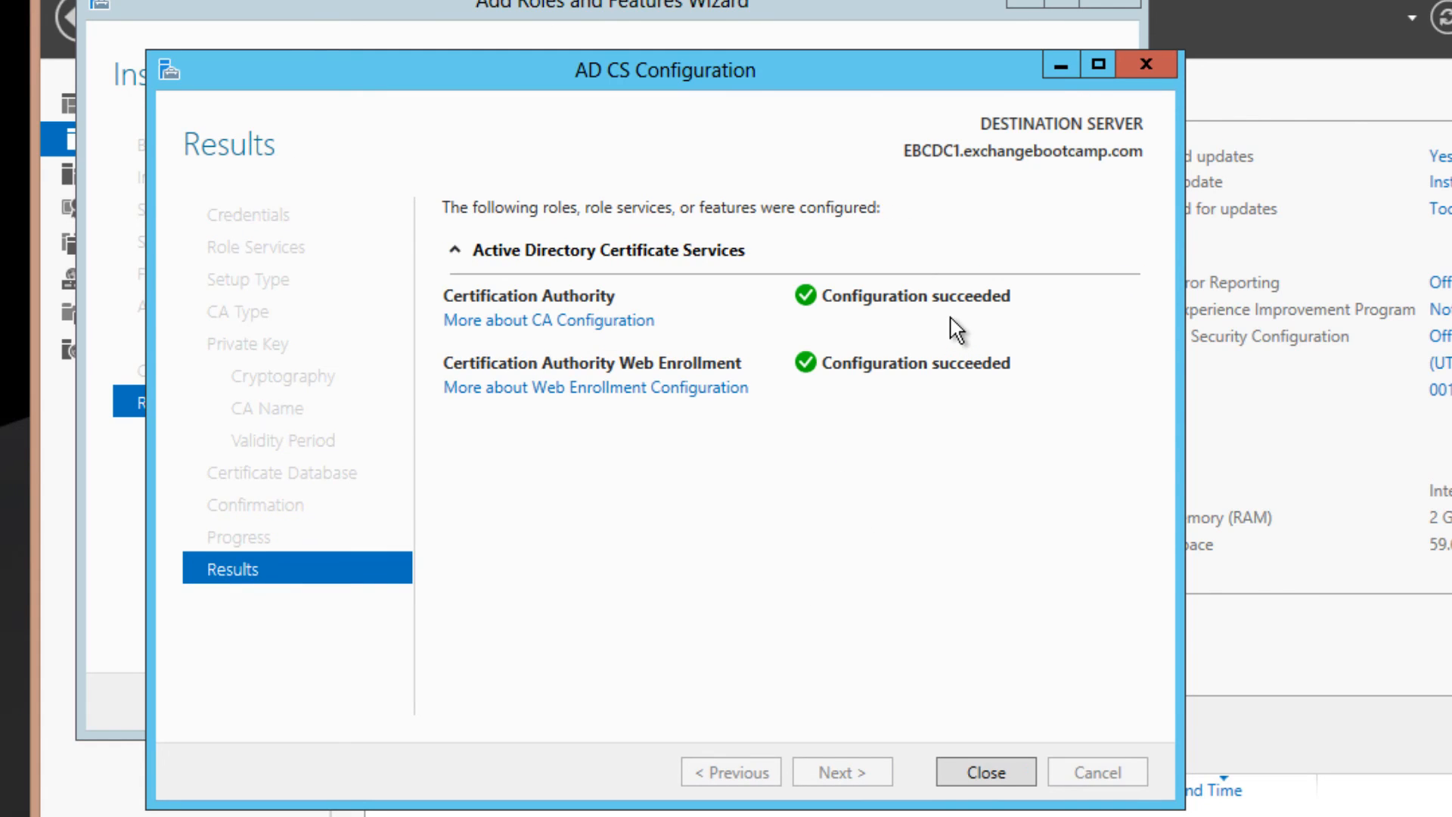
{"action": "left_click", "coordinate": [983, 770]}
{"action": "left_click", "coordinate": [949, 703]}
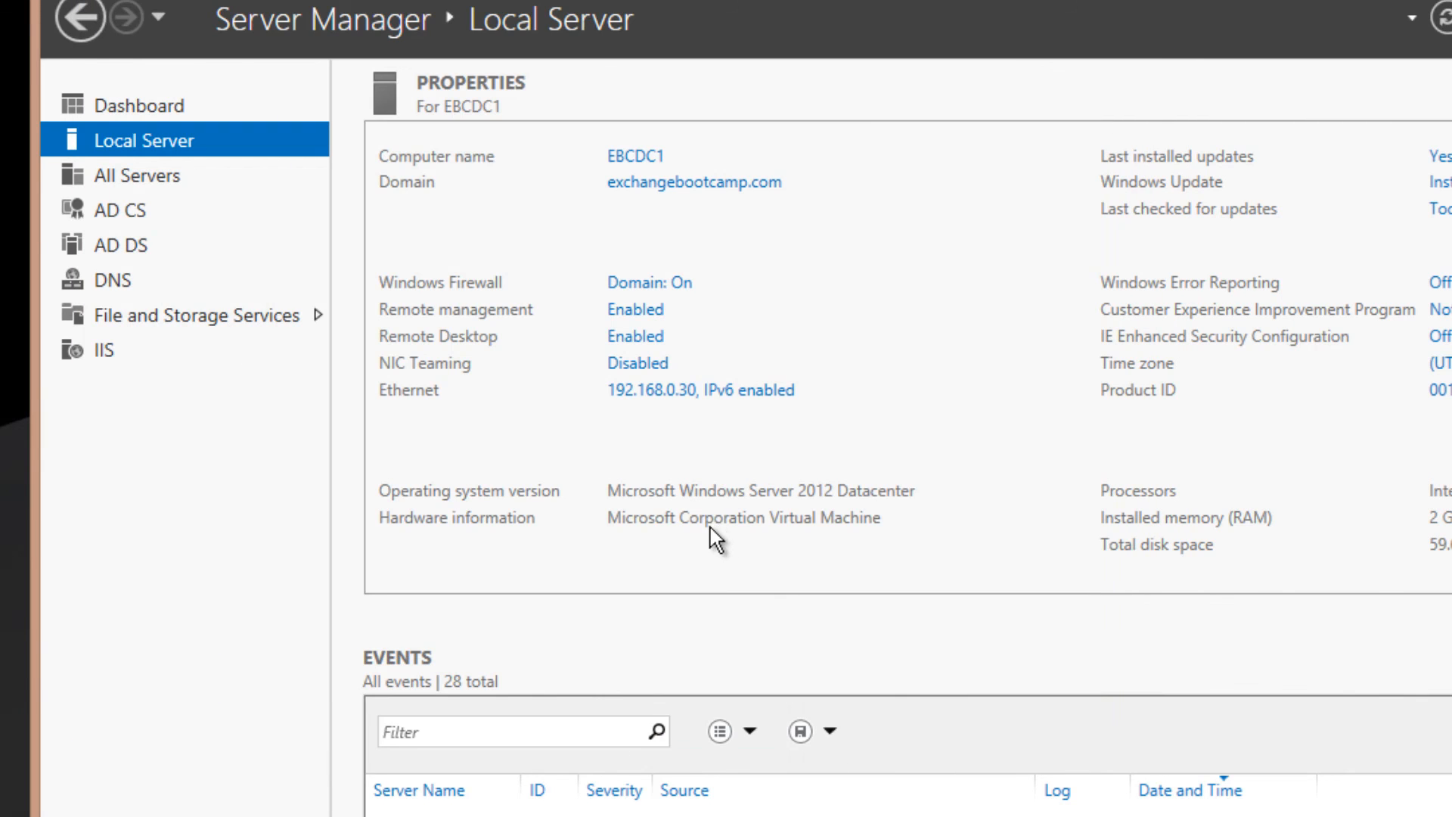